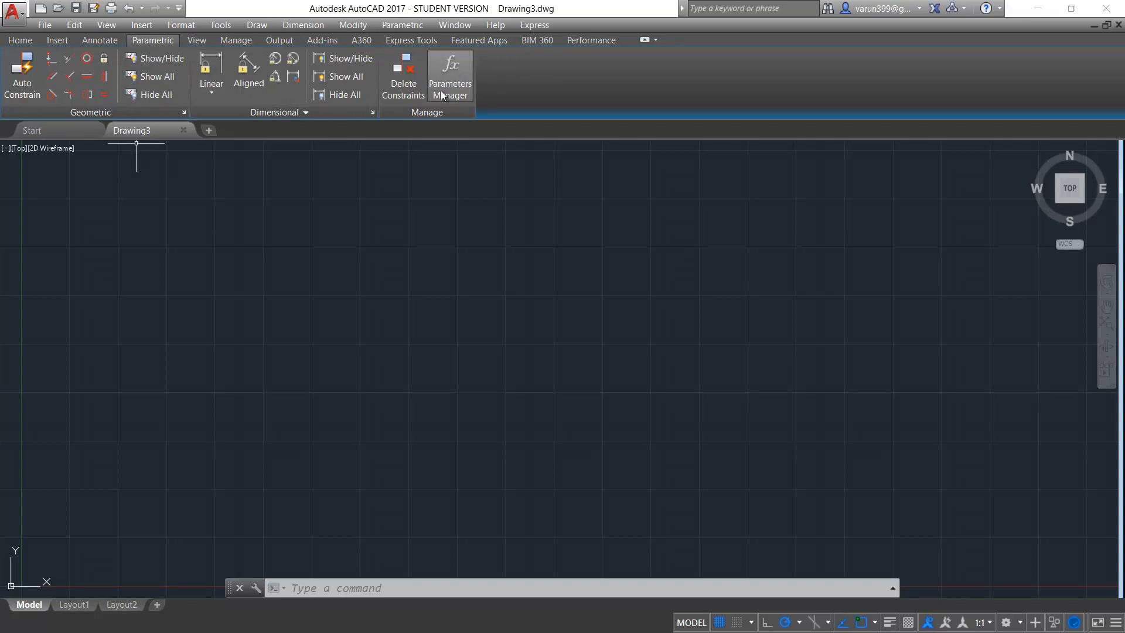
key("ctrl")
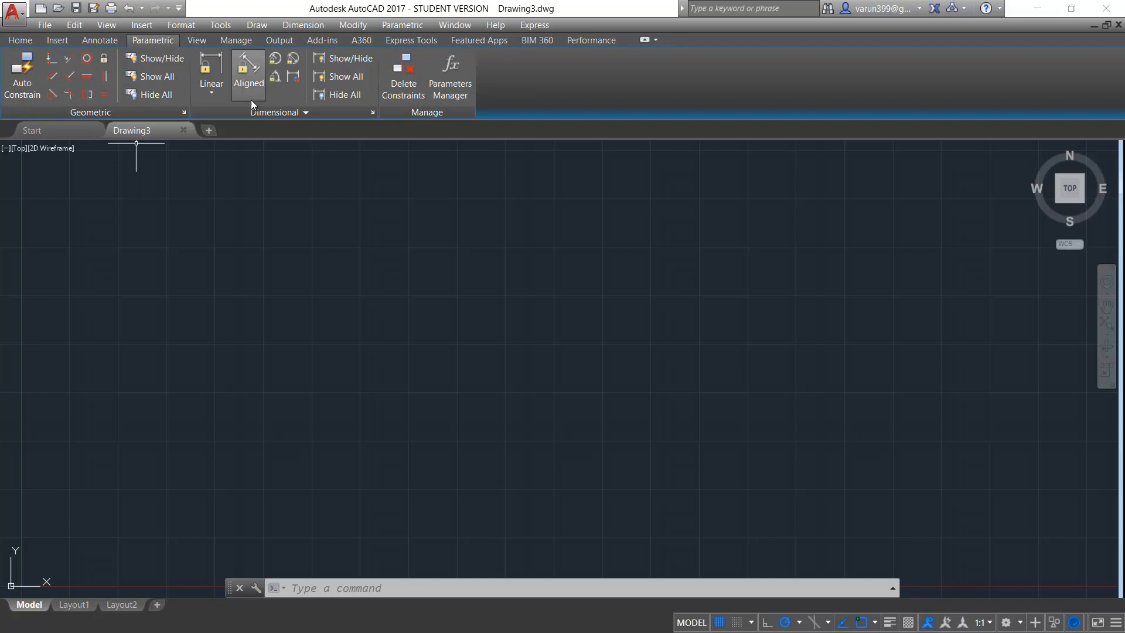
key("ctrl")
key("ctrl")
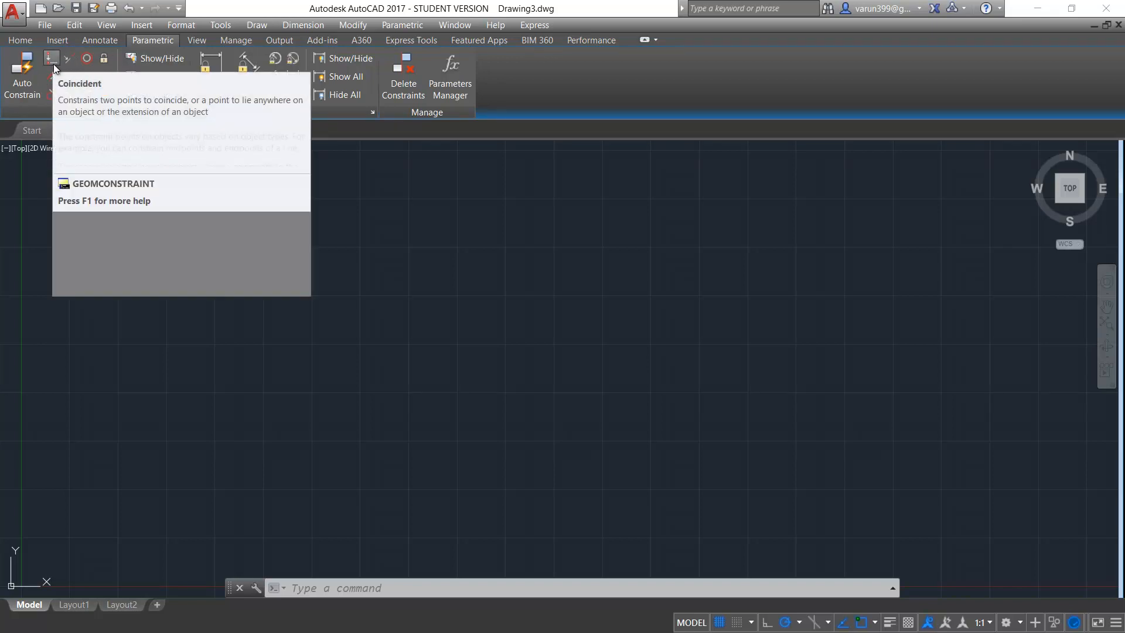
Step: Draw two separate lines, one rising diagonally to the right and one below it sloping down to the right
type("l")
key("Return")
left_click(282, 387)
left_click(473, 197)
key("Escape")
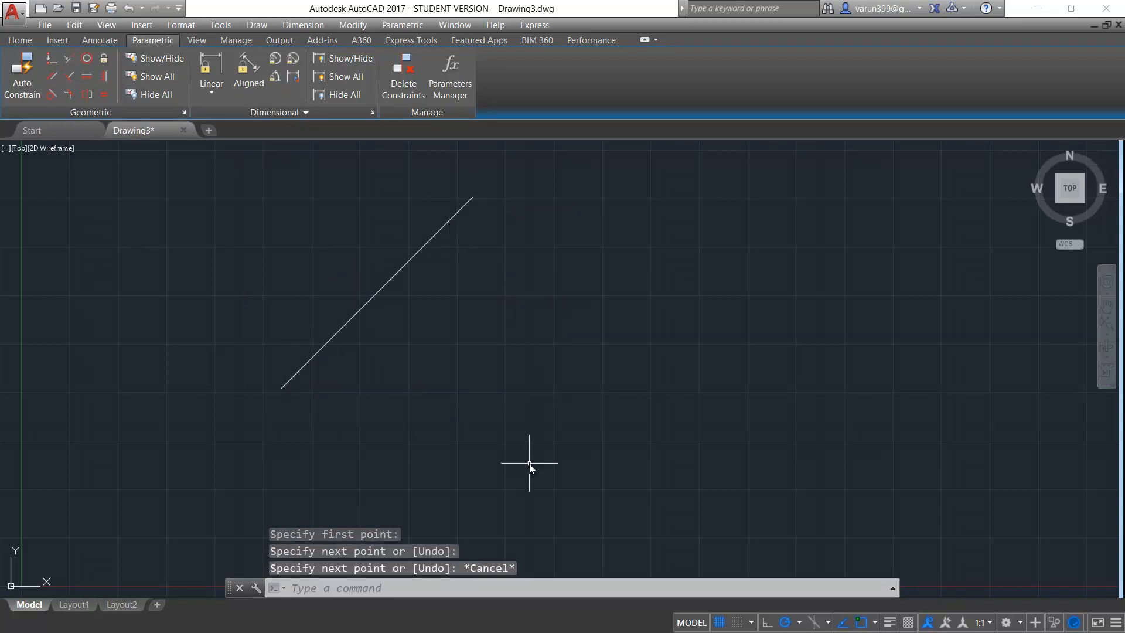
key("Return")
left_click(432, 423)
left_click(680, 537)
key("Escape")
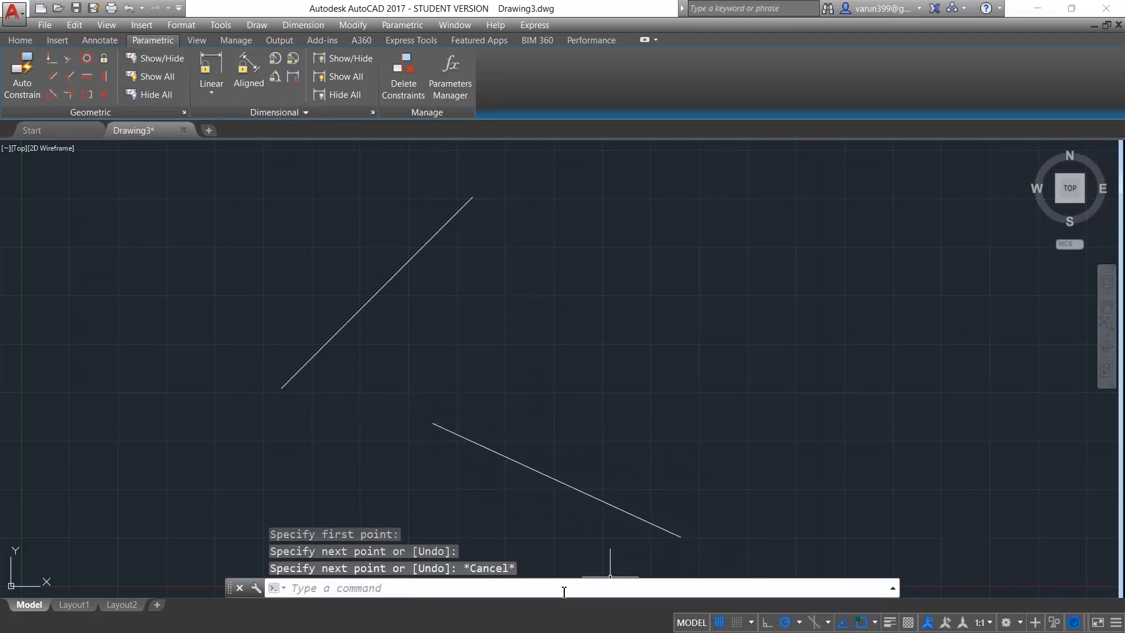
Step: Apply a Coincident constraint joining the upper-left end of the lower line to the lower end of the rising line
scroll(565, 591, "down", 1)
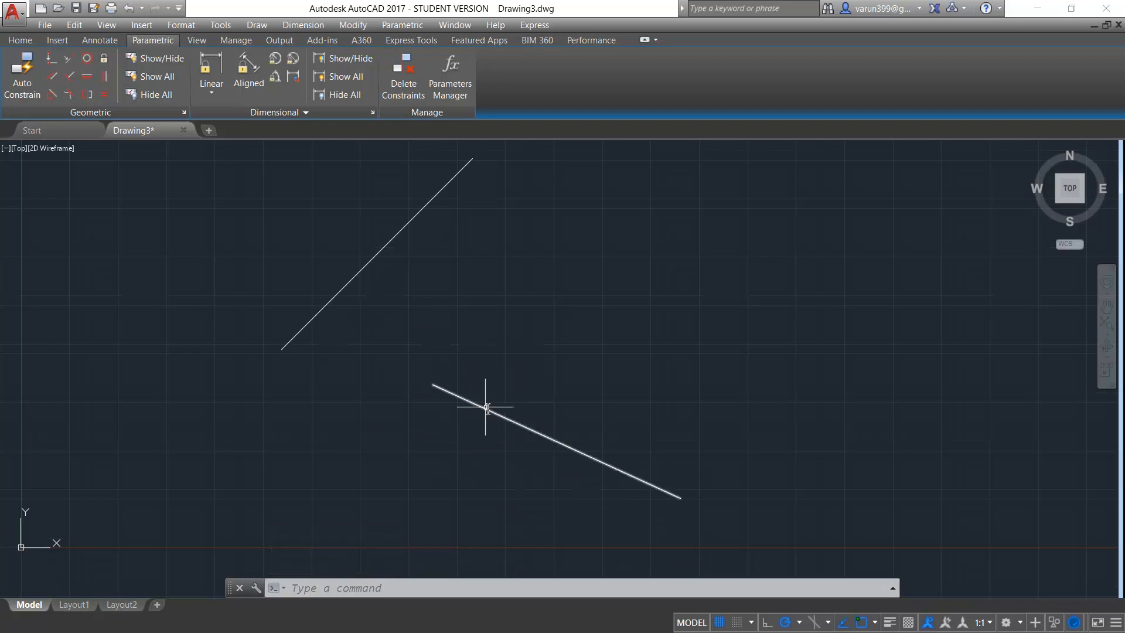
left_click(434, 384)
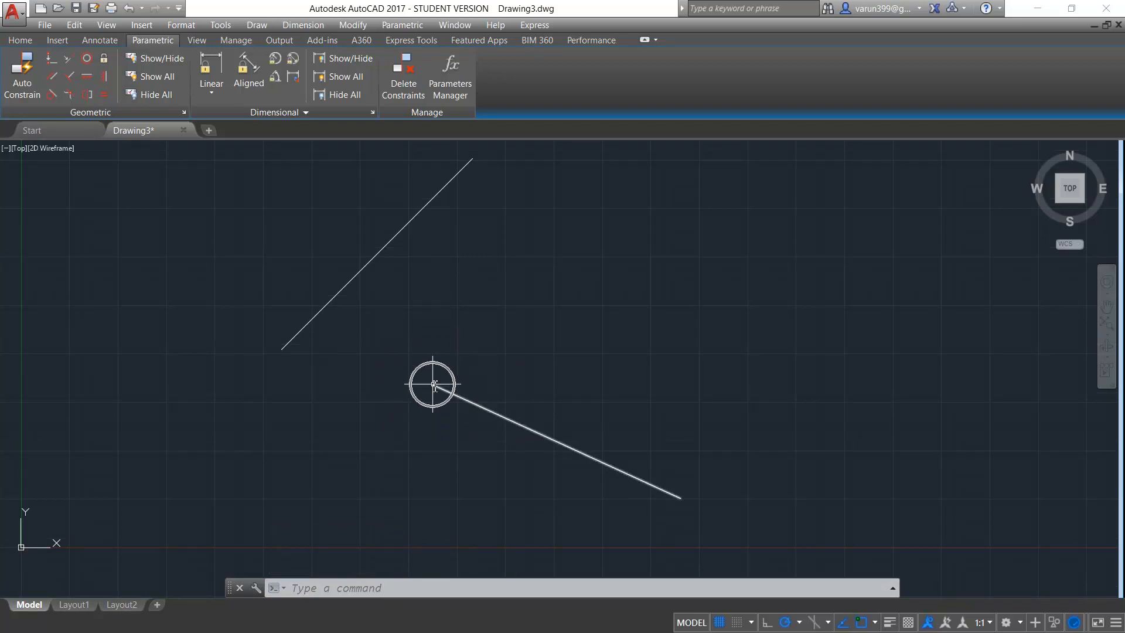
left_click(289, 345)
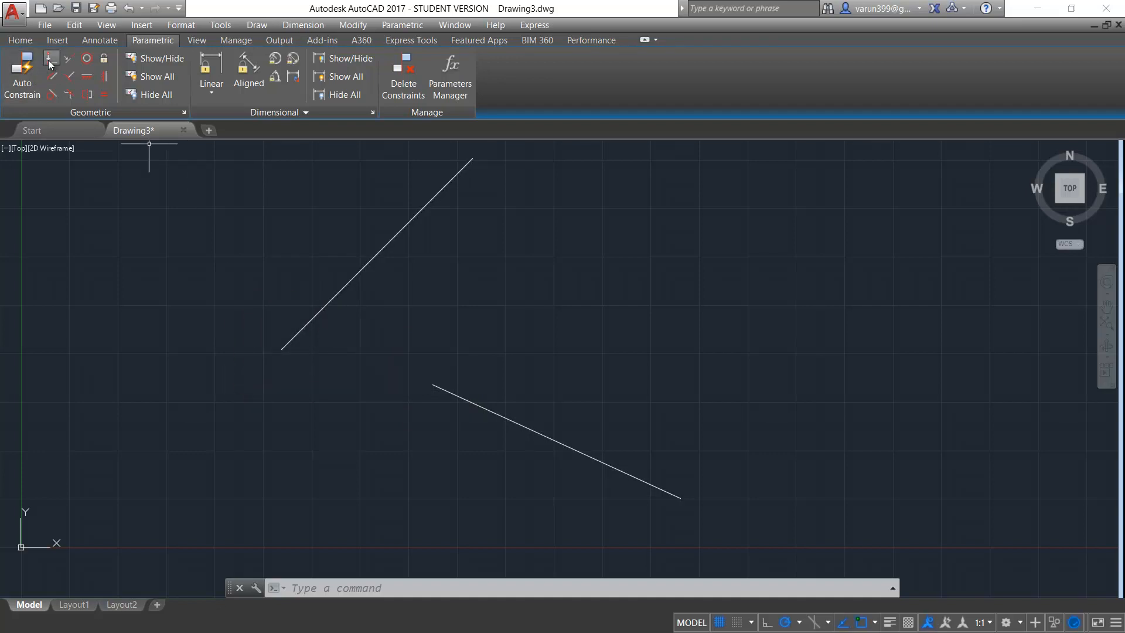
left_click(49, 60)
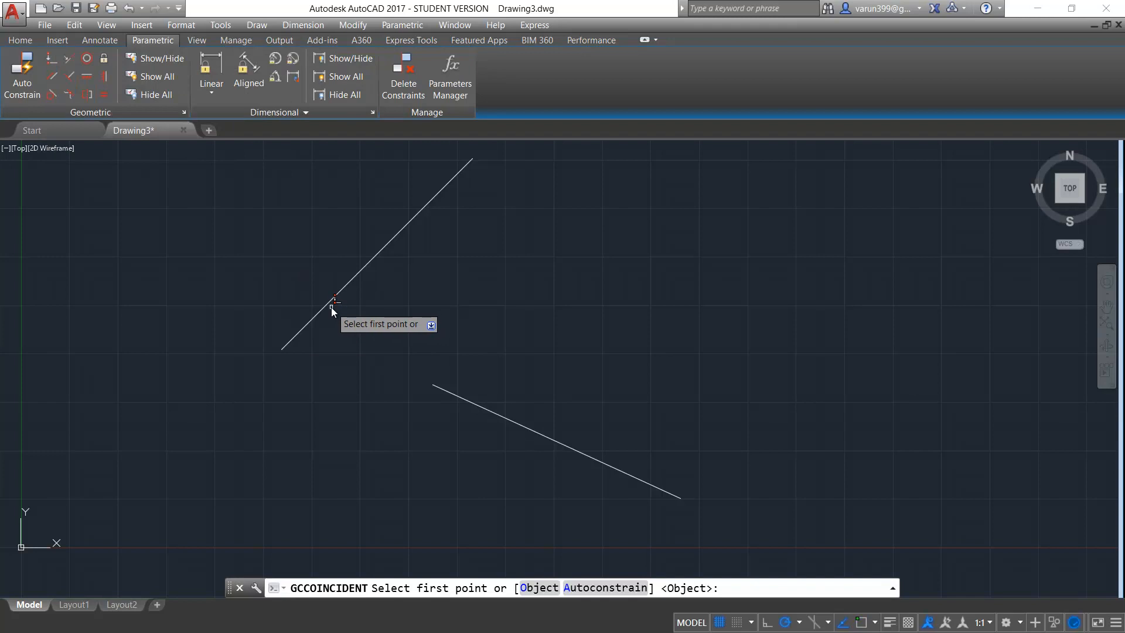
left_click(290, 345)
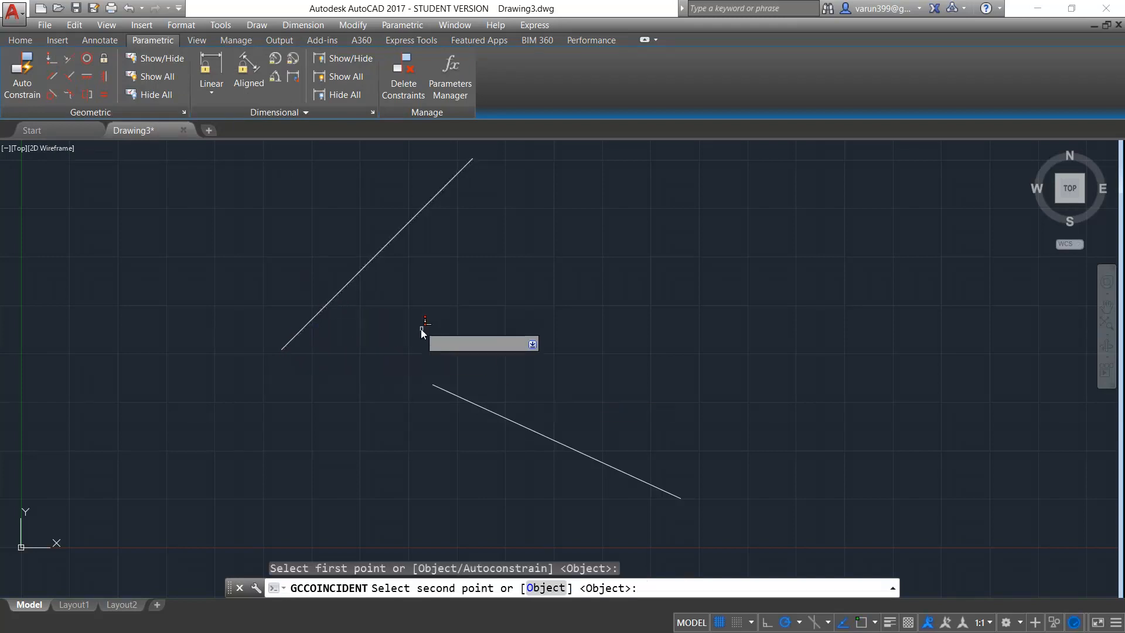
left_click(434, 385)
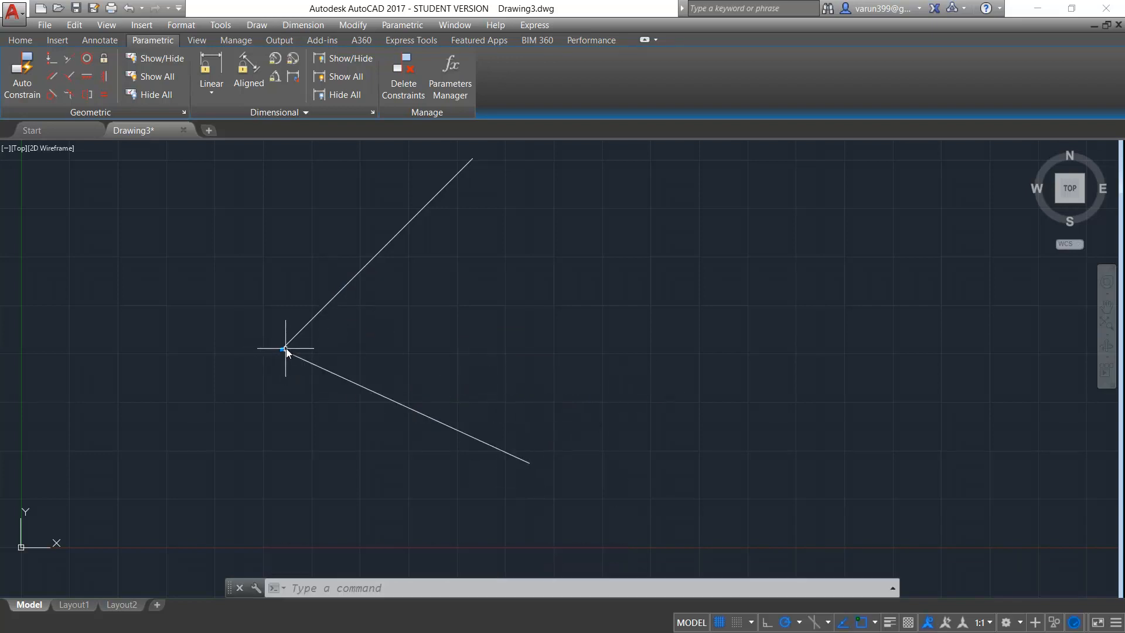
Step: Move the constrained lower line by its midpoint to several positions to test the coincident joint, ending at the far upper right
key("Escape")
key("Escape")
key("Escape")
left_click(469, 321)
left_click(378, 431)
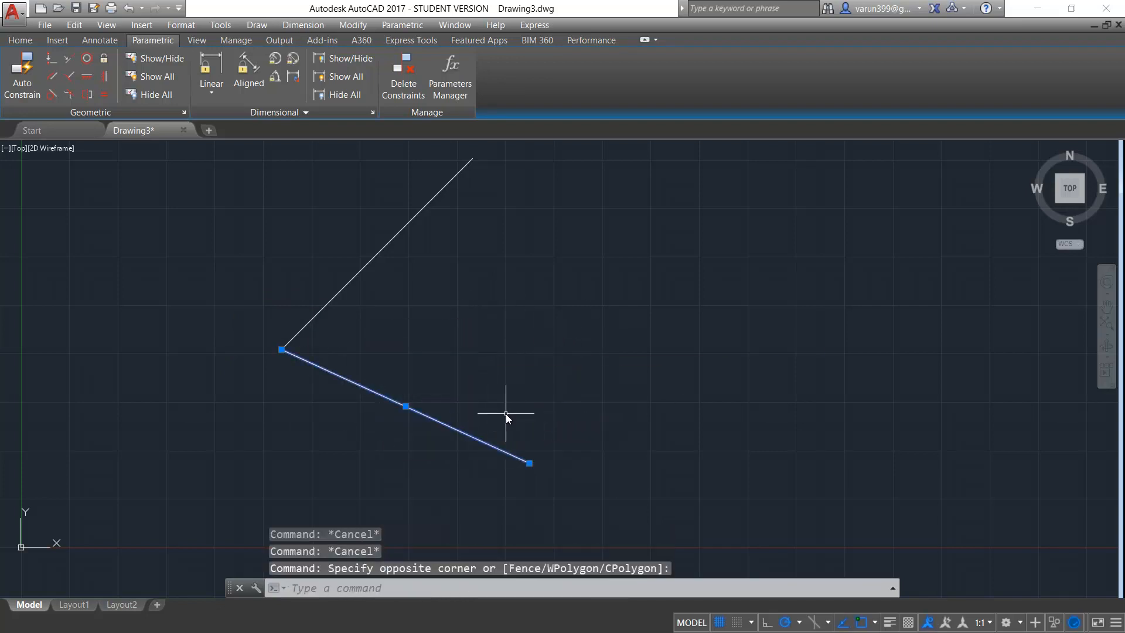
left_click(405, 406)
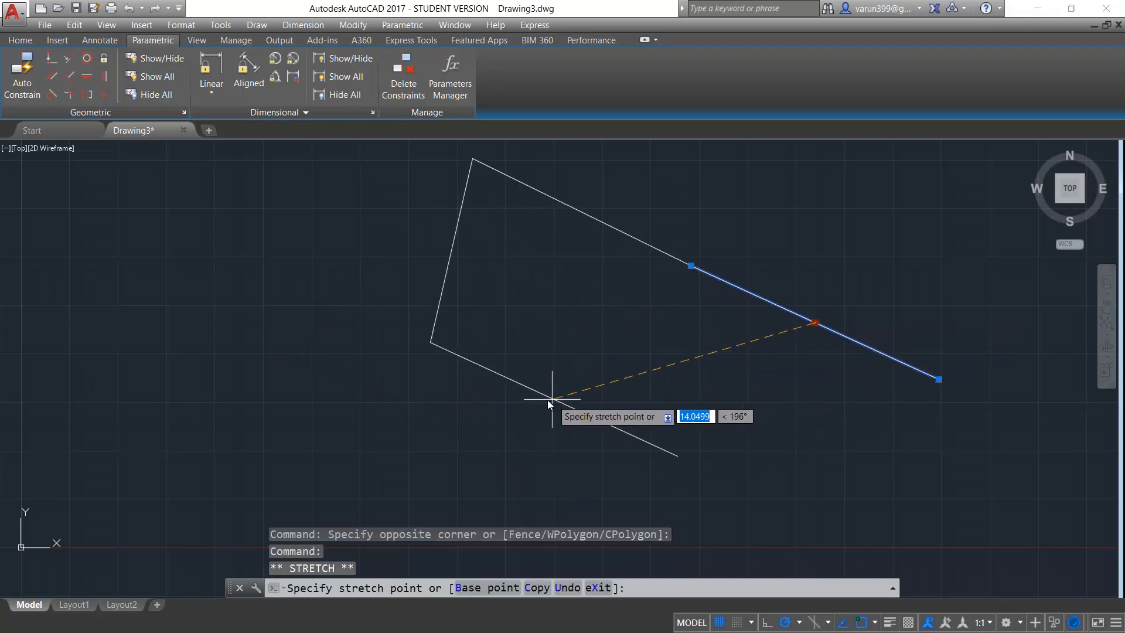
left_click(546, 399)
left_click(546, 399)
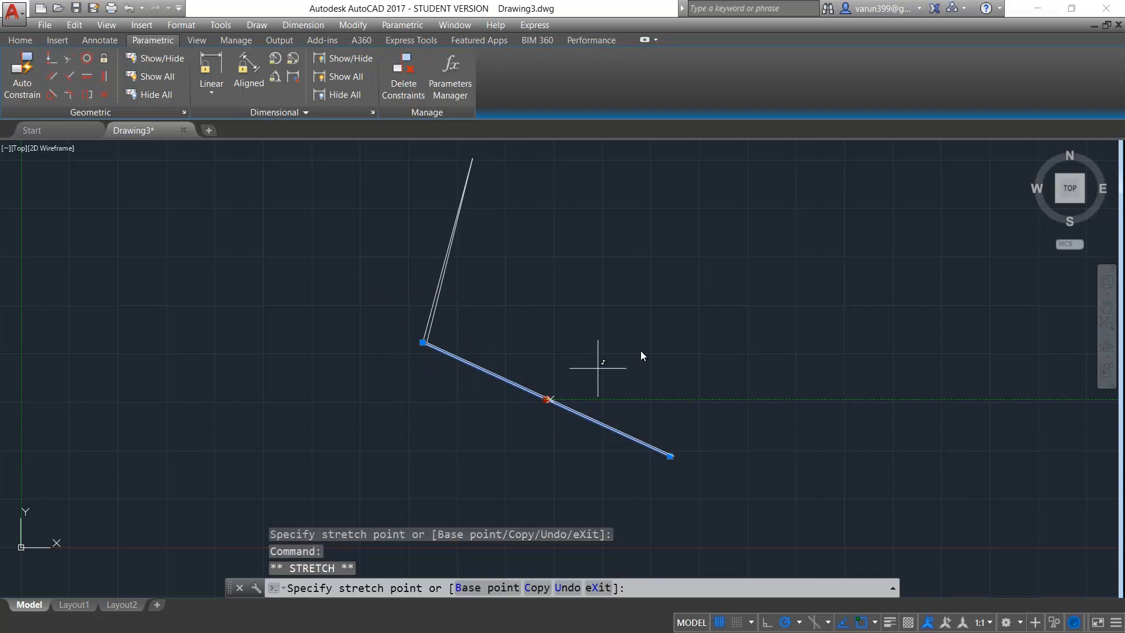
left_click(907, 235)
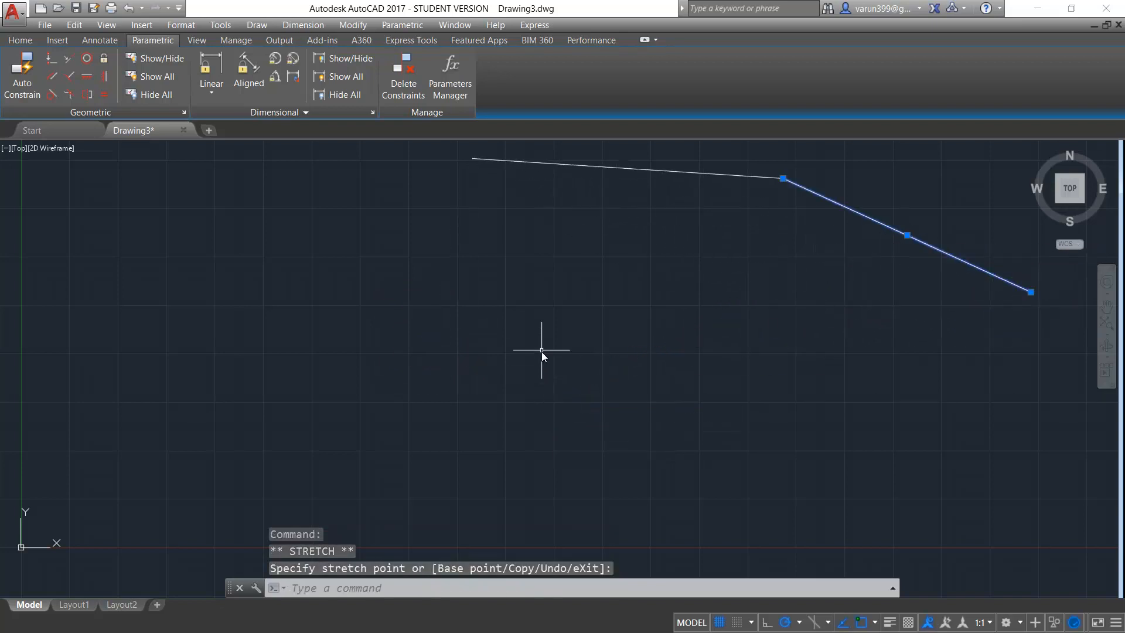
key("Escape")
key("Escape")
Step: Erase the two lines joined by the coincident constraint
left_click(888, 169)
left_click(638, 258)
key("Delete")
key("ctrl+z")
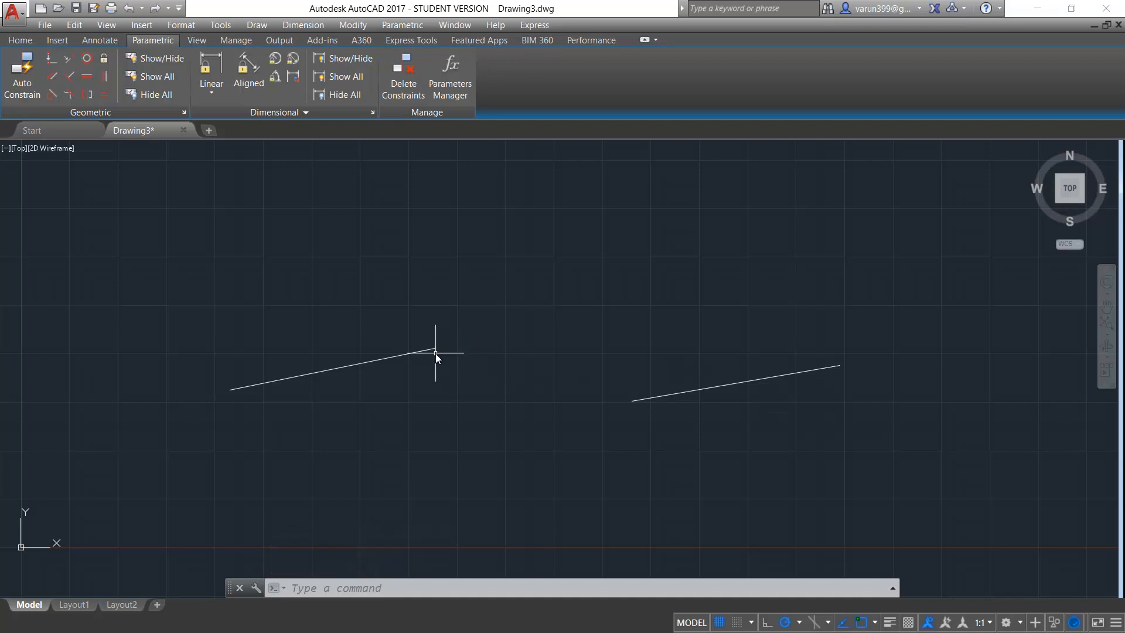
Step: Apply a Collinear constraint with the left sloped line as first object and the right line as second
left_click(68, 58)
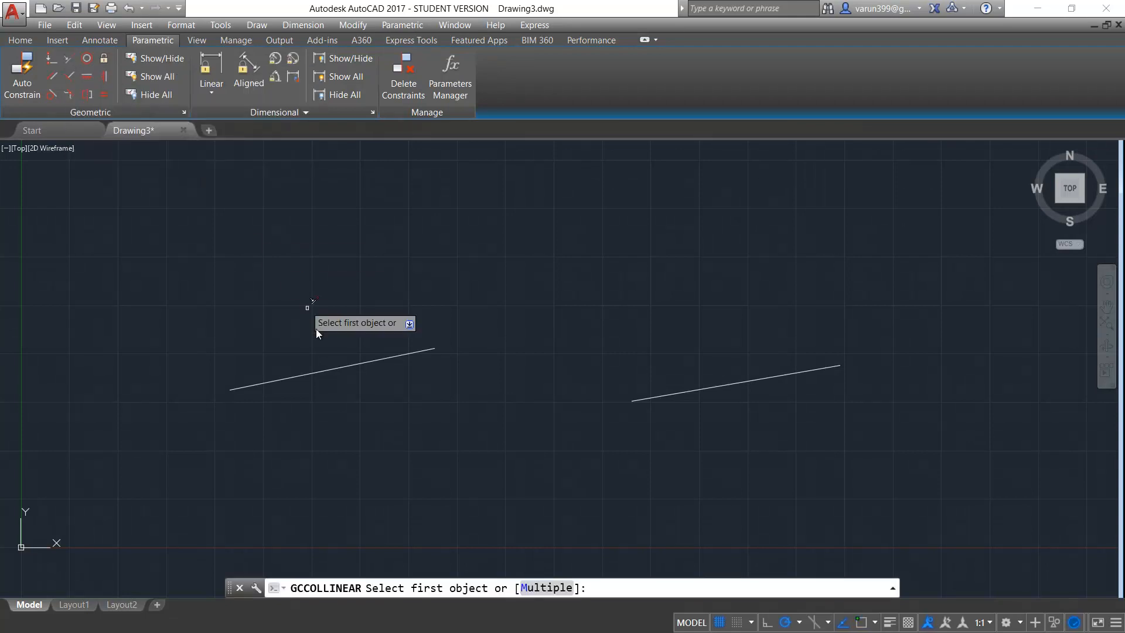
left_click(322, 361)
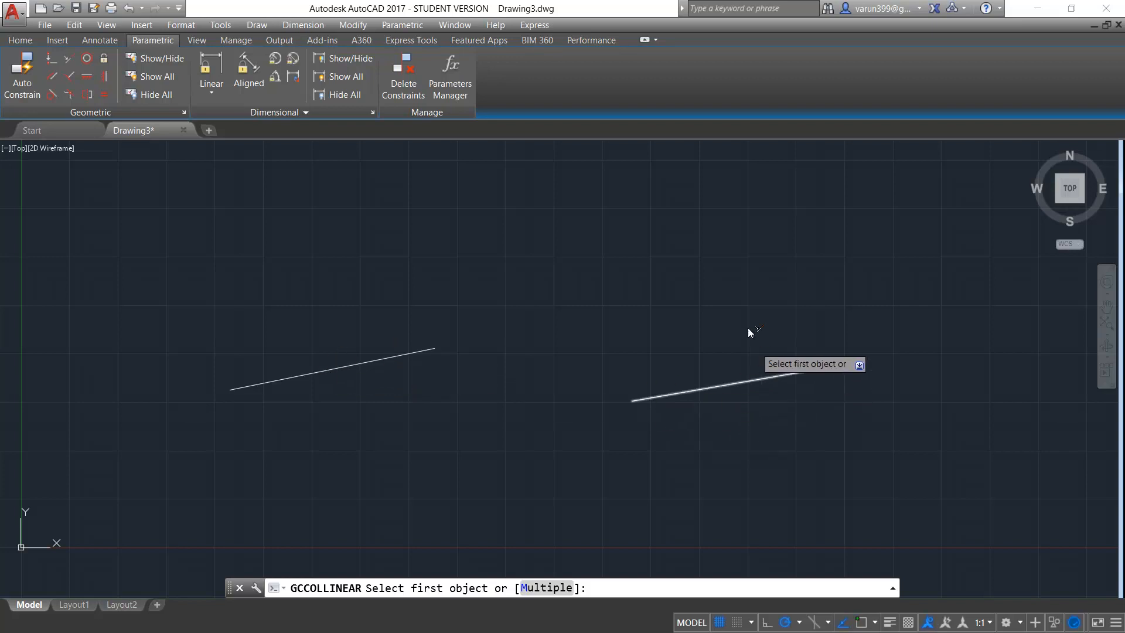
key("ctrl")
key("ctrl")
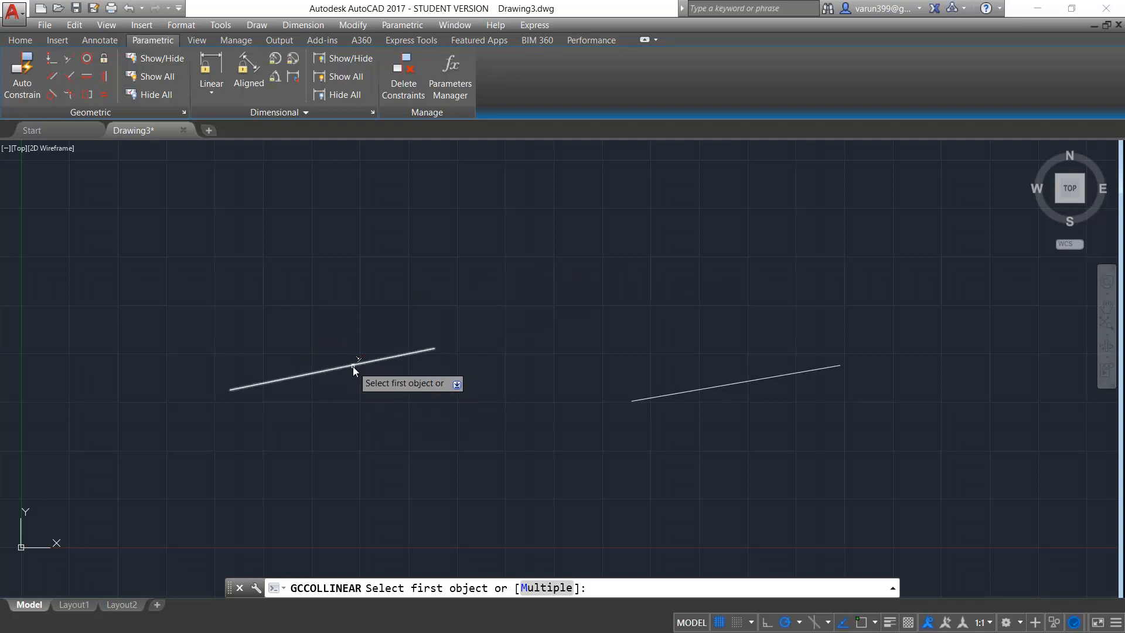
left_click(353, 367)
key("ctrl")
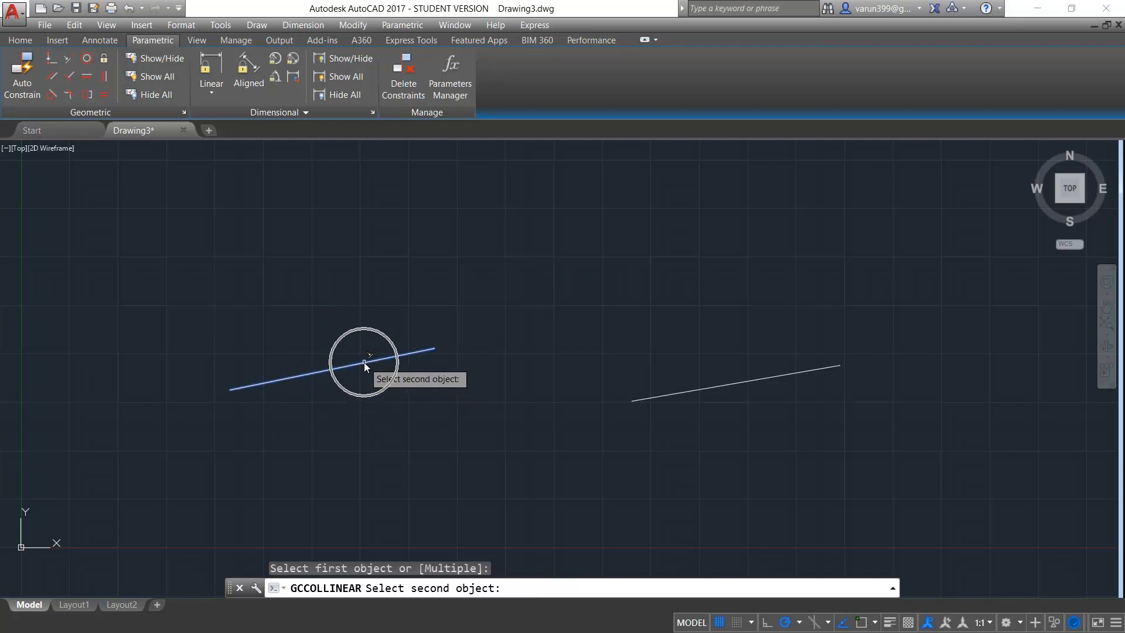
key("ctrl")
left_click(715, 387)
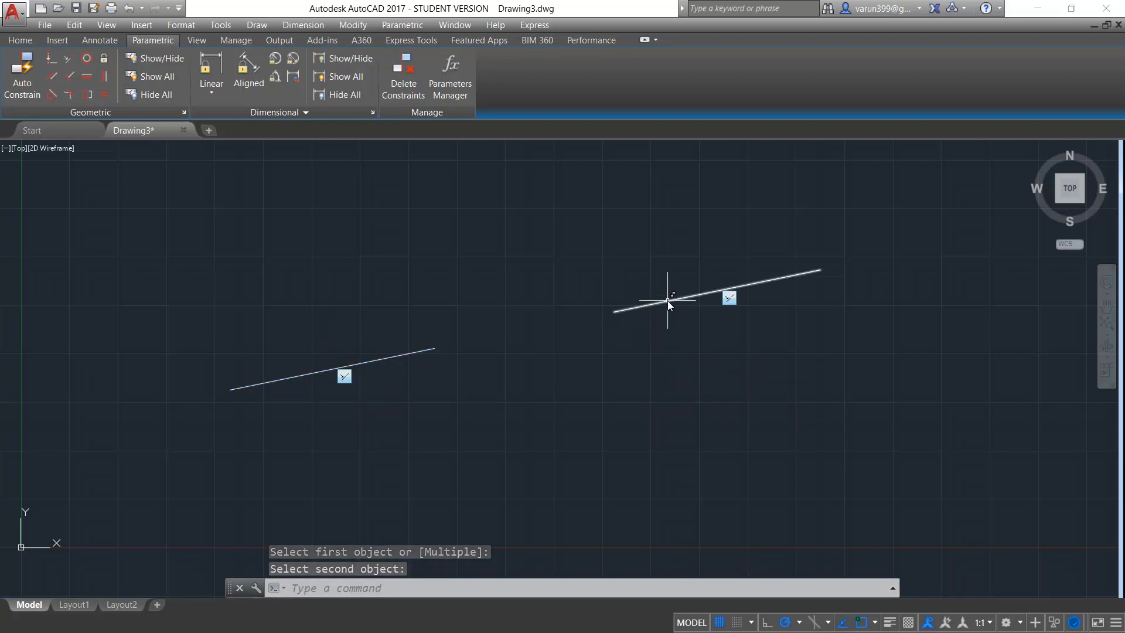
key("Escape")
key("Escape")
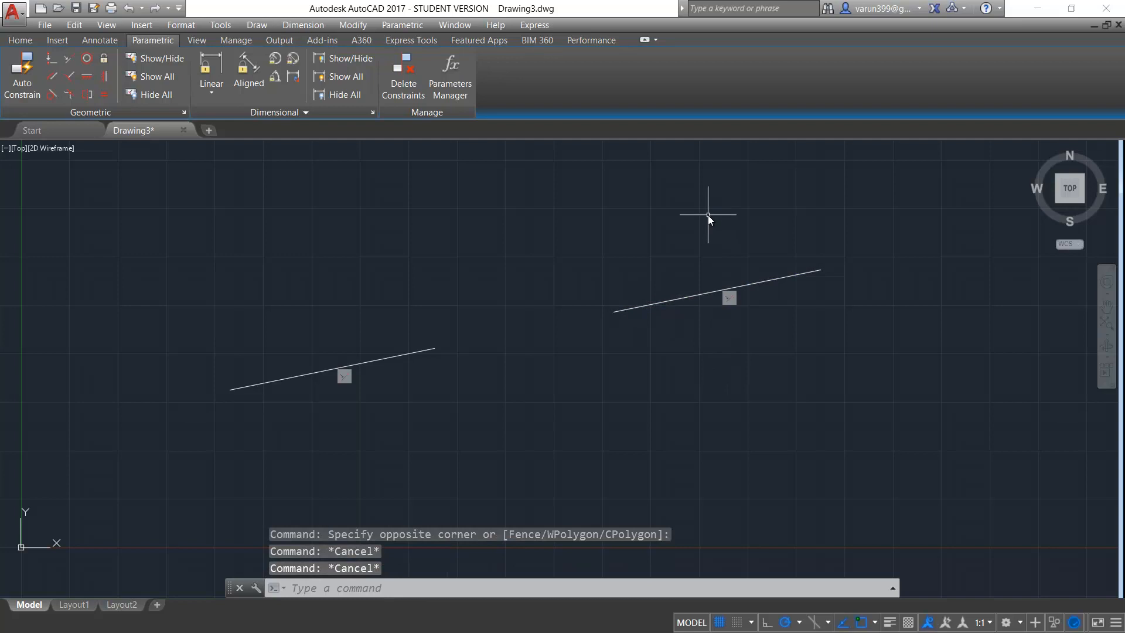
Step: Move the right collinear line by its midpoint, then swing its upper end to a steeper angle to test the constraint
left_click(708, 216)
left_click(639, 324)
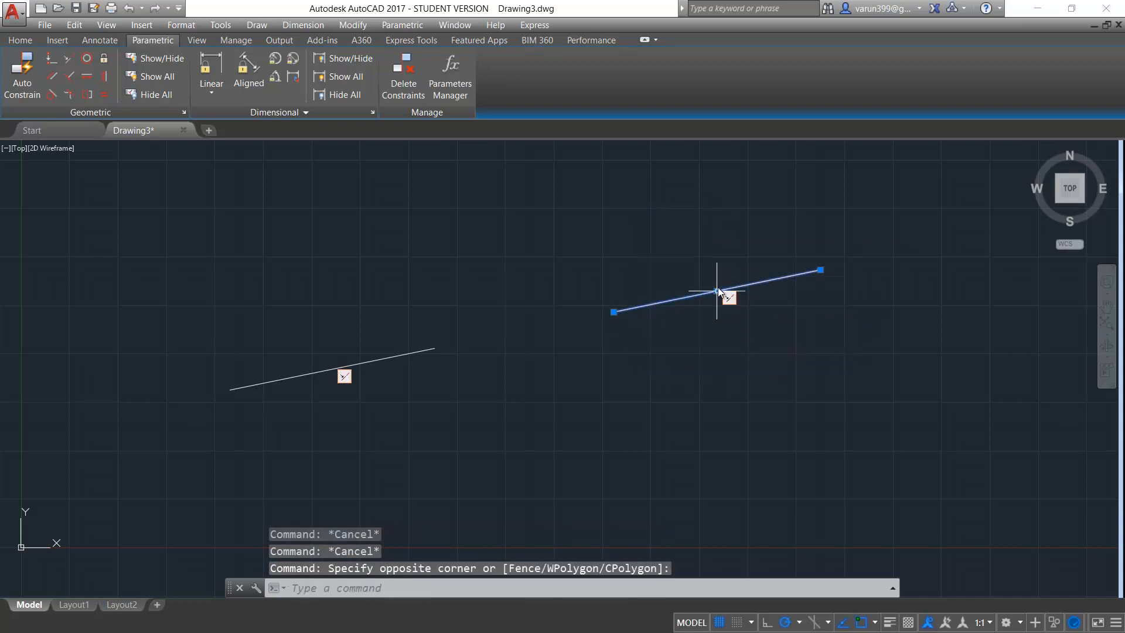
left_click(717, 291)
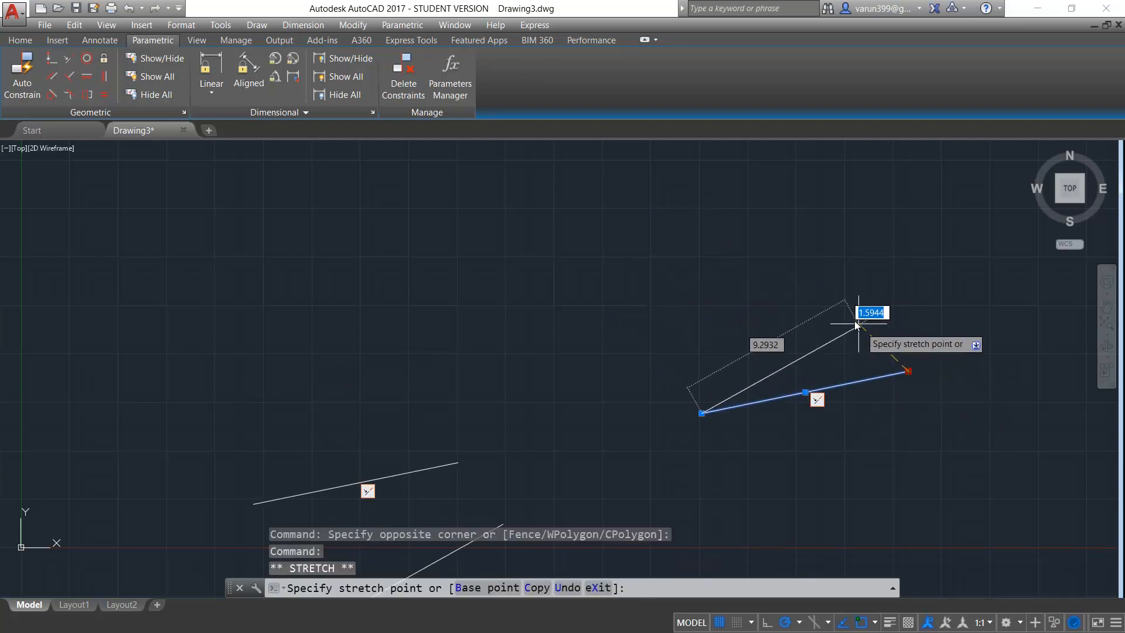
left_click(808, 291)
scroll(951, 399, "down", 2)
middle_click_drag(863, 452, 730, 306)
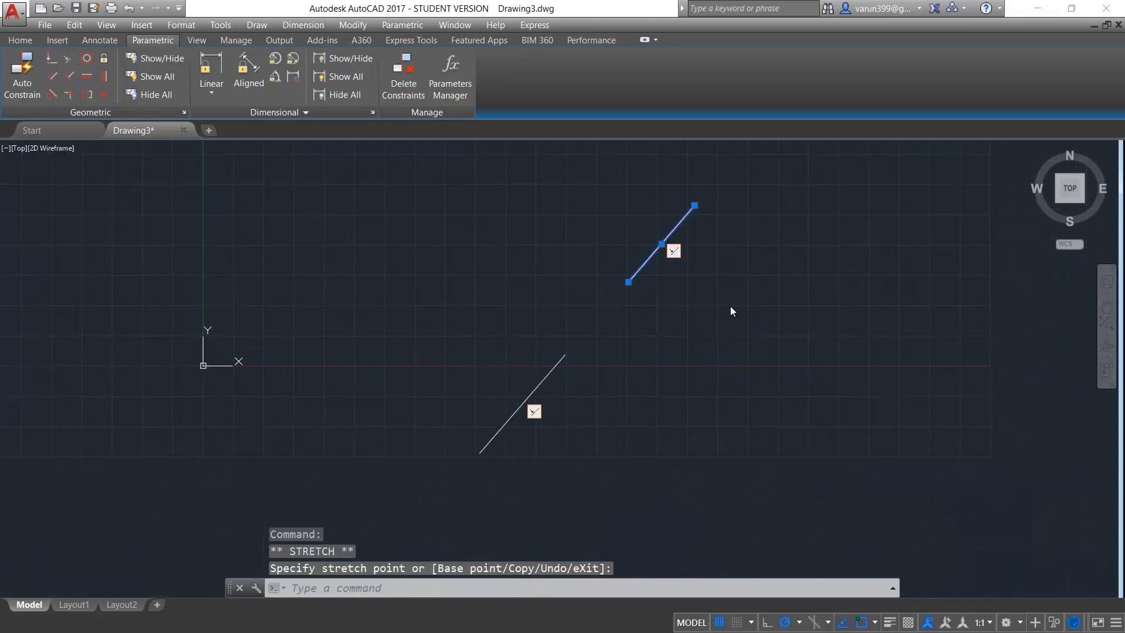
key("Escape")
key("Escape")
Step: Erase both collinear lines from the drawing
left_click(765, 220)
left_click(537, 462)
key("Delete")
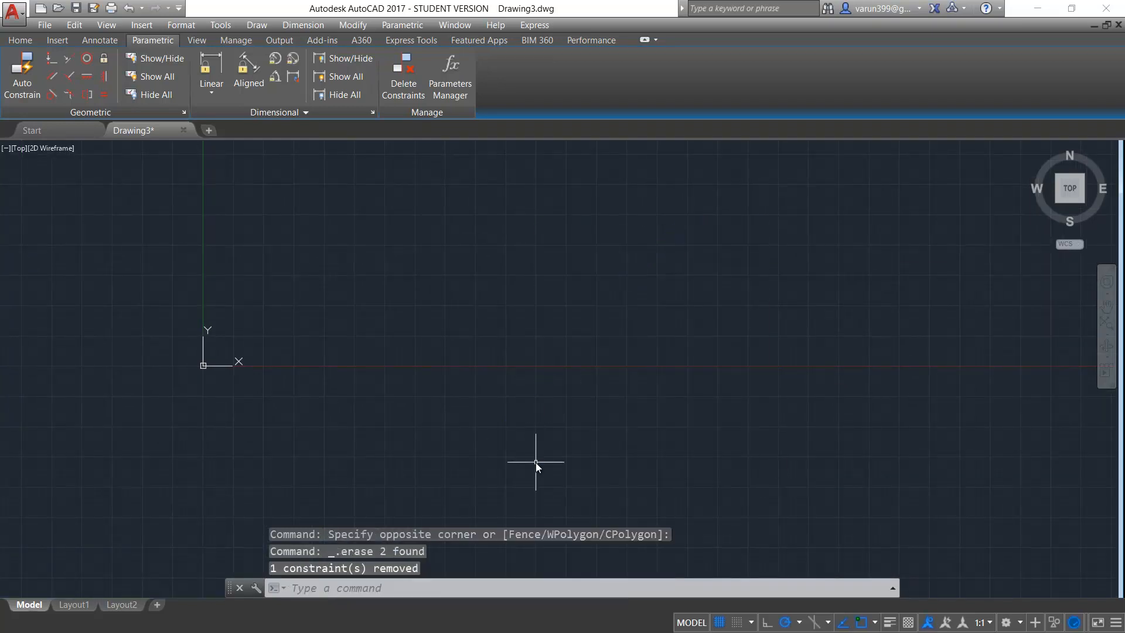
Step: Draw a larger circle near the origin and a slightly smaller, non-overlapping circle to its lower right
type("c")
key("Return")
left_click(323, 280)
left_click(387, 372)
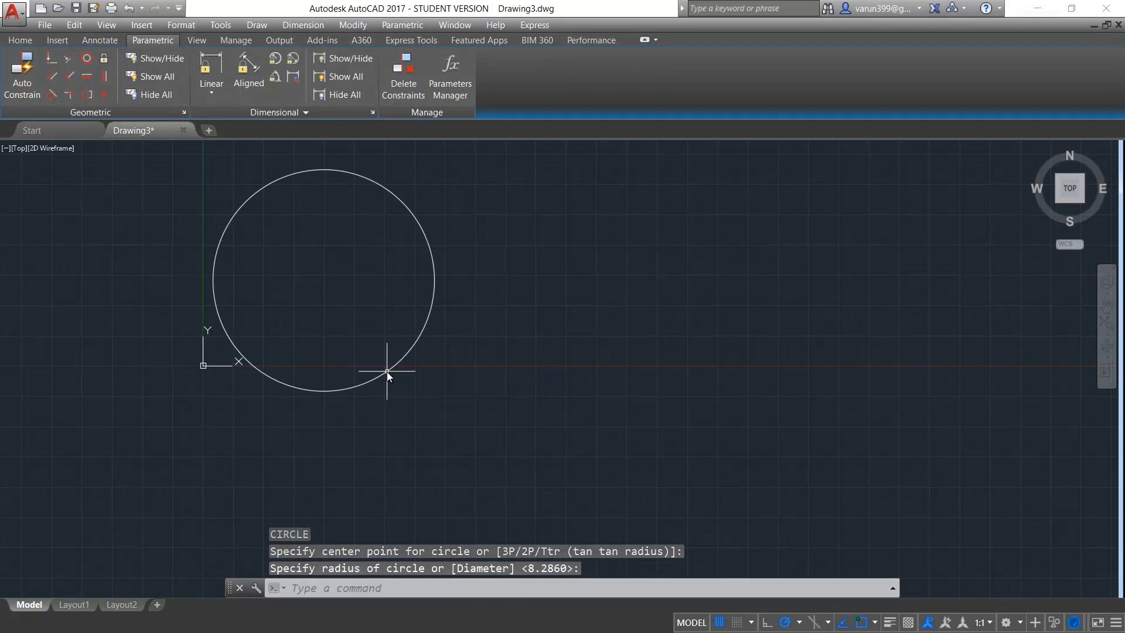
key("Return")
left_click(555, 363)
left_click(594, 448)
key("Escape")
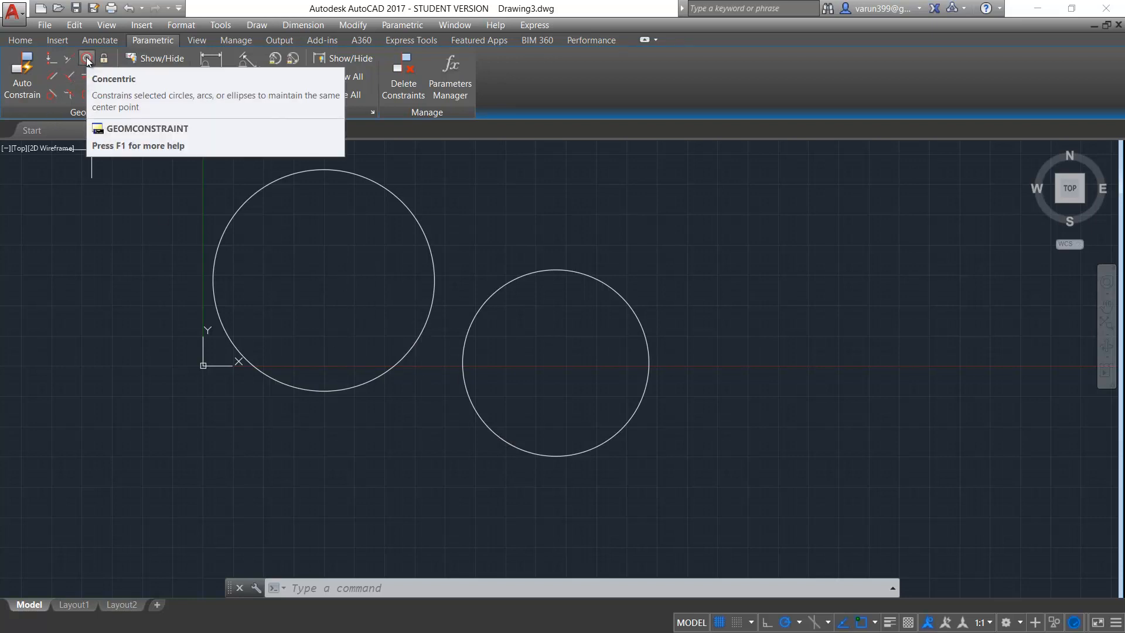
Step: Apply a Concentric constraint with the larger circle as first object and the smaller circle as second
key("Escape")
key("Escape")
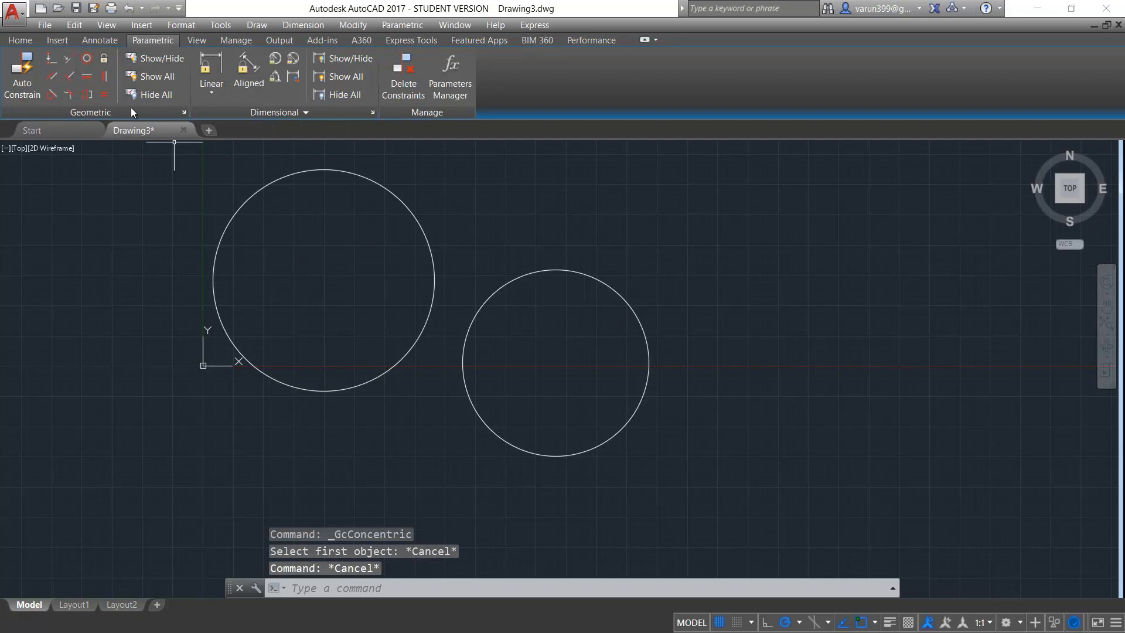
left_click(86, 60)
left_click(380, 188)
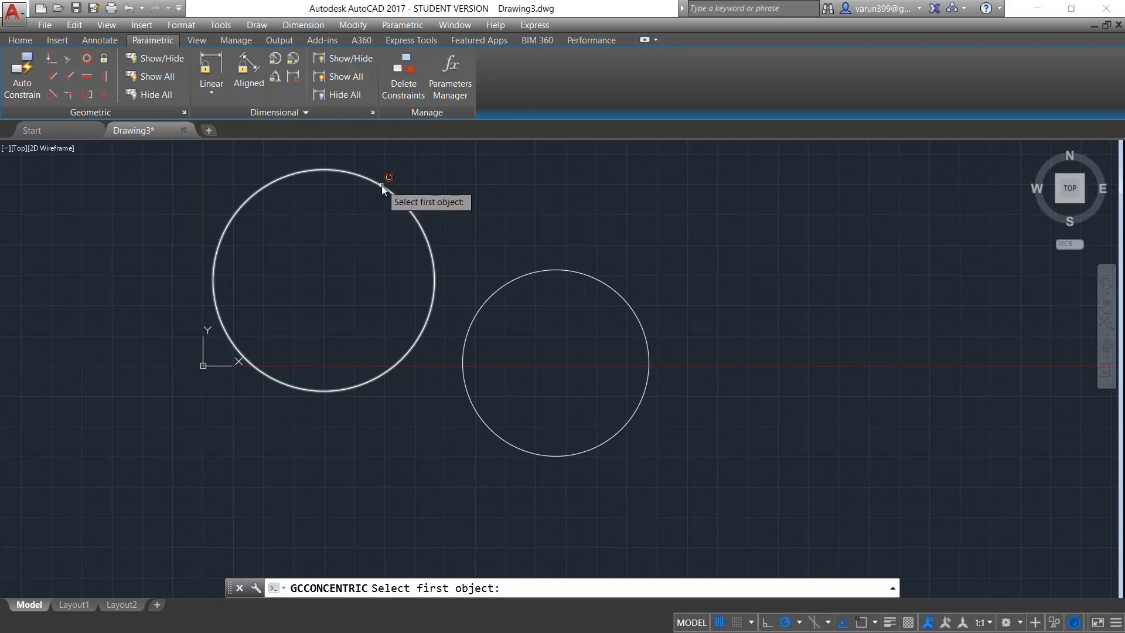
left_click(381, 186)
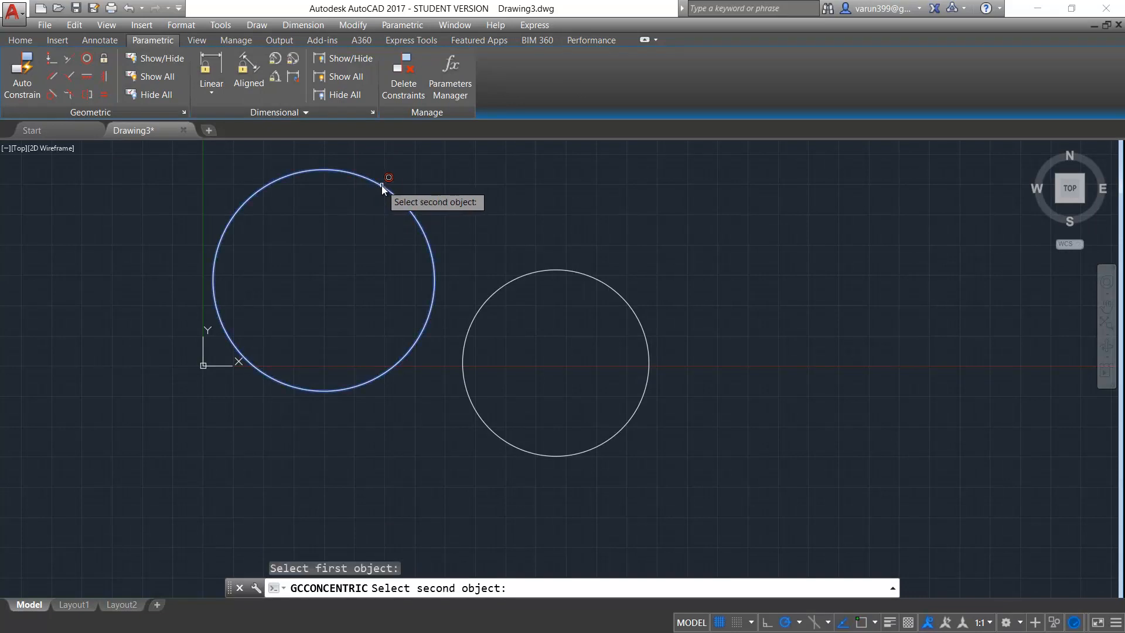
left_click(565, 269)
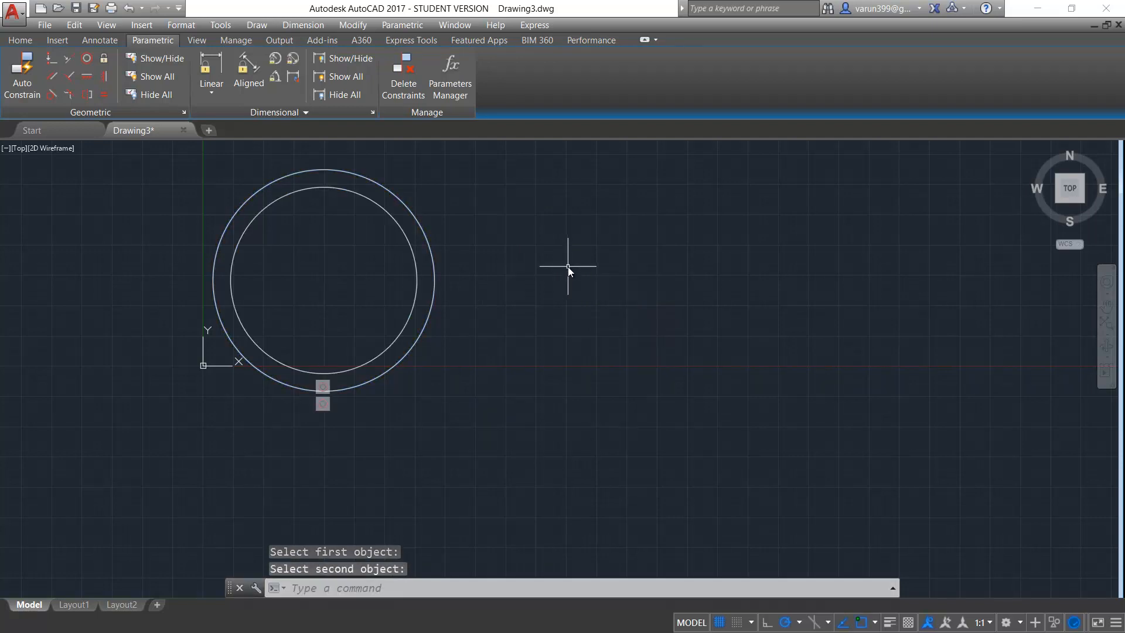
Step: Move the outer circle by its centre to the right to test that the concentric pair stays together
middle_click_drag(369, 418, 487, 455)
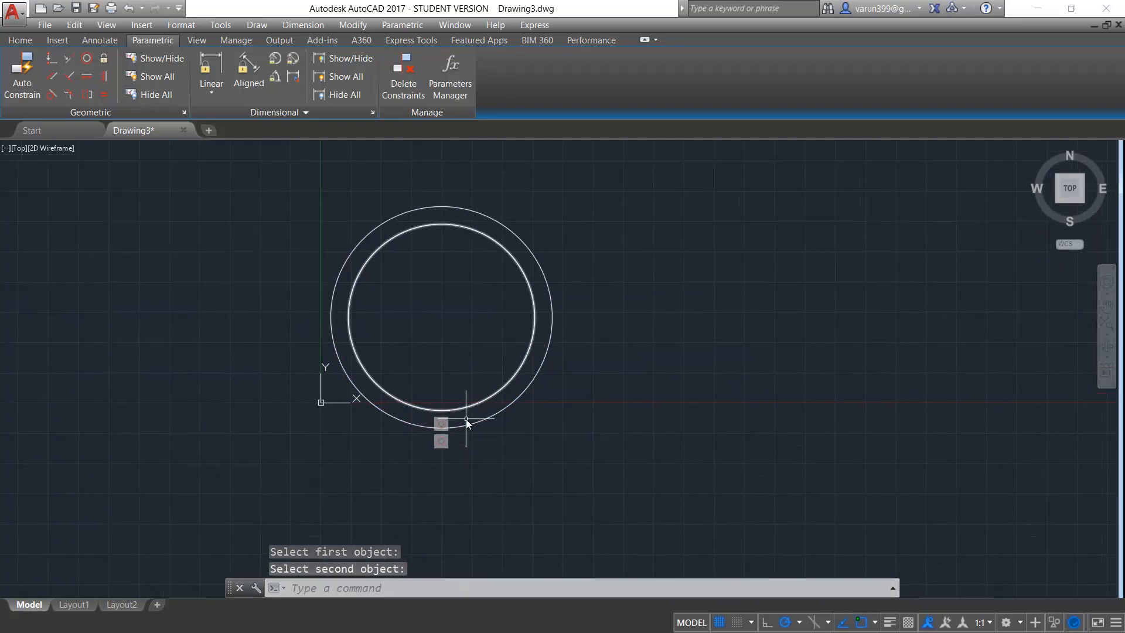
left_click(495, 422)
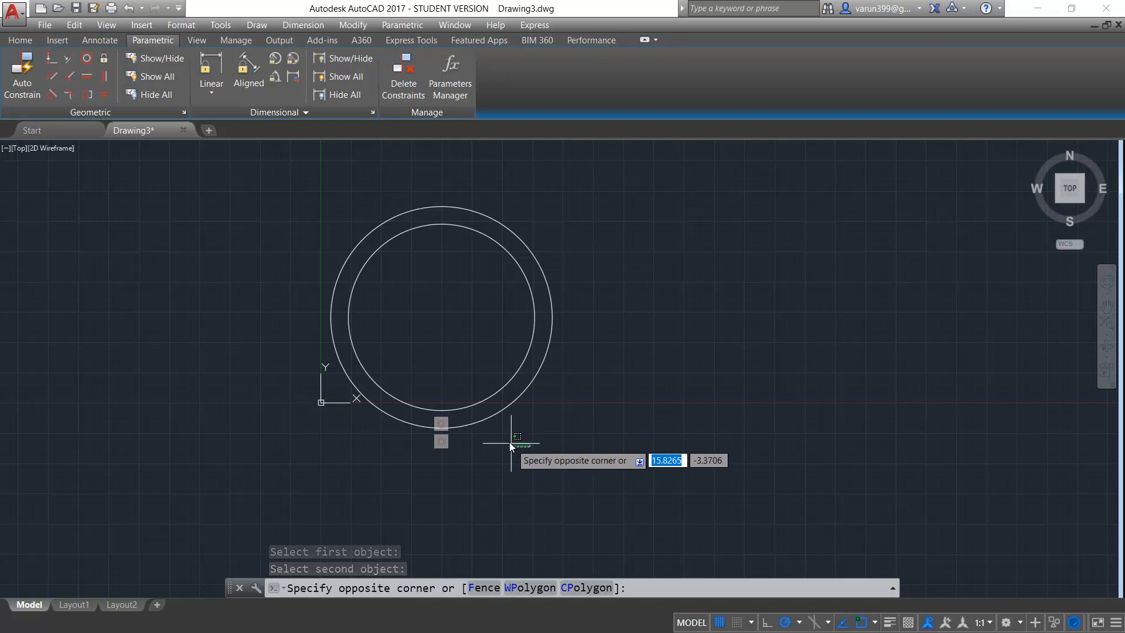
left_click(508, 442)
left_click(493, 413)
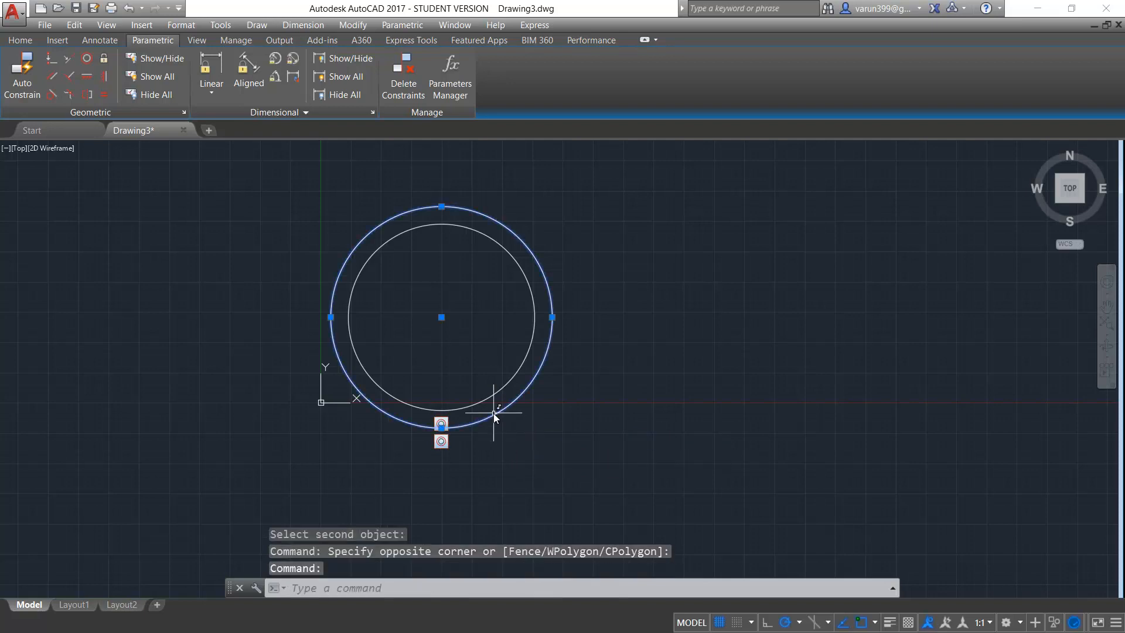
left_click(442, 317)
key("Escape")
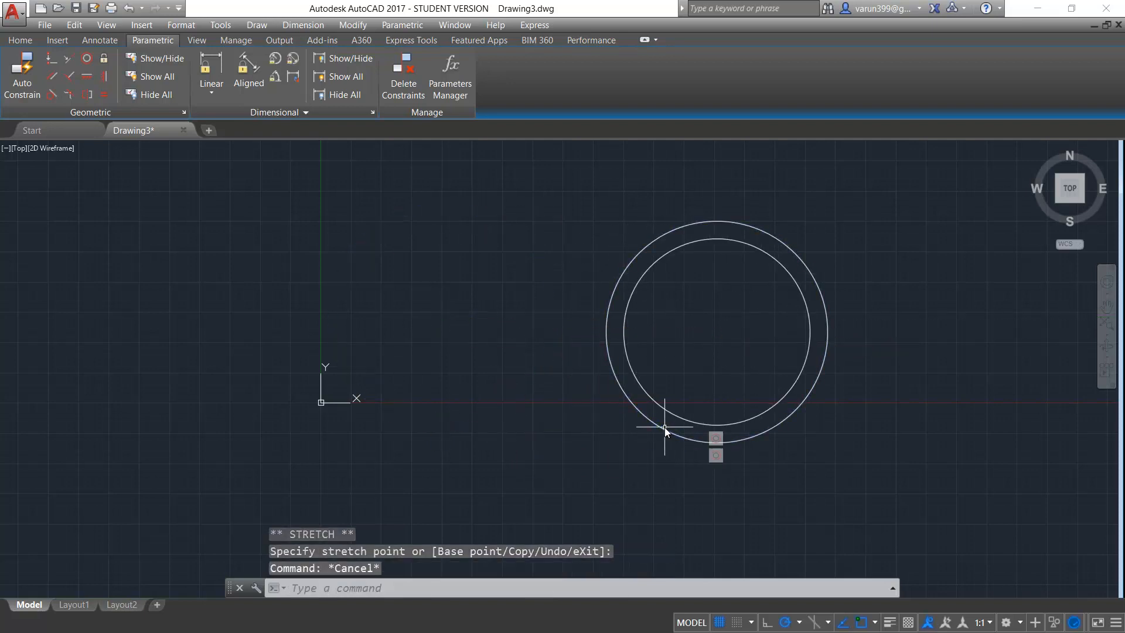
Step: Undo the last circle move and clear both concentric circles from the drawing
key("Escape")
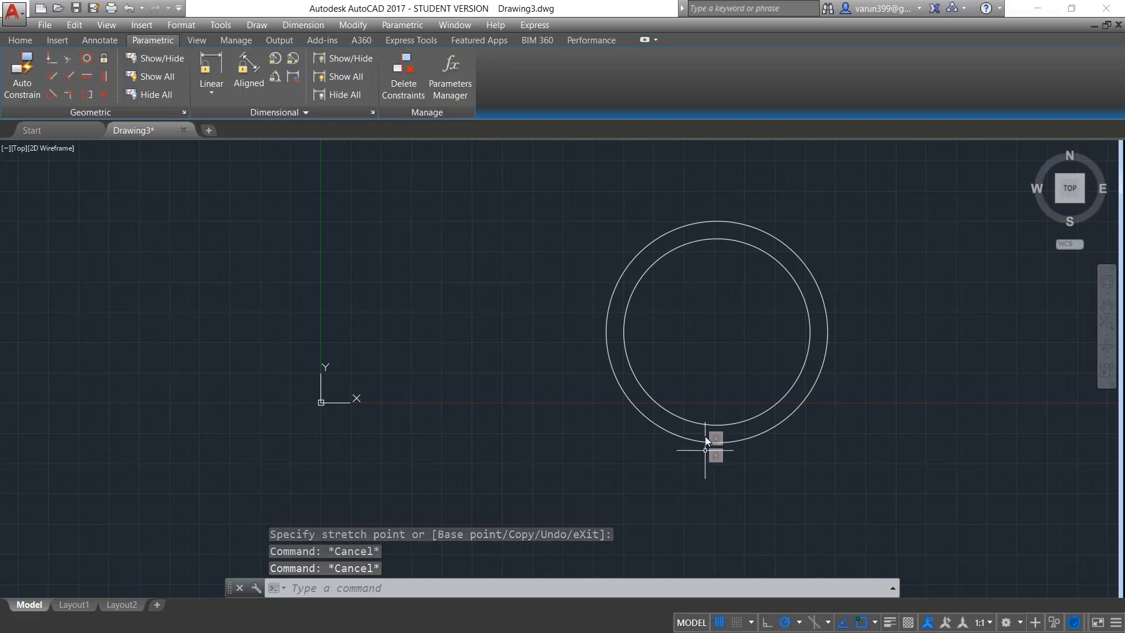
key("ctrl+z")
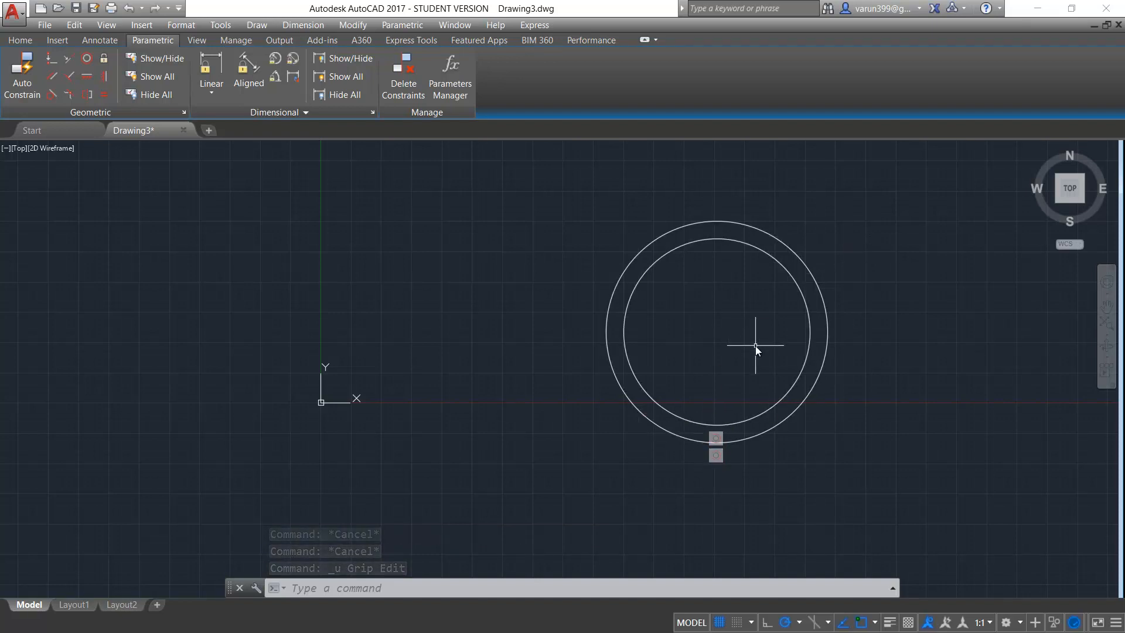
key("ctrl+z")
Step: Draw a single line sloping up to the right, above and to the right of the origin
type("l")
key("Return")
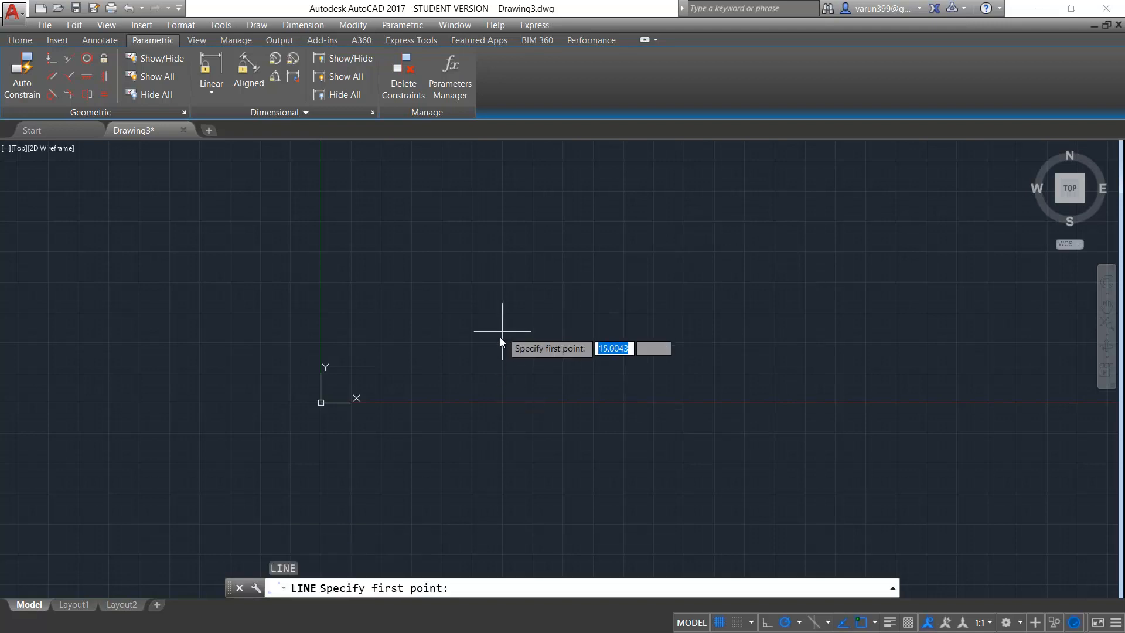
left_click(497, 343)
left_click(741, 216)
key("Escape")
middle_click_drag(734, 372, 562, 431)
key("Escape")
key("Escape")
left_click(104, 60)
key("Escape")
key("Escape")
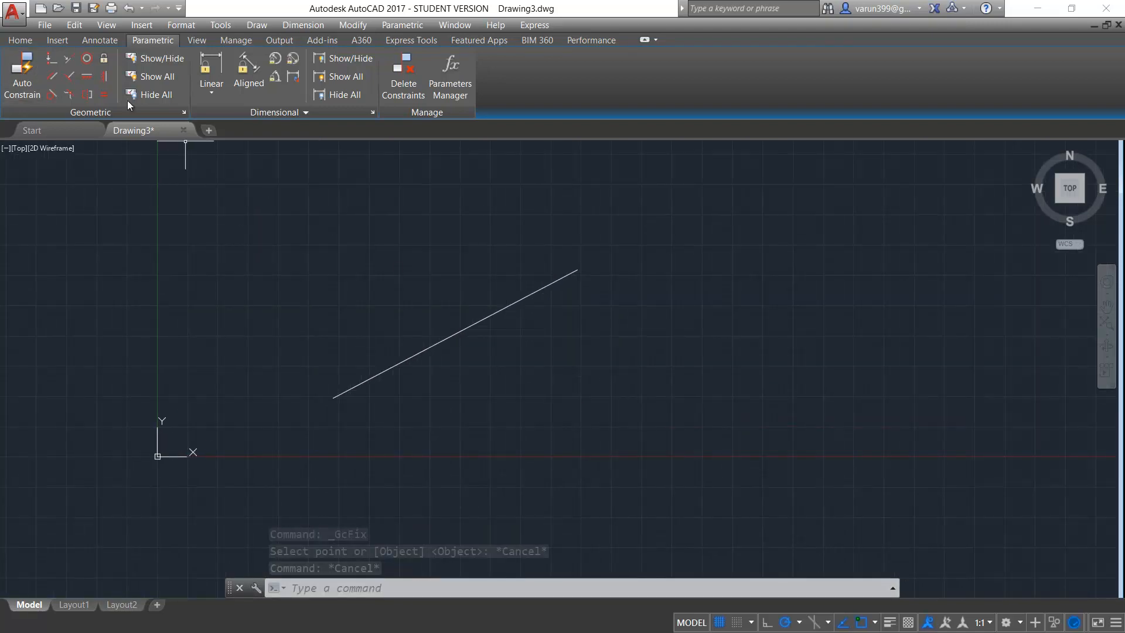
Step: Apply a Fix constraint to the sloping line's lower-left endpoint
left_click(102, 57)
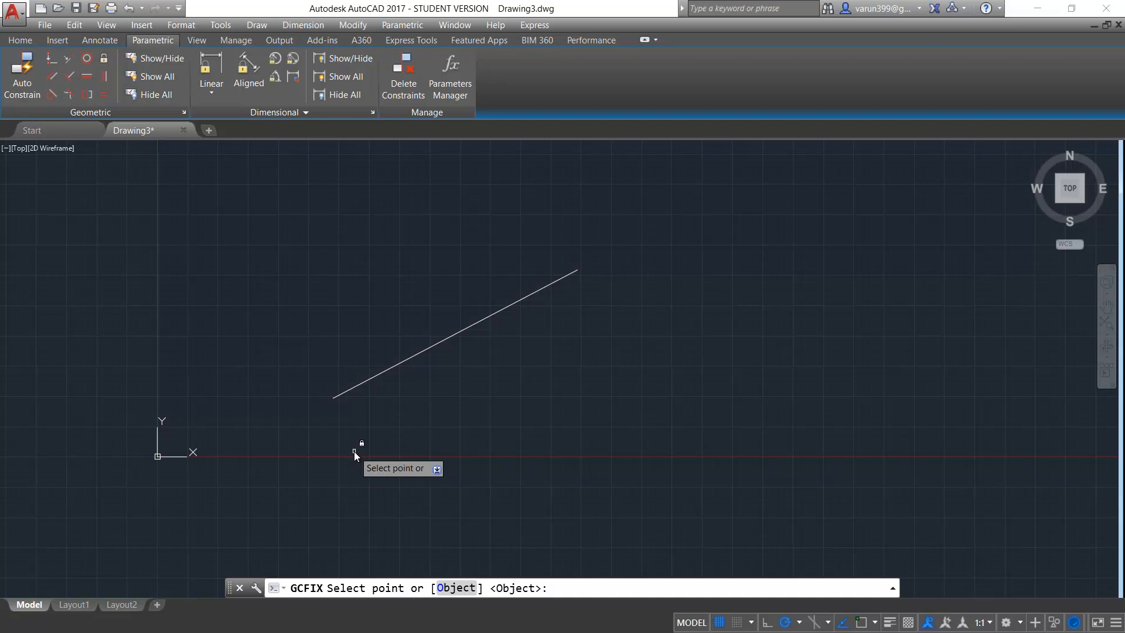
left_click(334, 397)
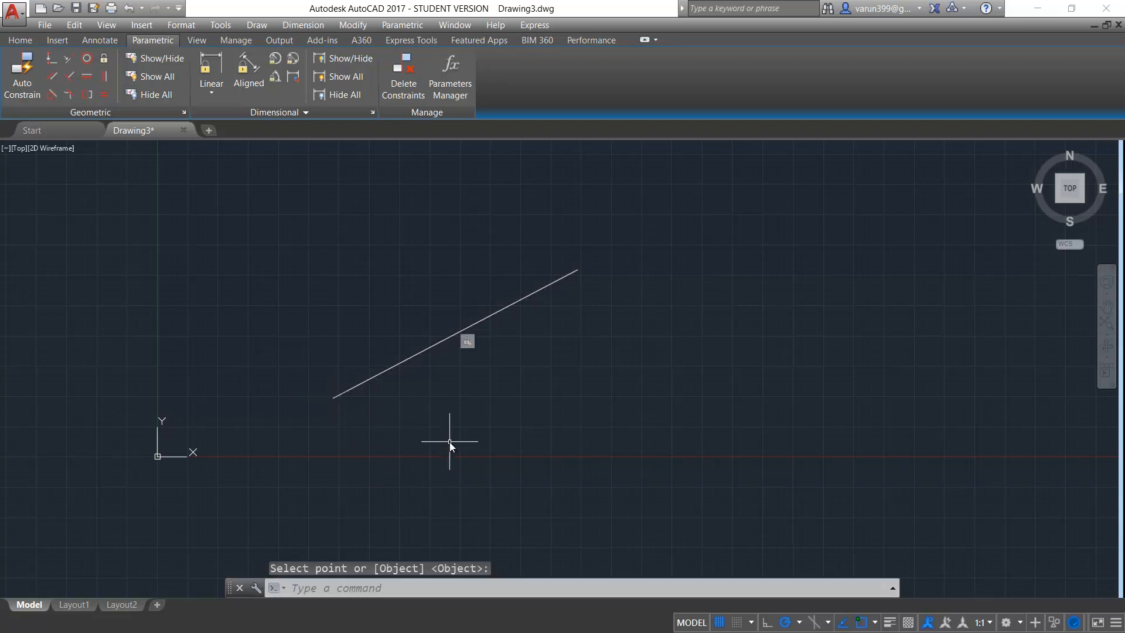
left_click(467, 345)
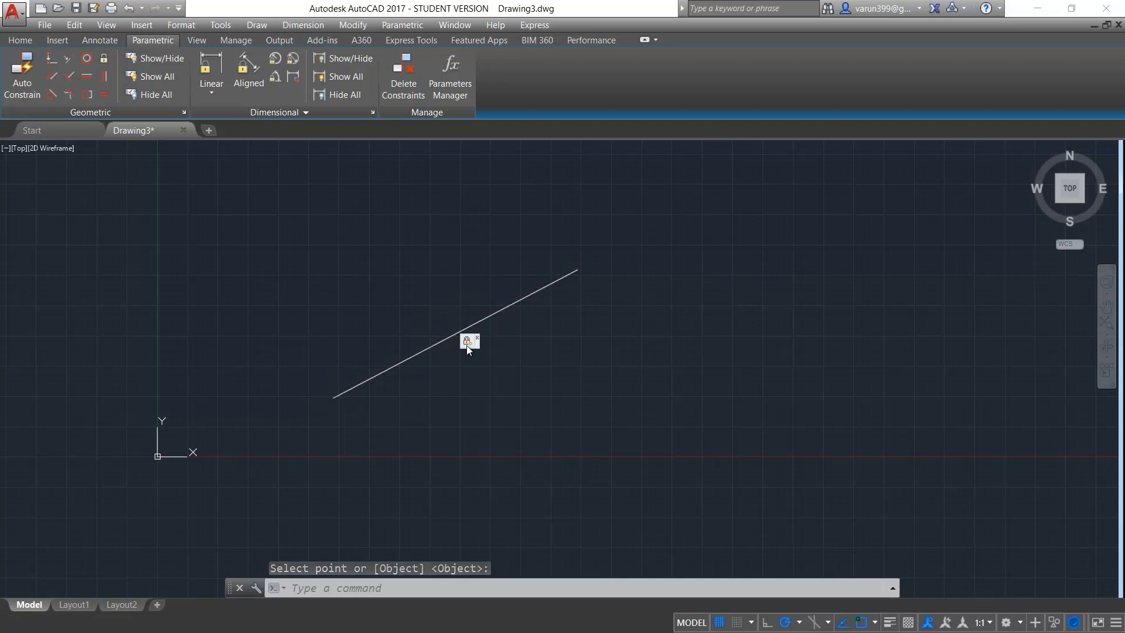
Step: Stretch the line's free upper endpoint to the upper left, pivoting the line about its fixed end
left_click(586, 243)
left_click(521, 332)
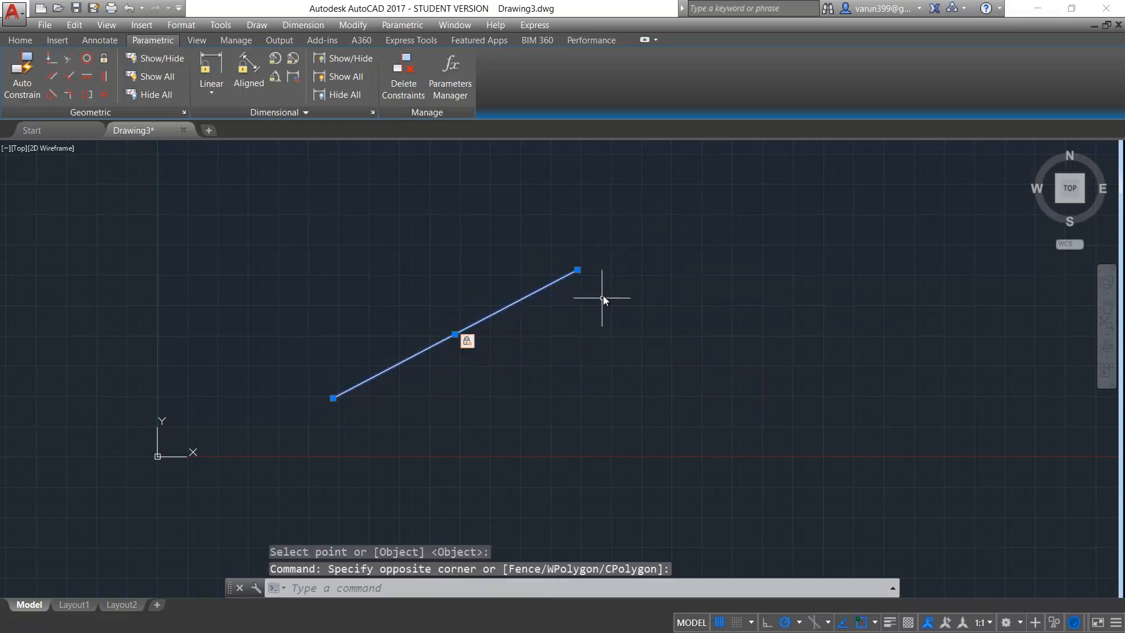
left_click(577, 270)
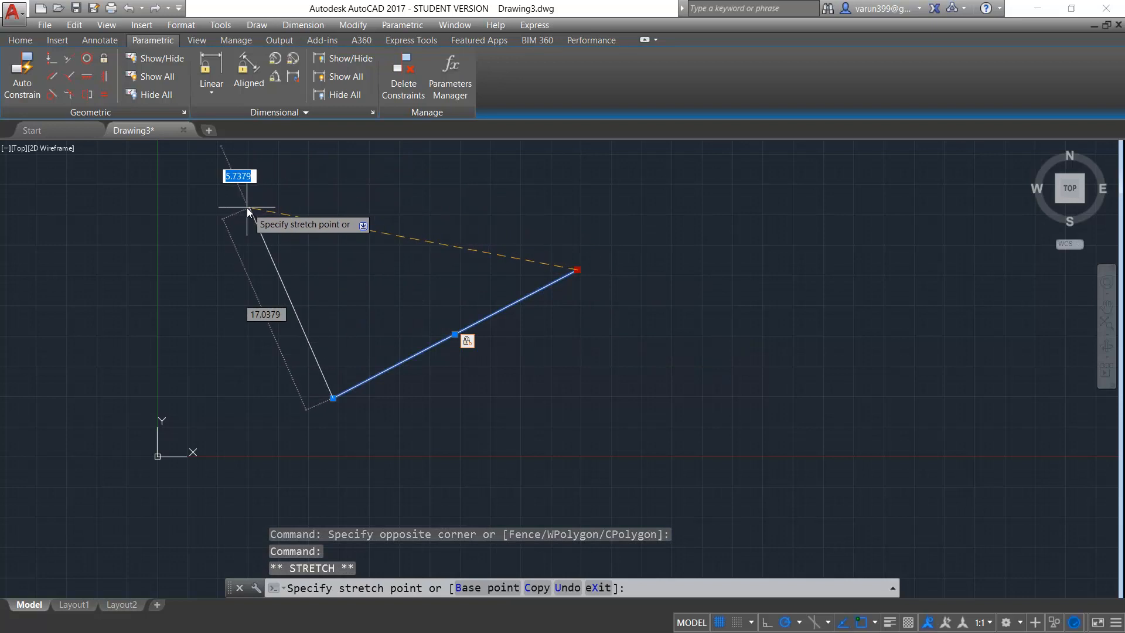
left_click(246, 207)
Step: Try to move the line down to the left by its midpoint, testing the fixed endpoint
left_click(288, 302)
left_click(197, 345)
left_click(332, 398)
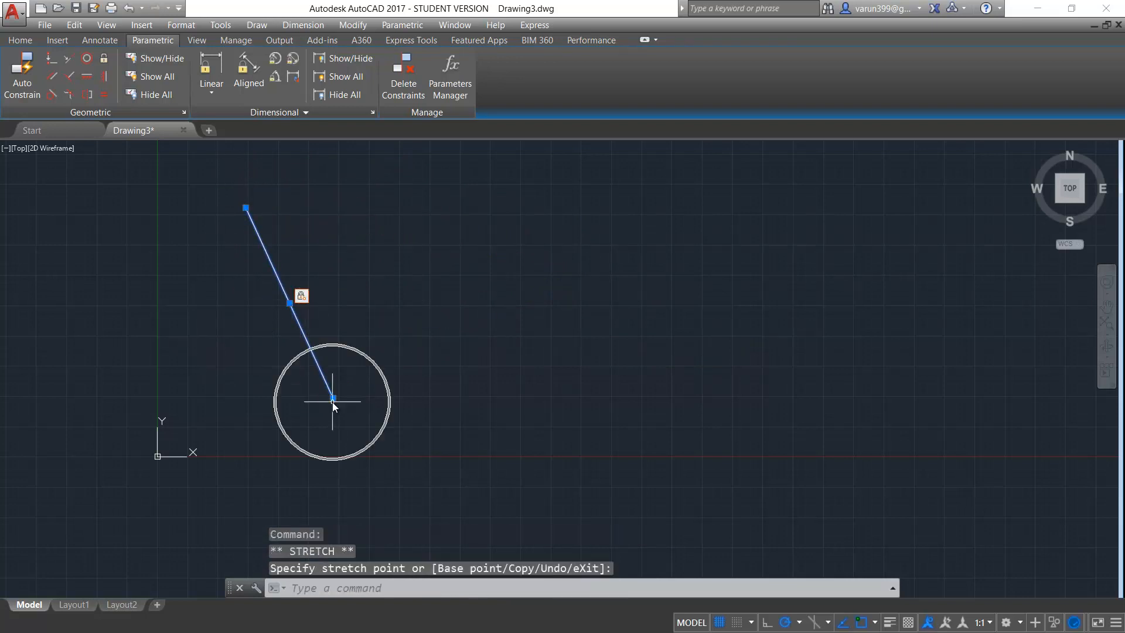
Step: Stretch the line's free upper endpoint again, placing it slightly up and to the right
left_click(246, 208)
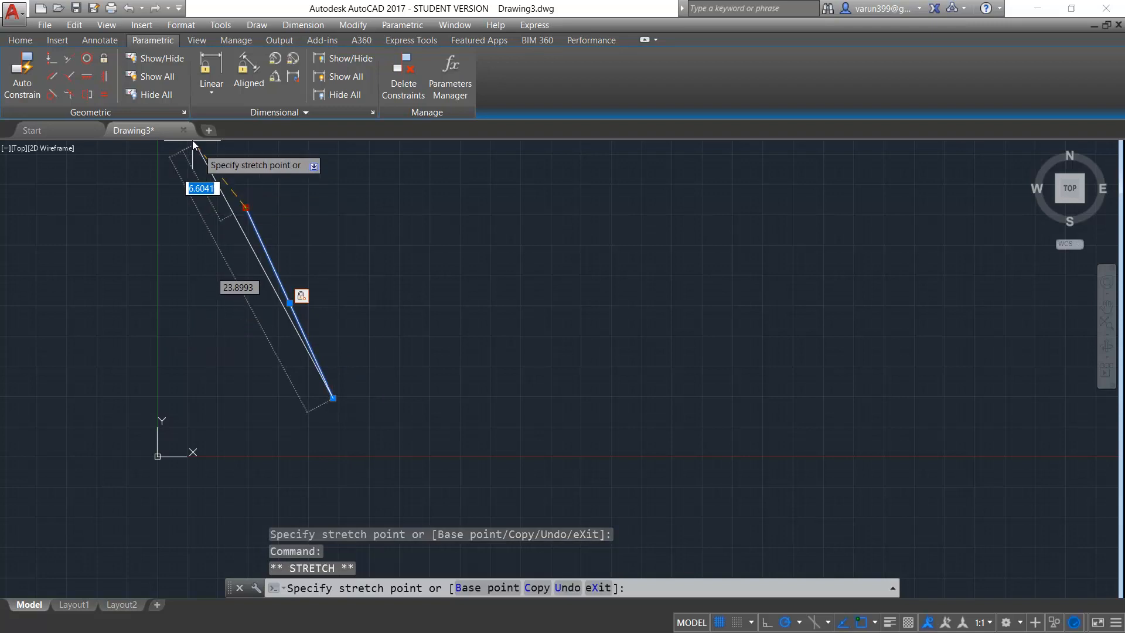
left_click(188, 145)
left_click(188, 145)
left_click(264, 194)
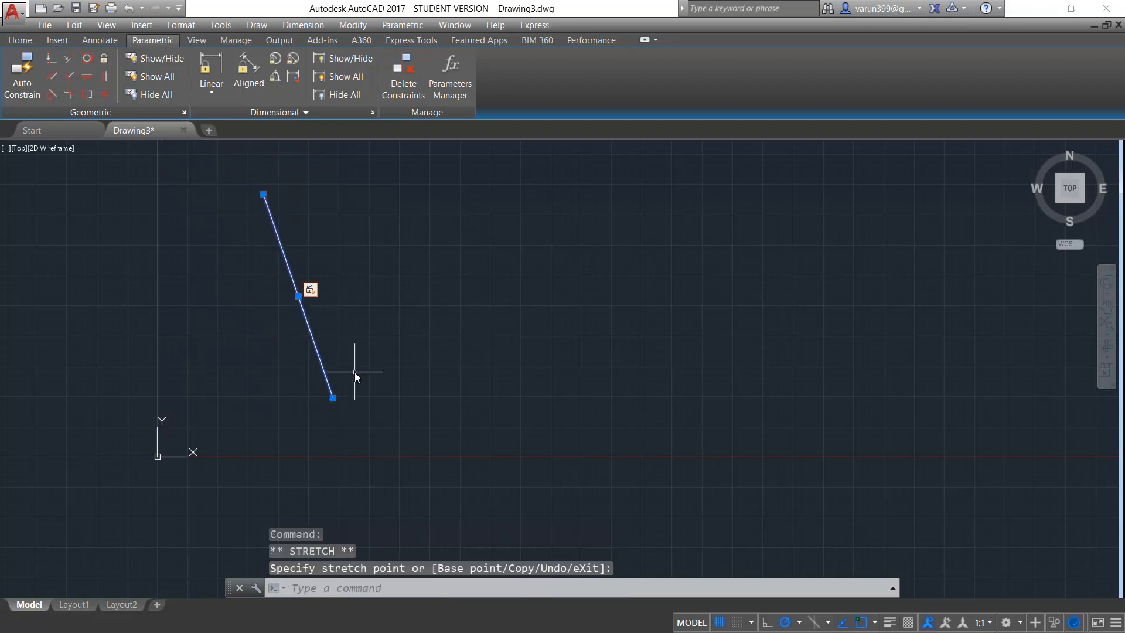
Step: Try to move the line's fixed lower endpoint down to the right, and erase the line
left_click(332, 399)
left_click(380, 476)
key("Delete")
Step: Draw a new line sloping up to the right, above and to the right of the origin
type("l")
key("Return")
left_click(370, 358)
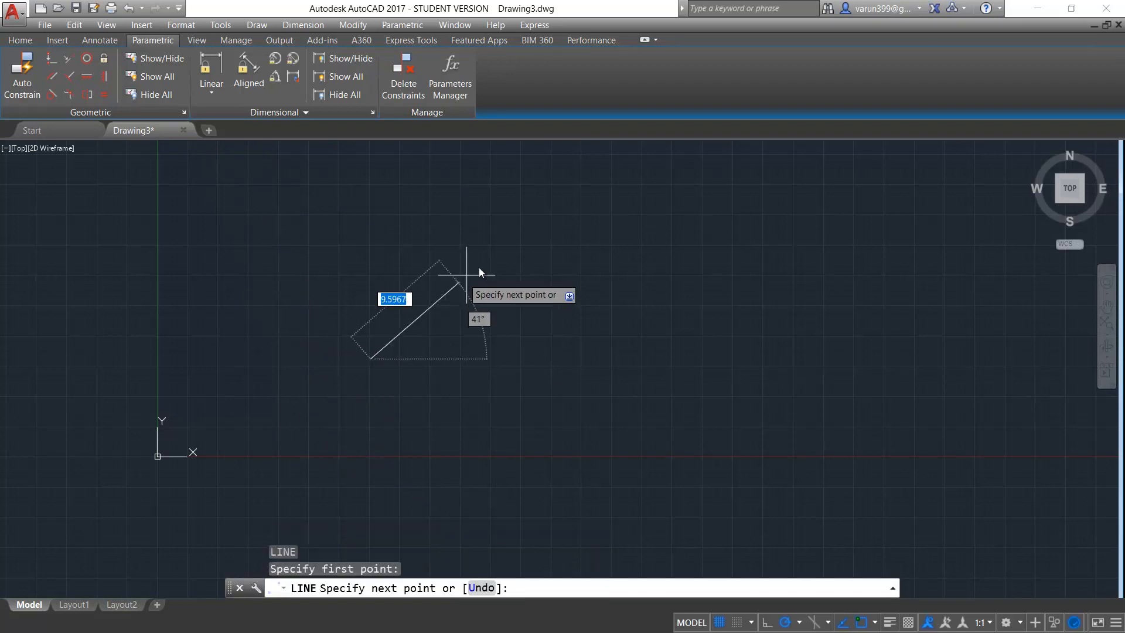
left_click(515, 242)
key("Escape")
Step: Draw a separate vertical line to the right of the sloping line
type("l")
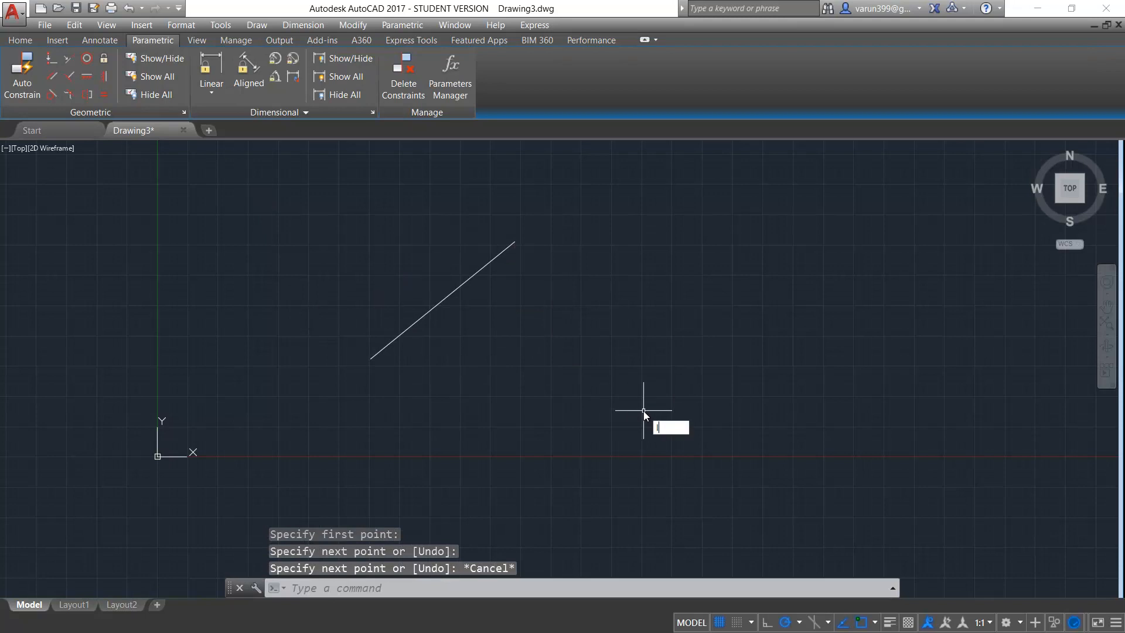
key("Return")
left_click(690, 288)
left_click(690, 450)
key("Escape")
key("Escape")
key("Escape")
key("Escape")
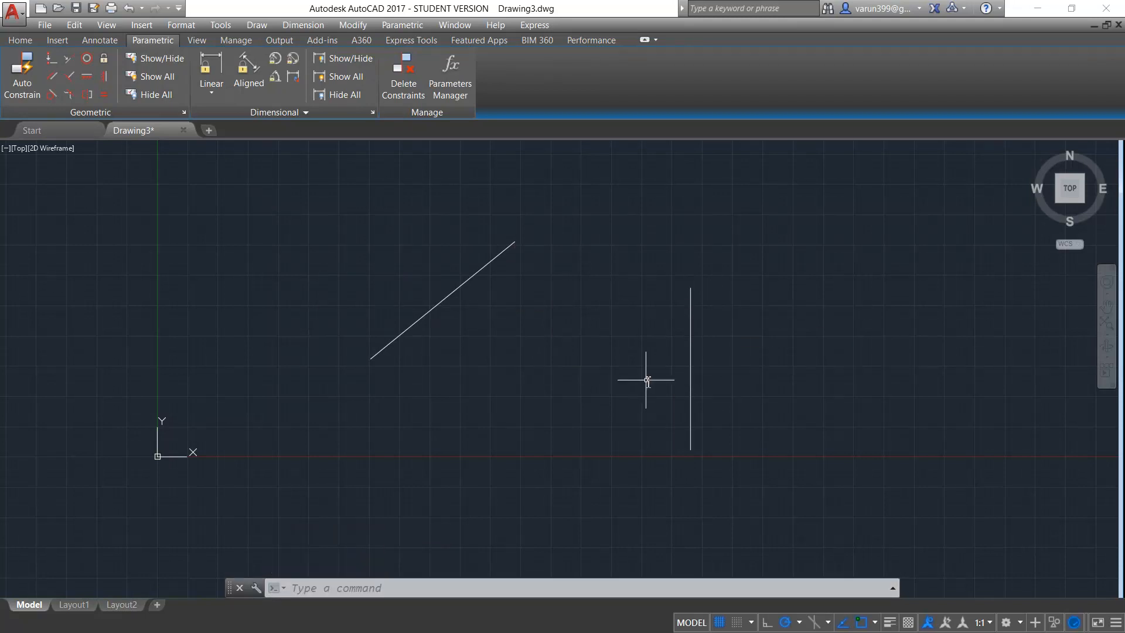
Step: Apply a Parallel constraint with the sloping line as first object and the vertical line as second
left_click(50, 76)
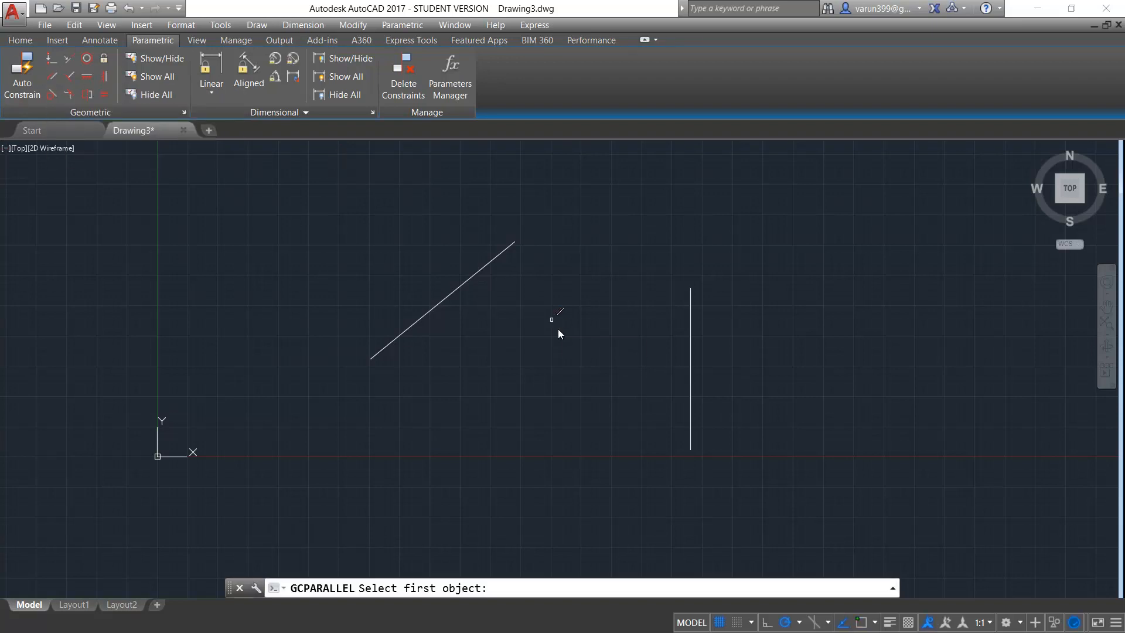
left_click(480, 272)
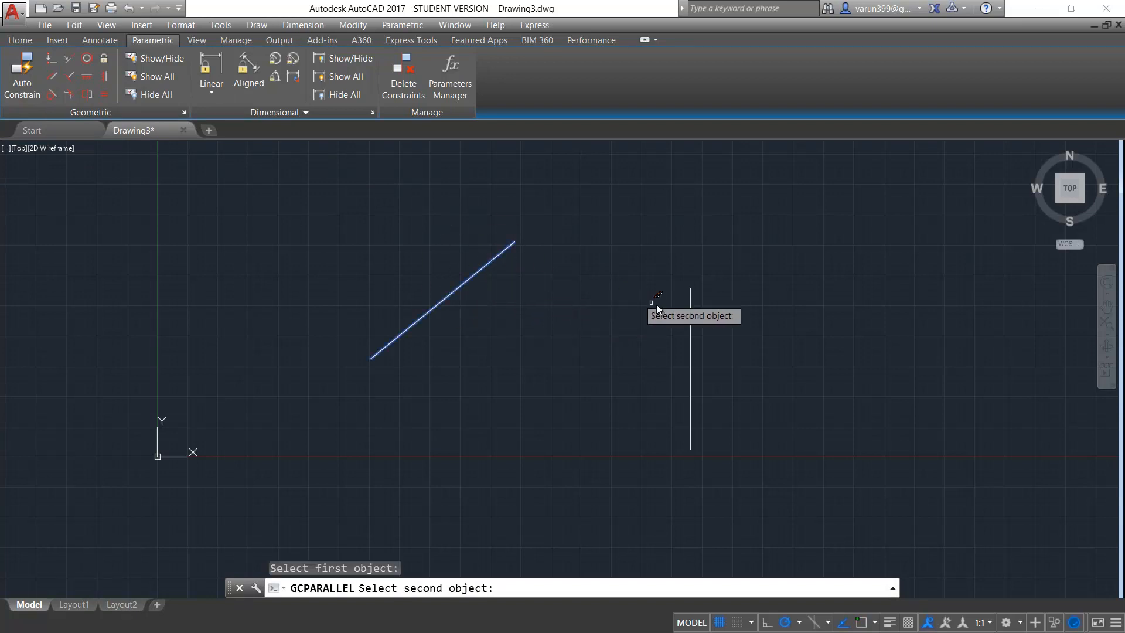
left_click(691, 321)
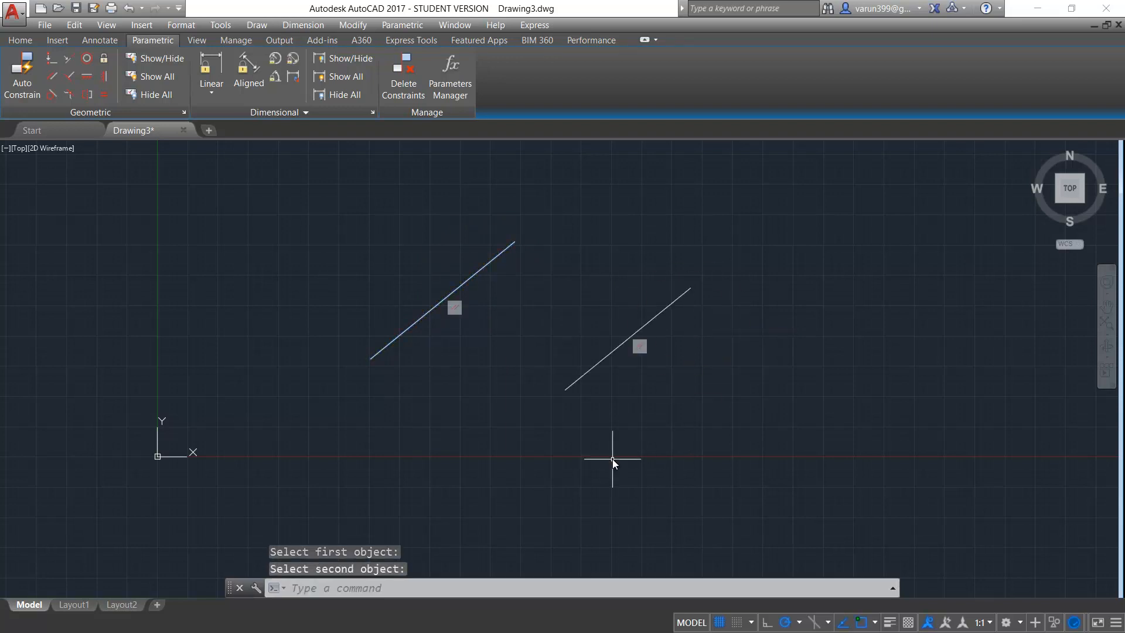
Step: Stretch the second line's lower endpoint down to the right to test that both lines stay parallel
left_click(604, 359)
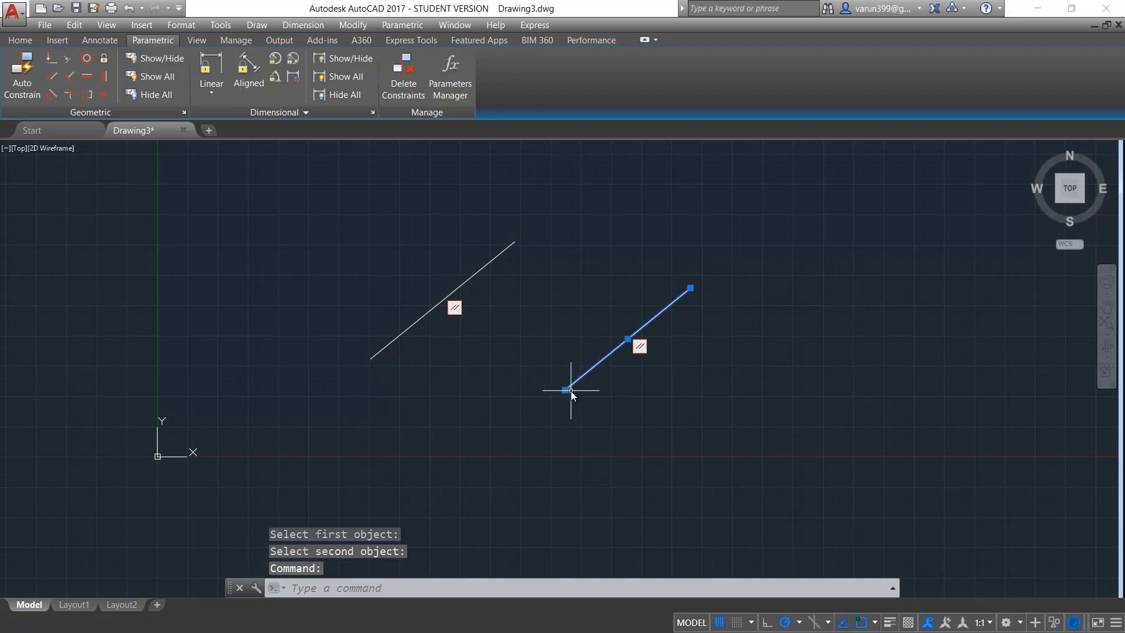
left_click(565, 390)
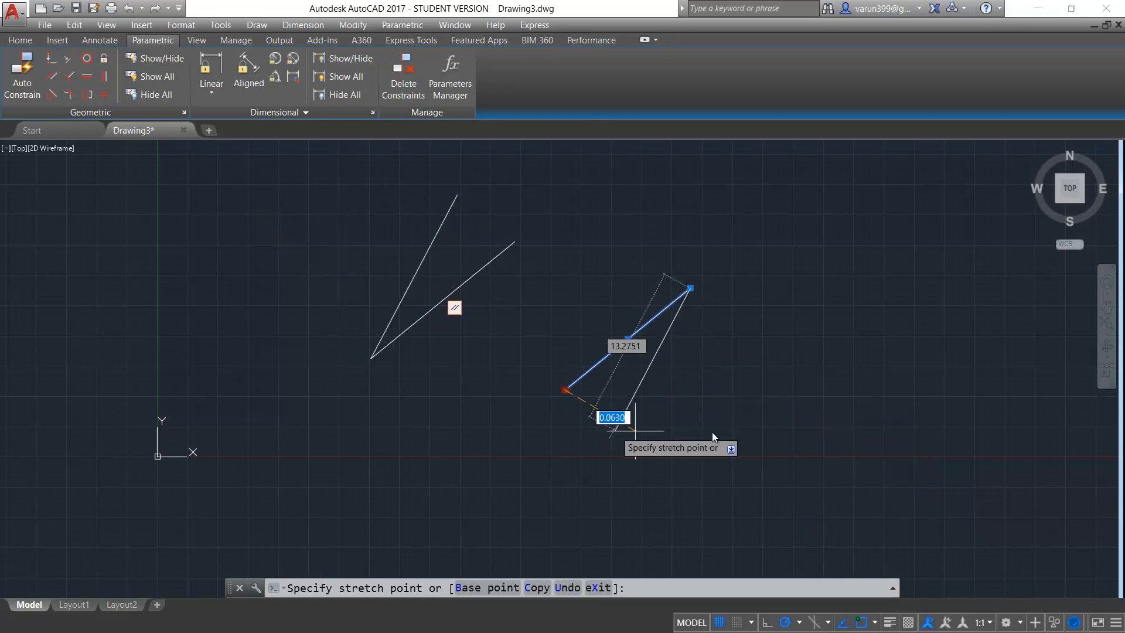
left_click(761, 421)
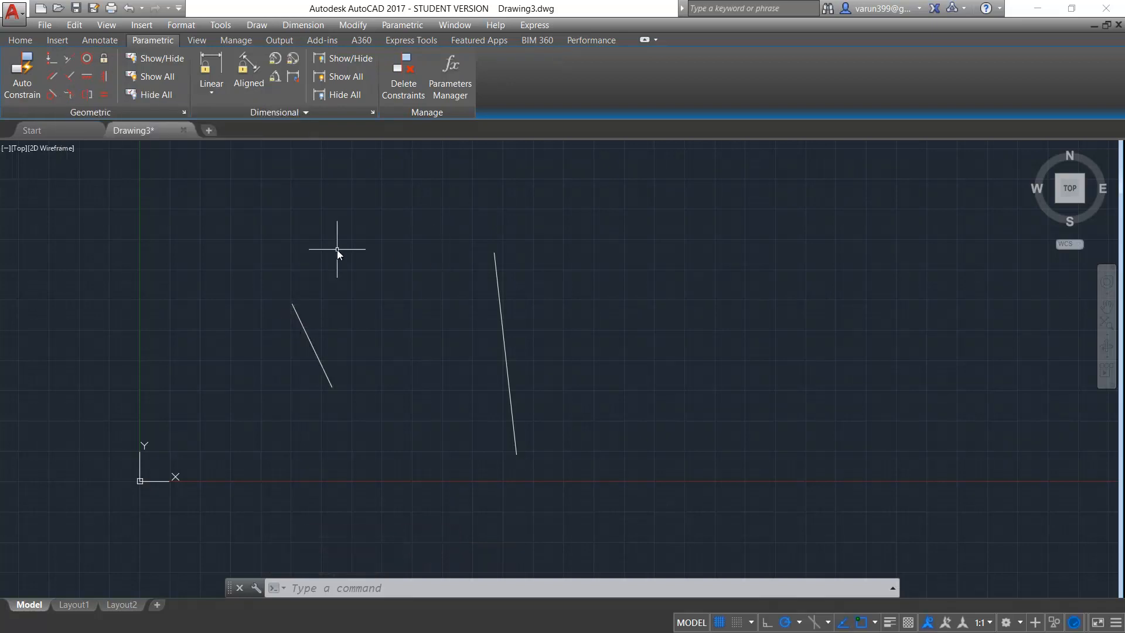
Step: Apply a Perpendicular constraint with the long right-hand line as first object and the short left-hand line as second
left_click(71, 79)
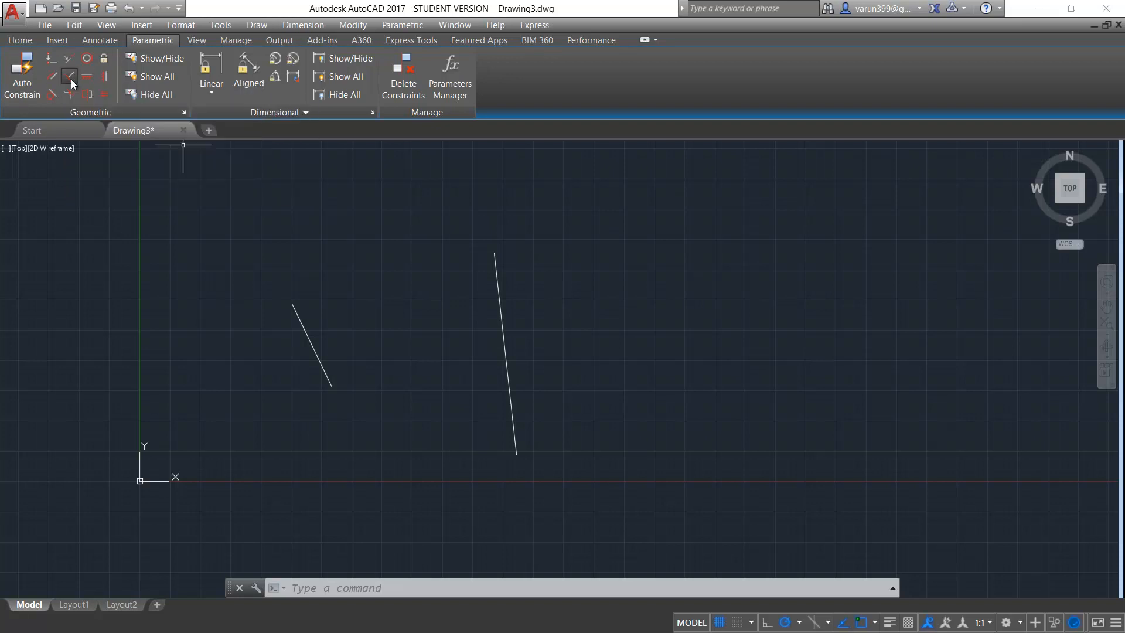
left_click(498, 287)
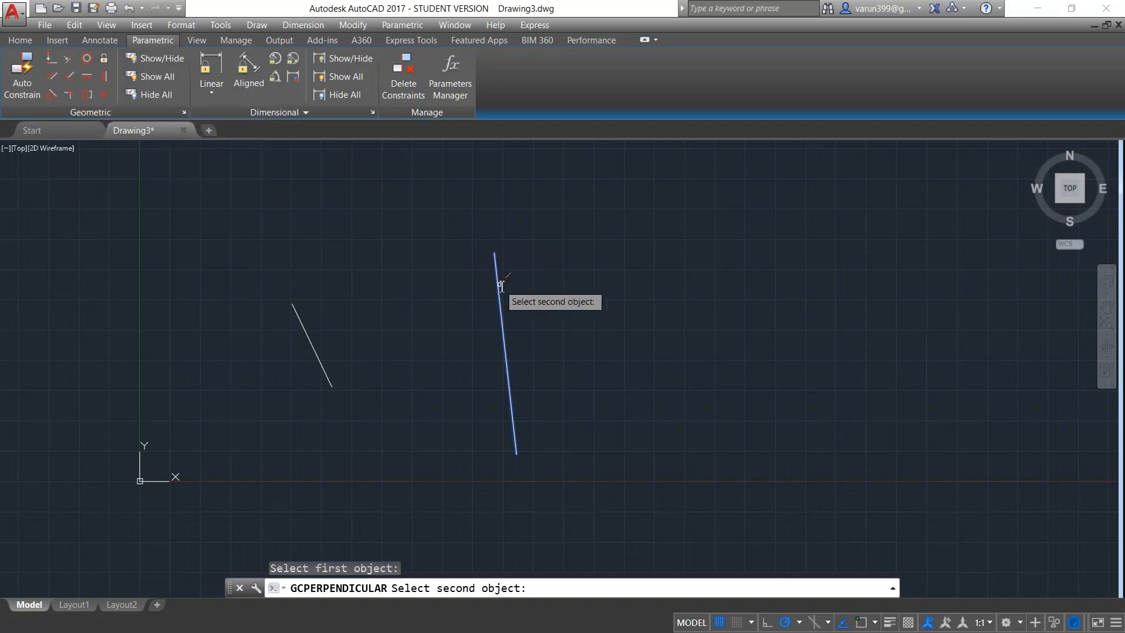
left_click(320, 360)
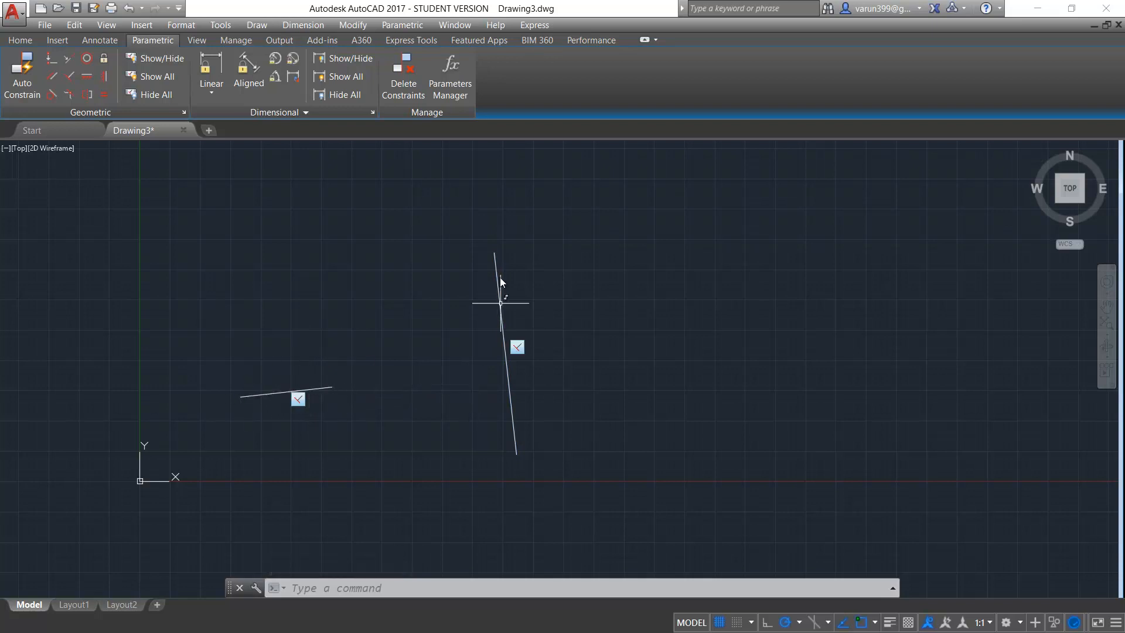
Step: Stretch the short line's right endpoint down to the right to test that both lines stay perpendicular
left_click(331, 389)
left_click(332, 387)
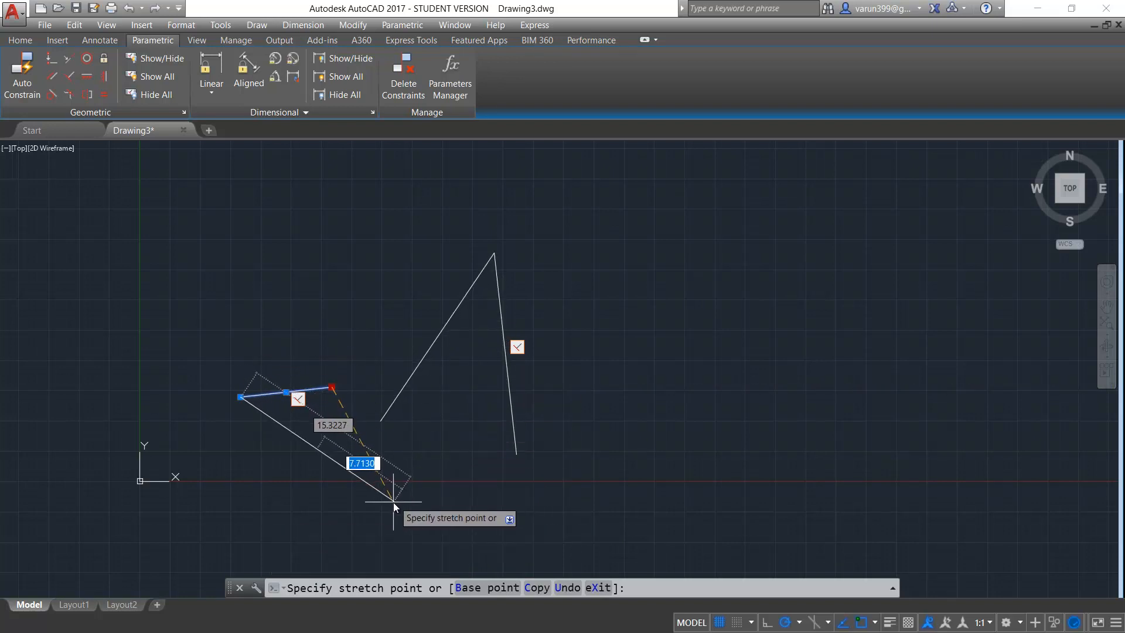
left_click(392, 504)
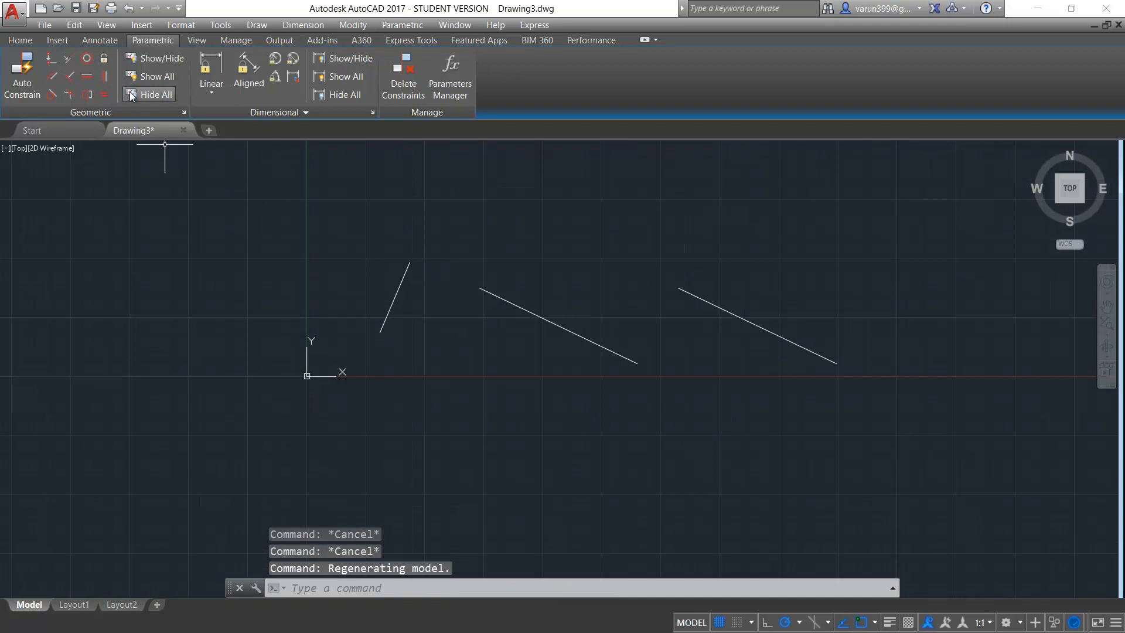
Step: Apply Horizontal constraints to the middle line near its left end and to the right-hand line near its right end
left_click(89, 75)
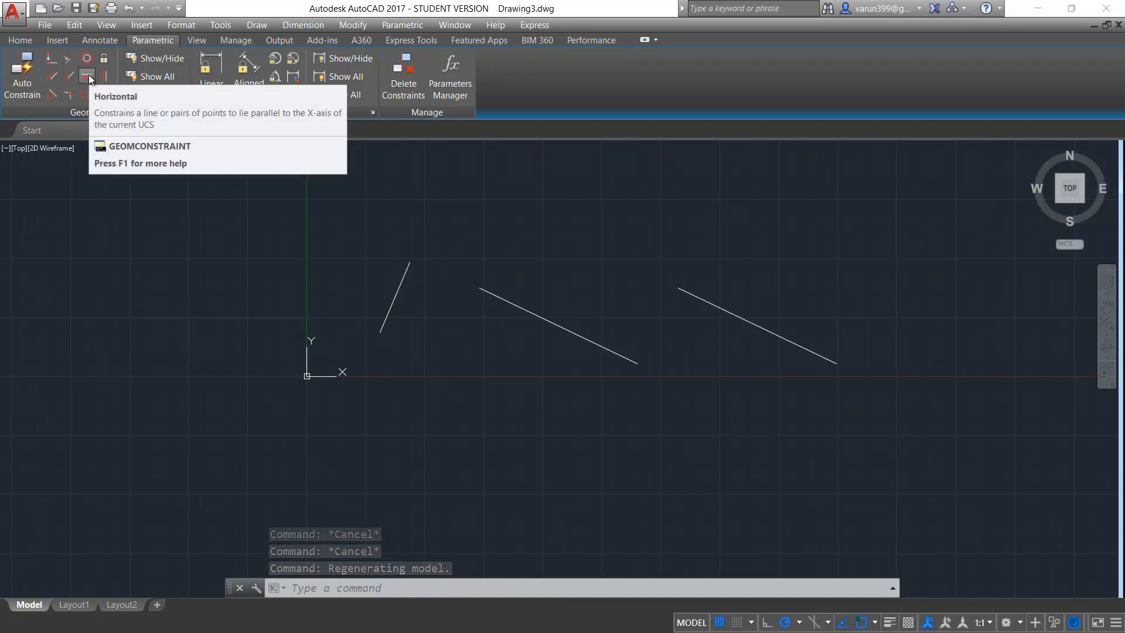
left_click(89, 82)
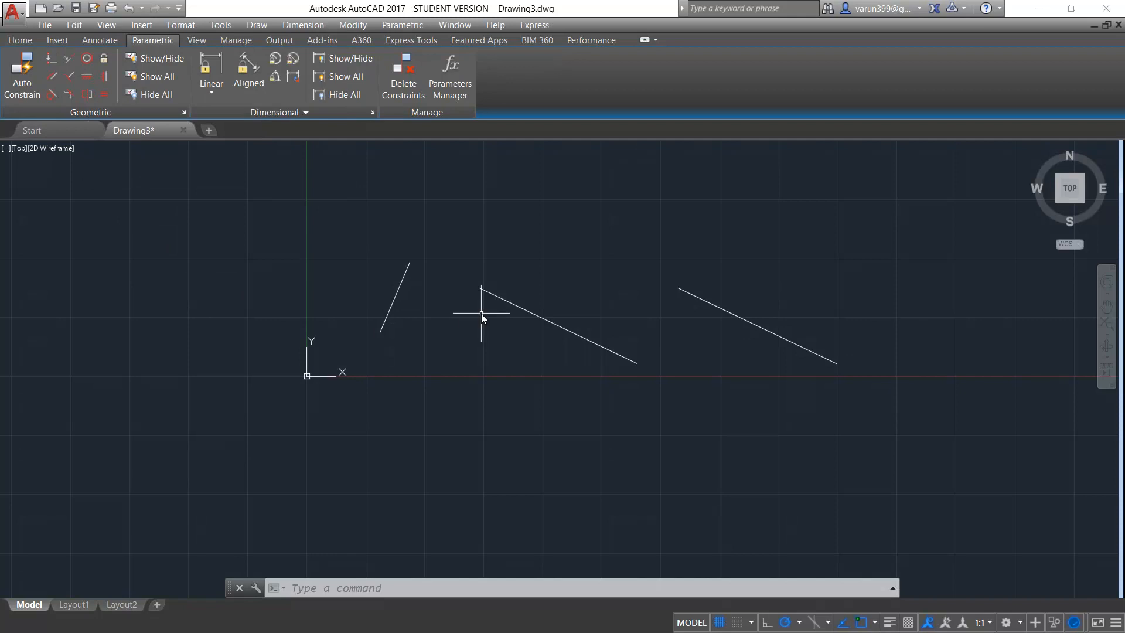
left_click(86, 77)
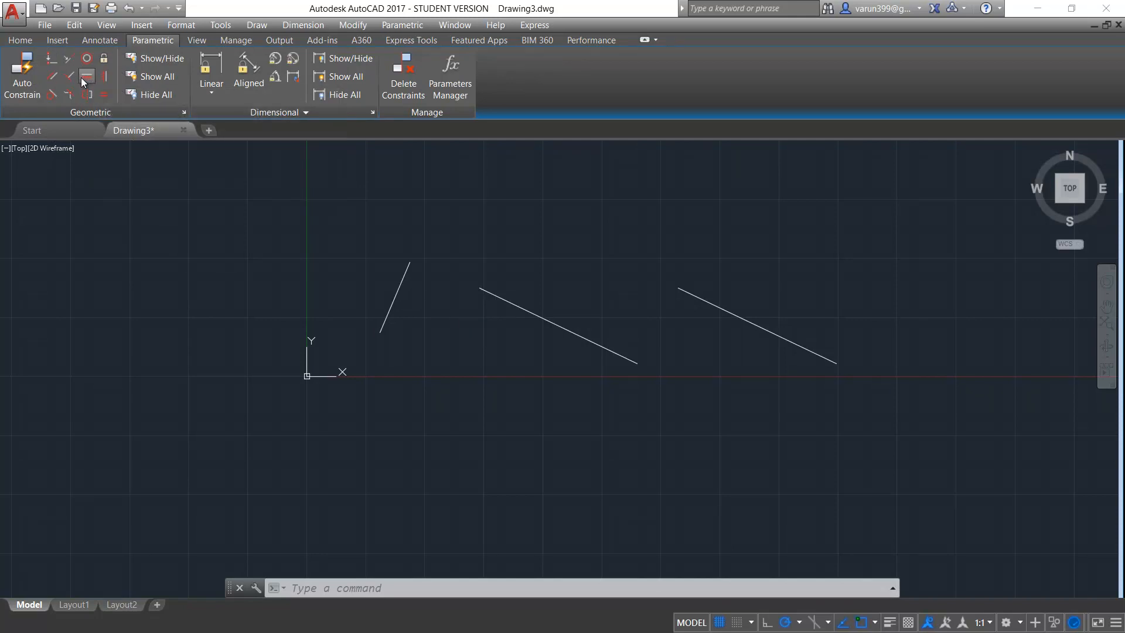
left_click(505, 301)
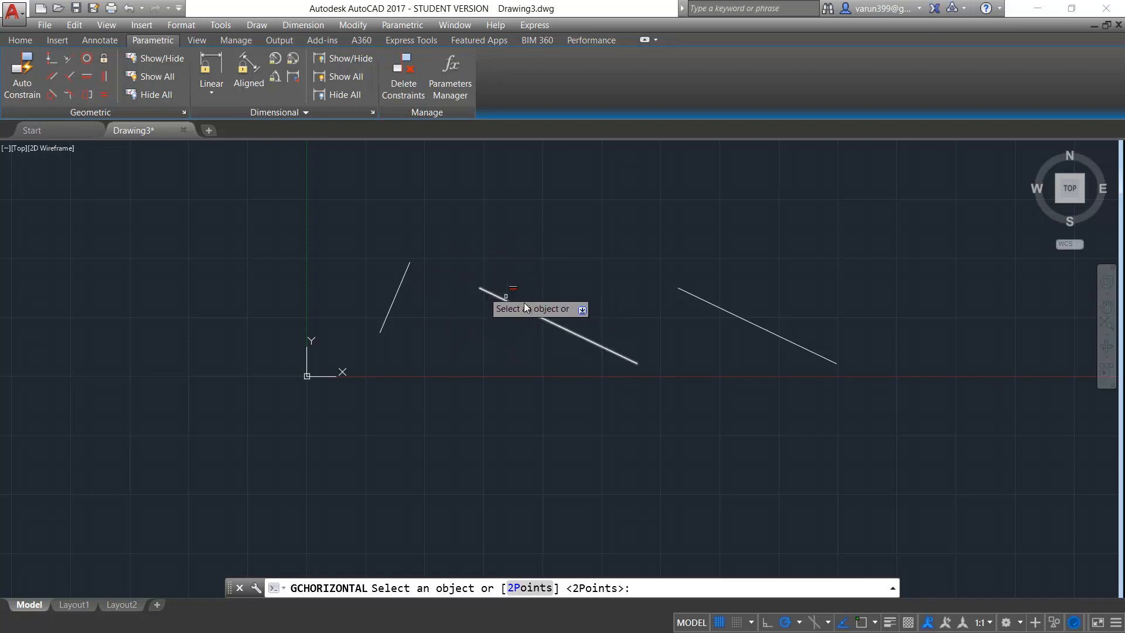
left_click(509, 301)
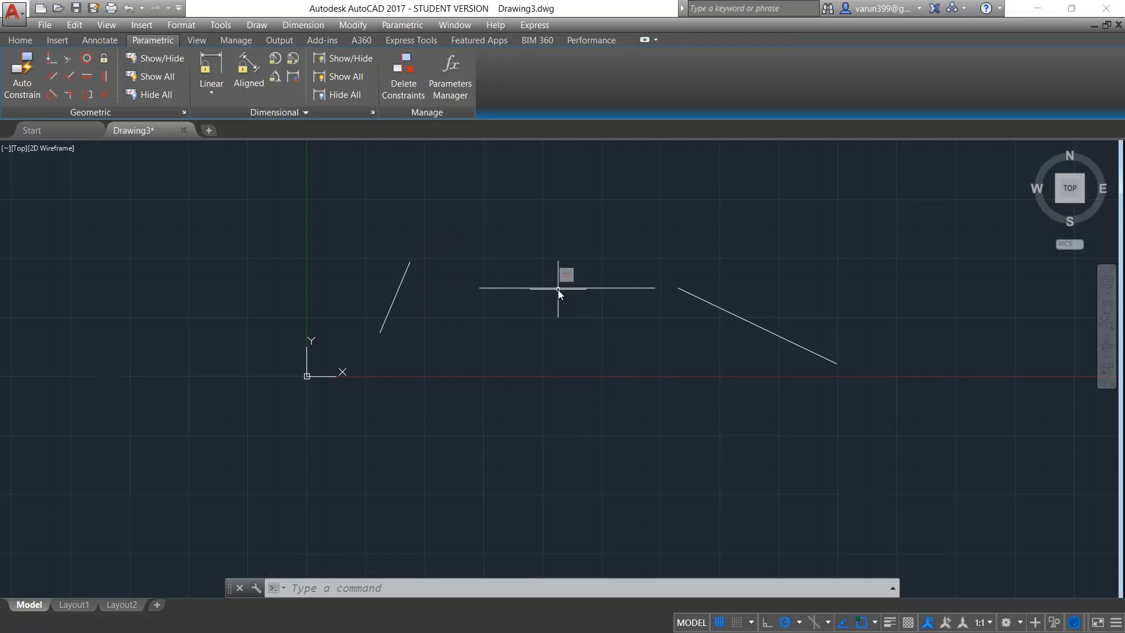
left_click(88, 77)
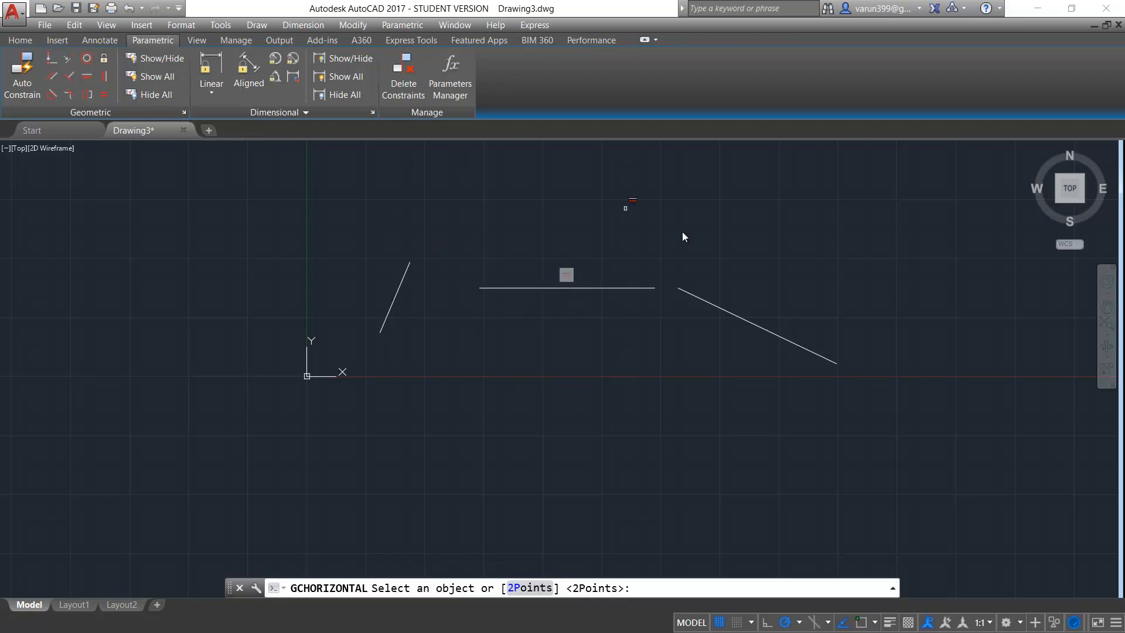
left_click(826, 357)
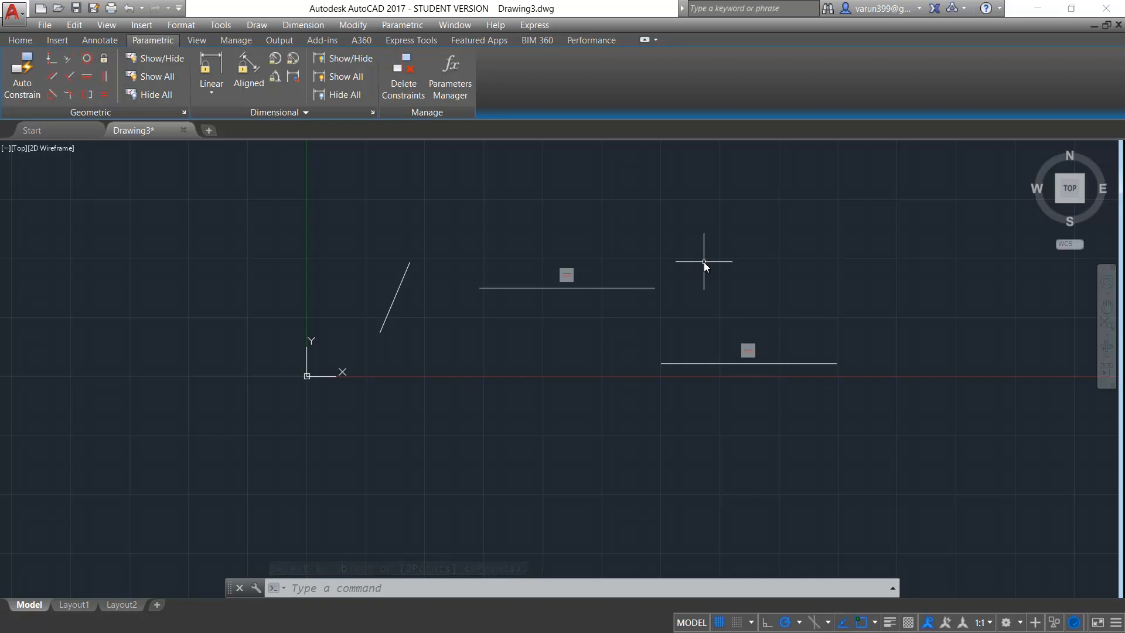
Step: Apply a Vertical constraint to the short slanted line near the origin
left_click(104, 76)
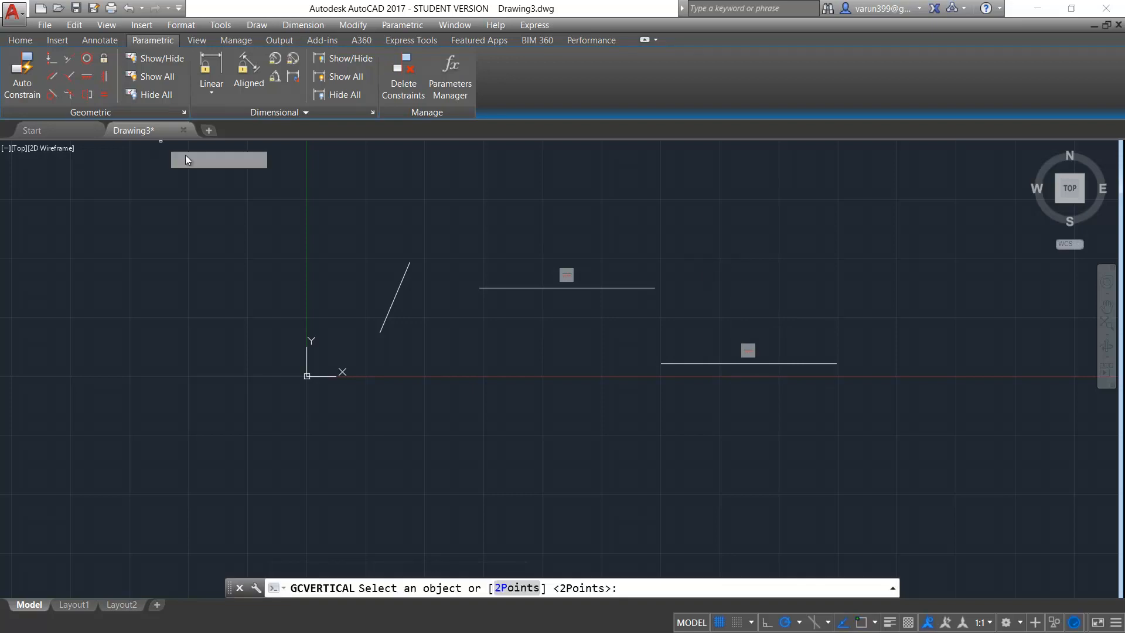
key("Escape")
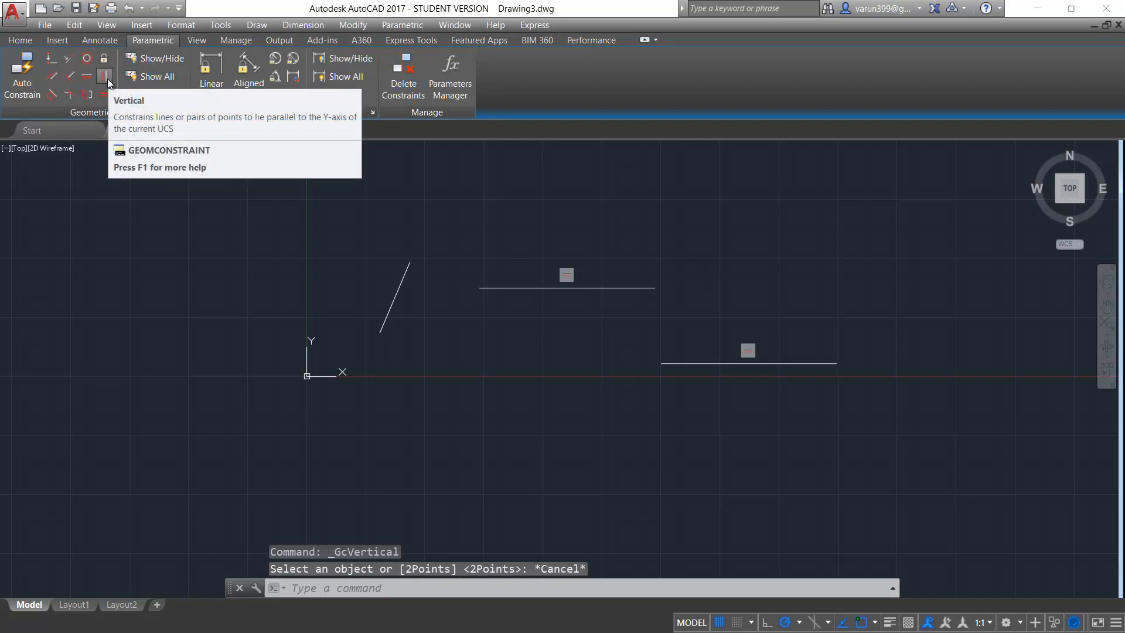
left_click(108, 79)
left_click(399, 287)
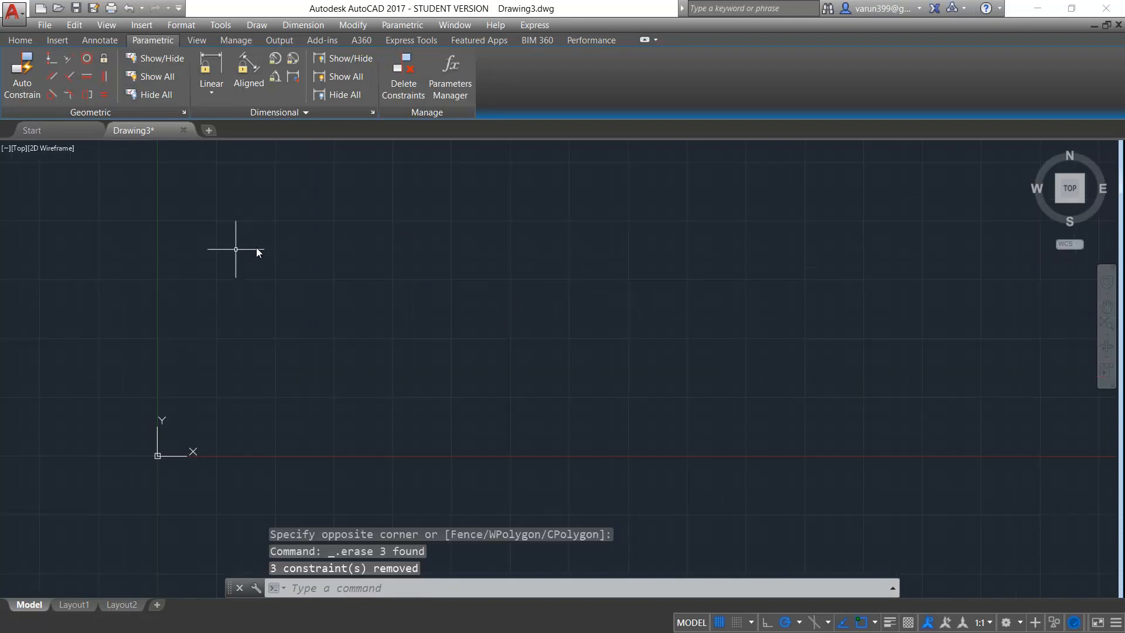
scroll(267, 248, "up", 2)
mouse_move(267, 248)
middle_mouse_down()
mouse_move(206, 281)
mouse_move(157, 259)
middle_mouse_up()
type("c")
key("Return")
left_click(357, 357)
key("Escape")
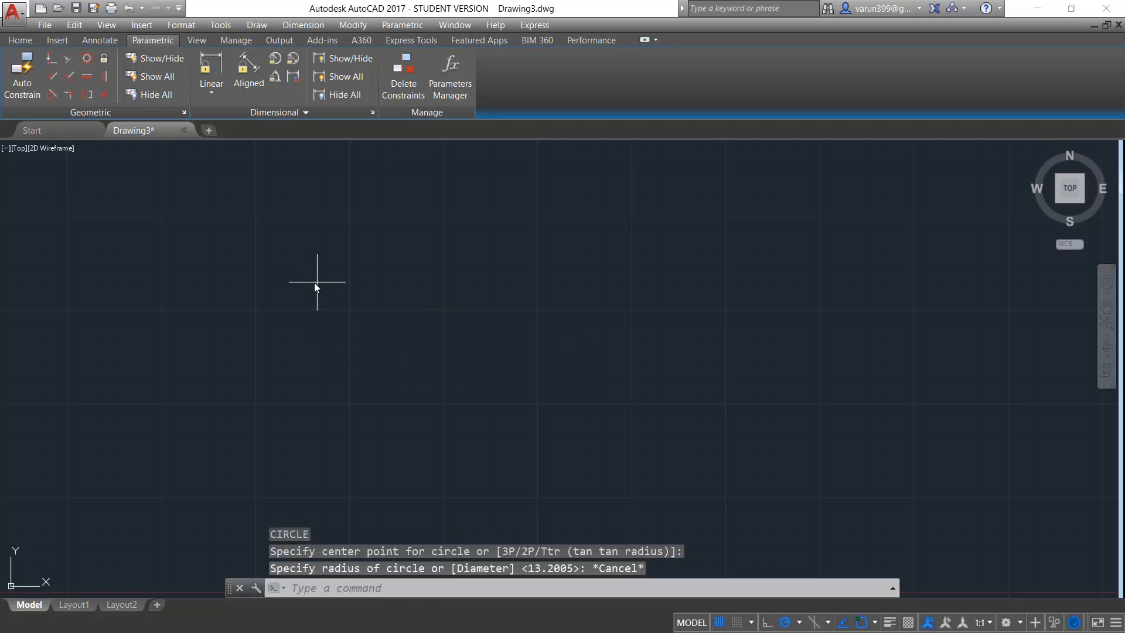
Step: Draw a large circle in the left half of the empty drawing area
key("Return")
left_click(313, 282)
left_click(382, 405)
key("Escape")
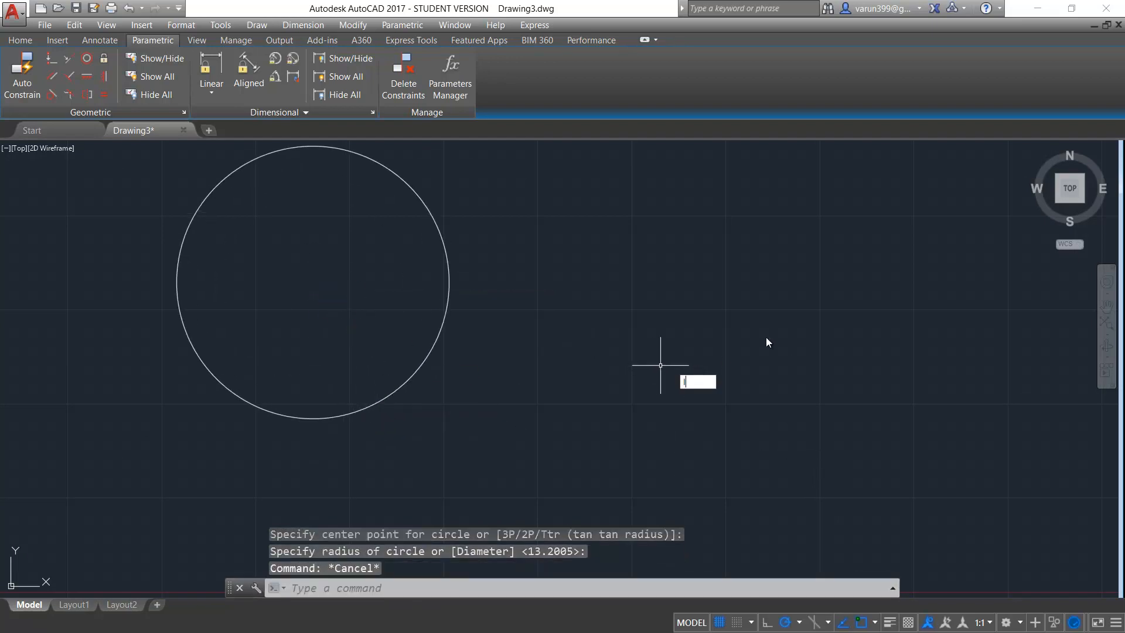
Step: Draw a short slanted line, well separated from the circle, to its right
type("l")
key("Return")
left_click(814, 284)
left_click(767, 214)
key("Escape")
scroll(655, 265, "down", 2)
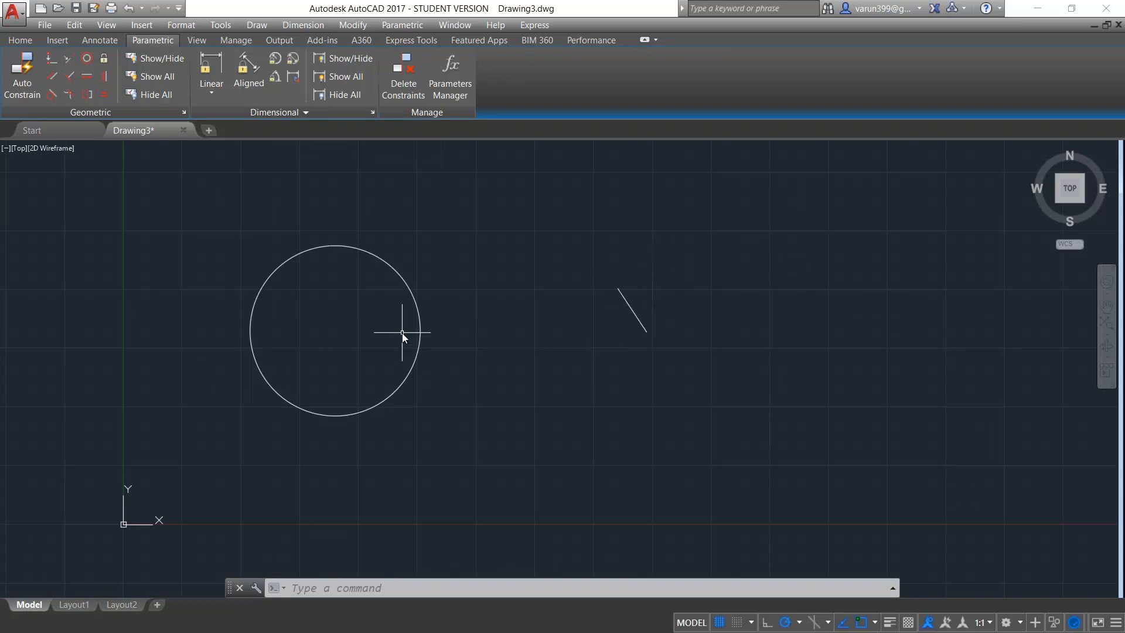
Step: Apply a Tangent constraint with the circle as first object and the short slanted line as second
left_click(48, 96)
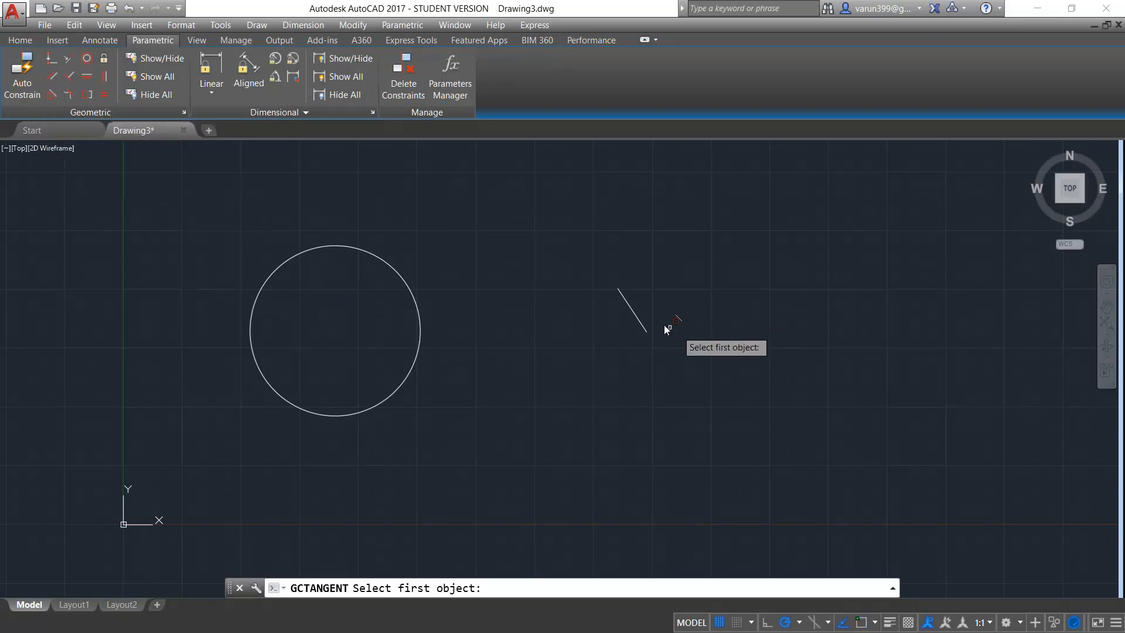
left_click(417, 306)
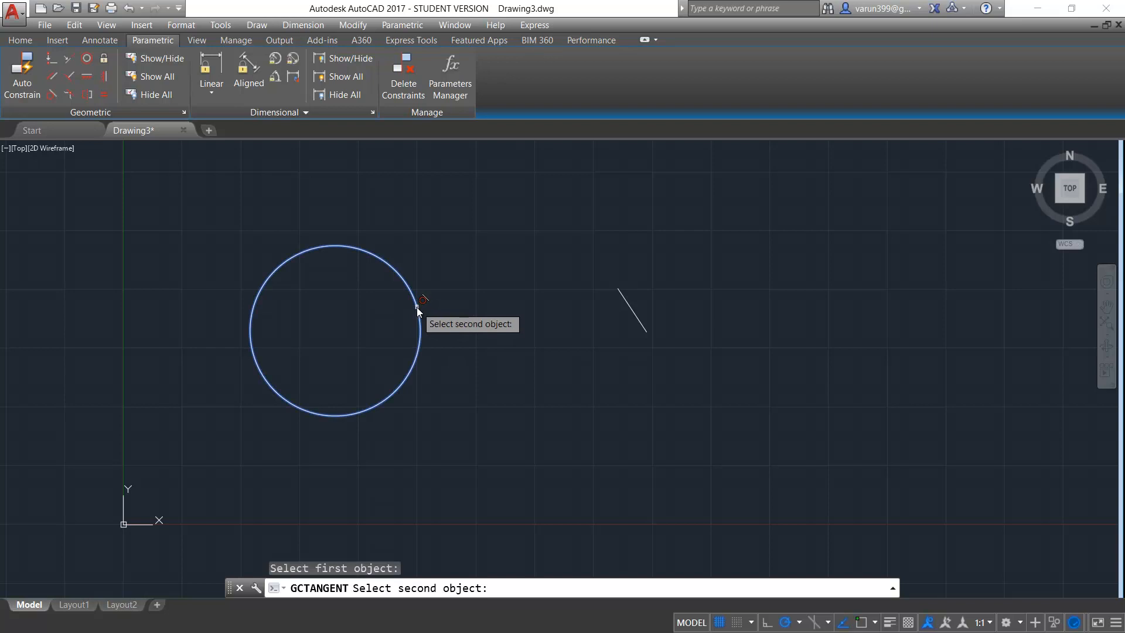
left_click(633, 310)
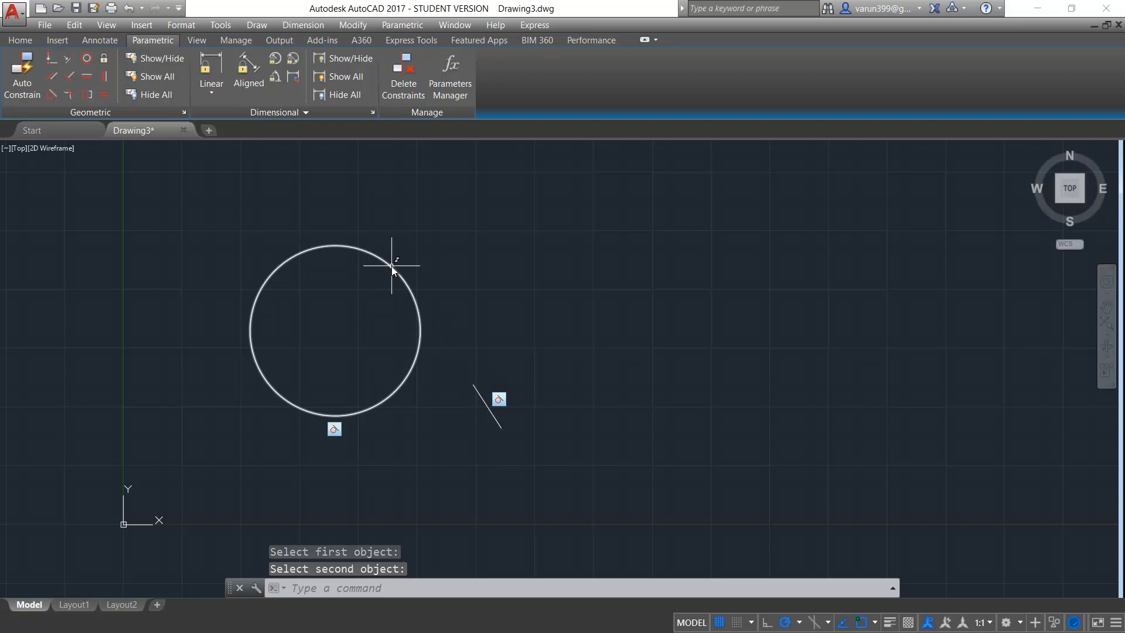
key("Escape")
key("Escape")
Step: Move the circle by its centre up to the right and back down to the left to test its tangency with the line
left_click(419, 282)
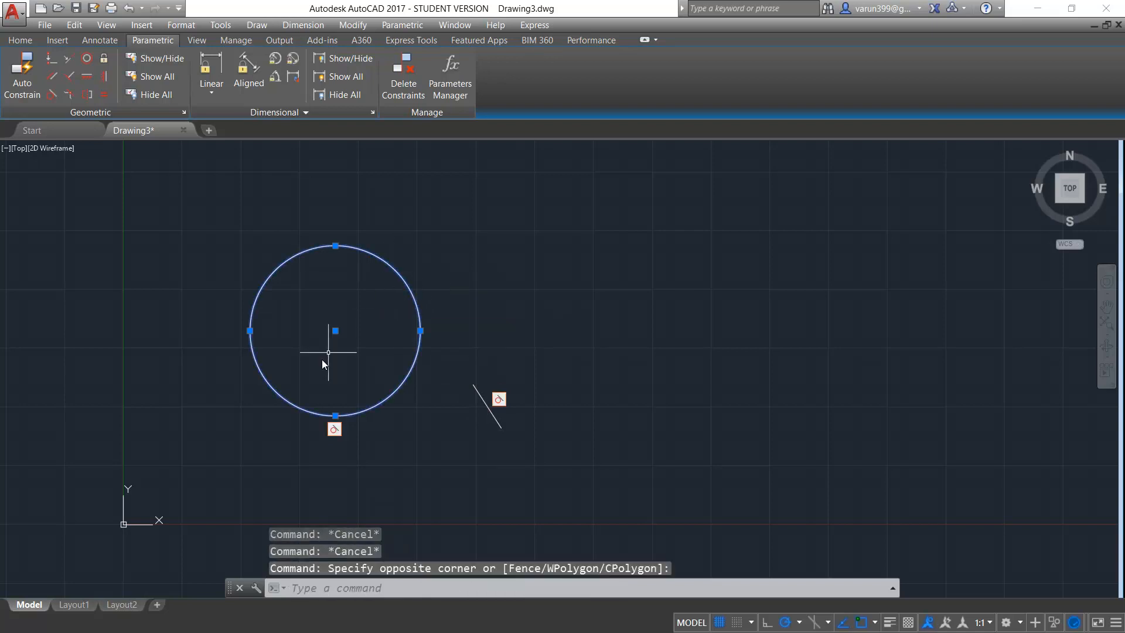
left_click(336, 331)
left_click(594, 260)
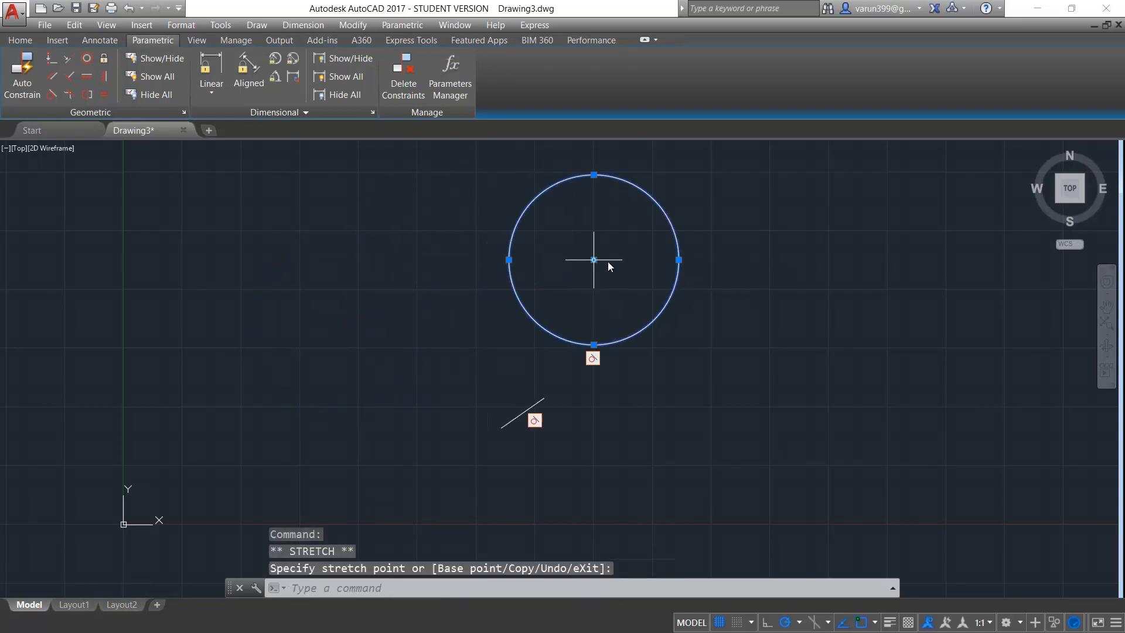
left_click(593, 260)
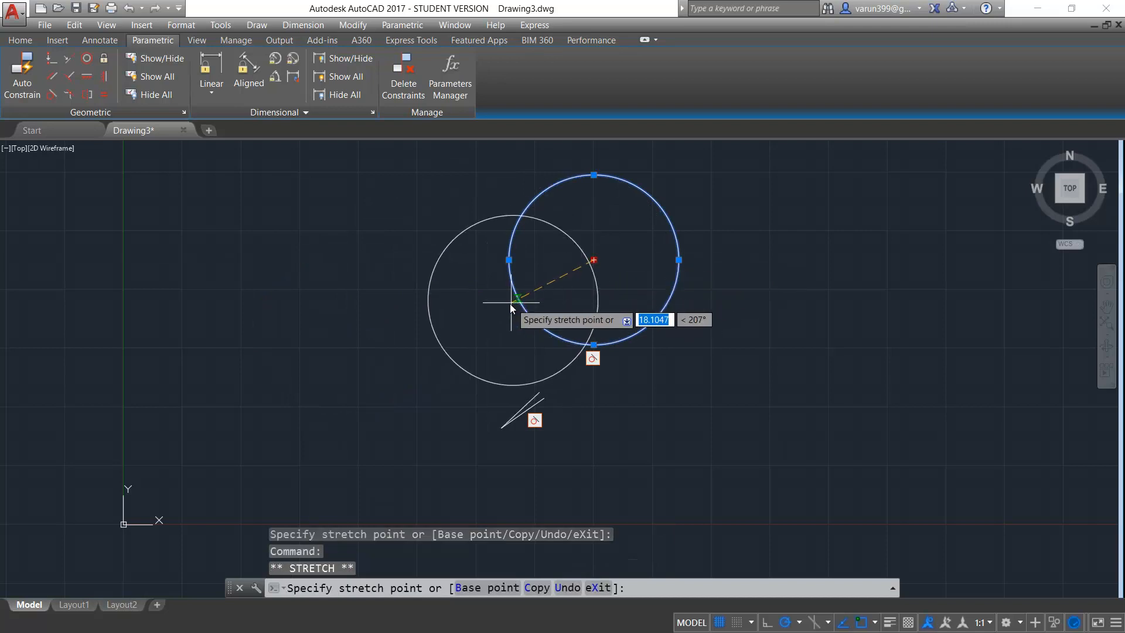
left_click(413, 409)
key("Escape")
scroll(511, 420, "up", 8)
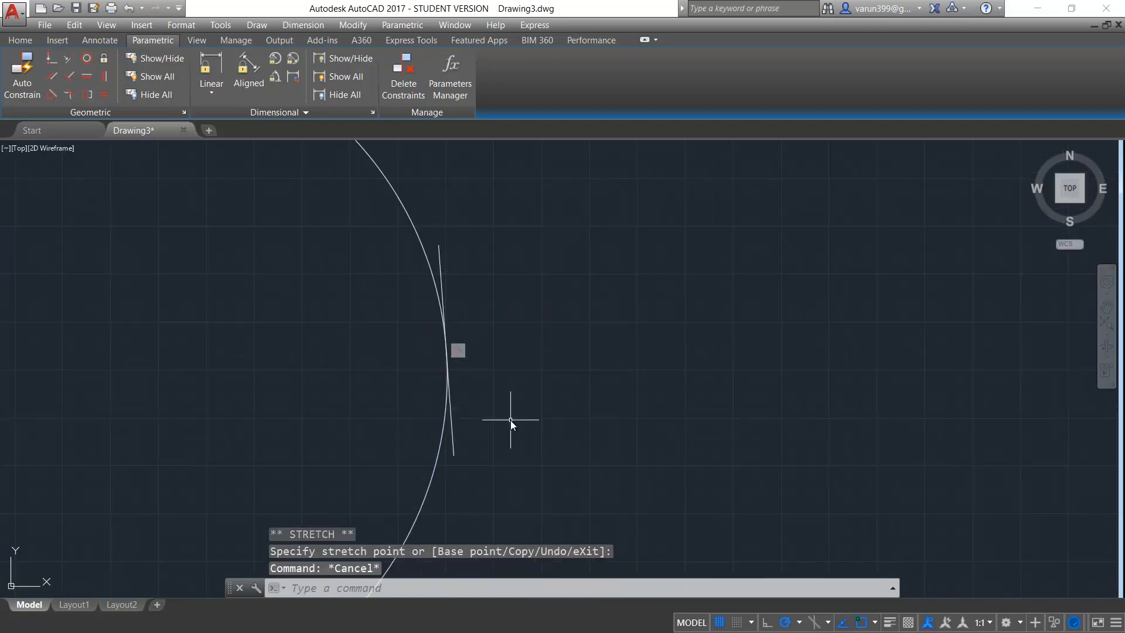
scroll(511, 420, "down", 6)
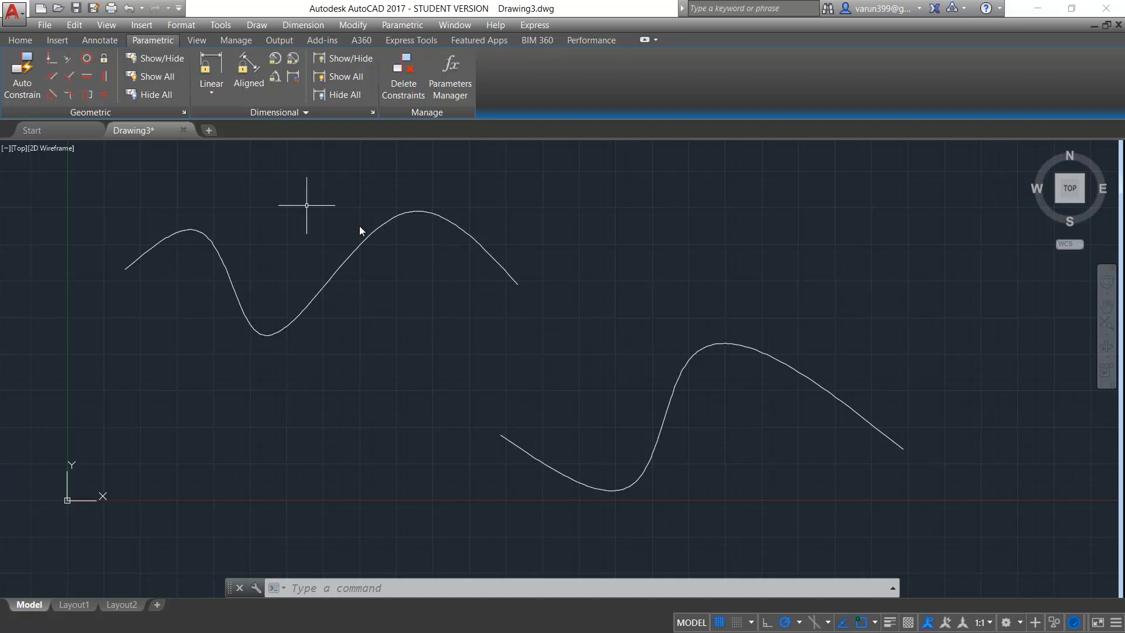
Step: Apply a Smooth constraint from the right end of the upper spline to the left end of the lower spline
left_click(68, 93)
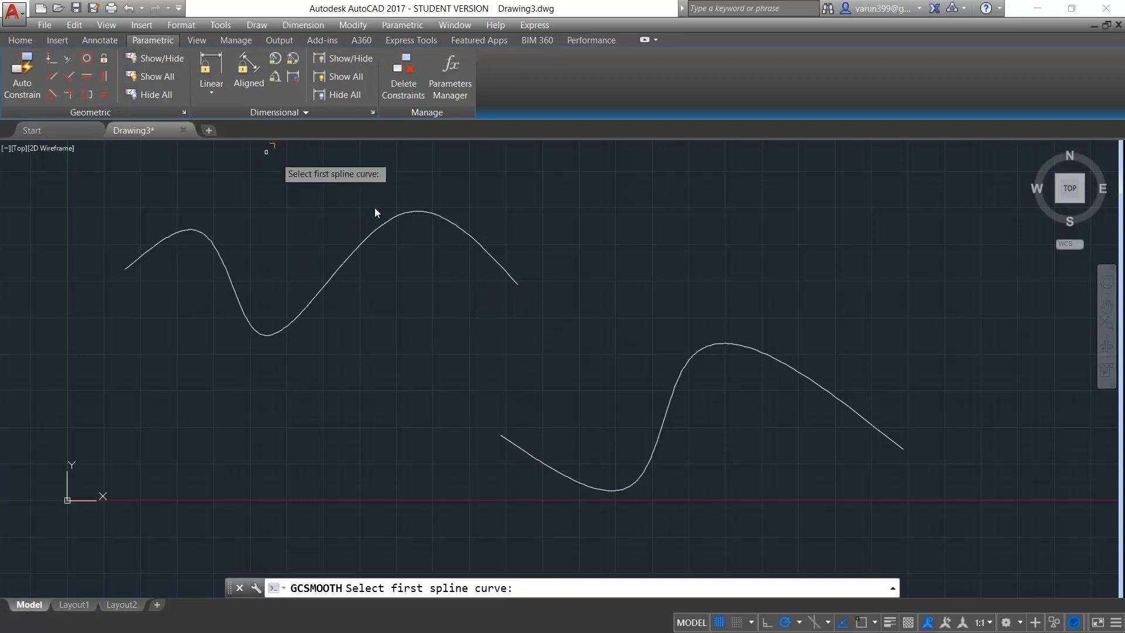
left_click(515, 282)
left_click(546, 465)
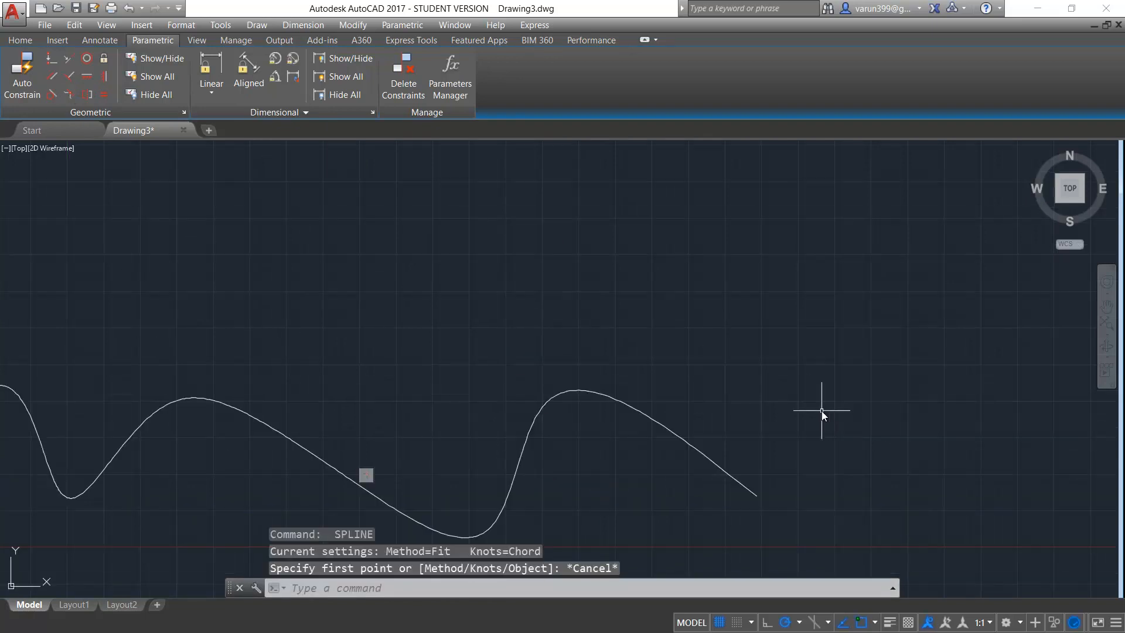
Step: Draw a third, wave-shaped spline through four points above and to the right of the joined splines
type("spl")
key("Return")
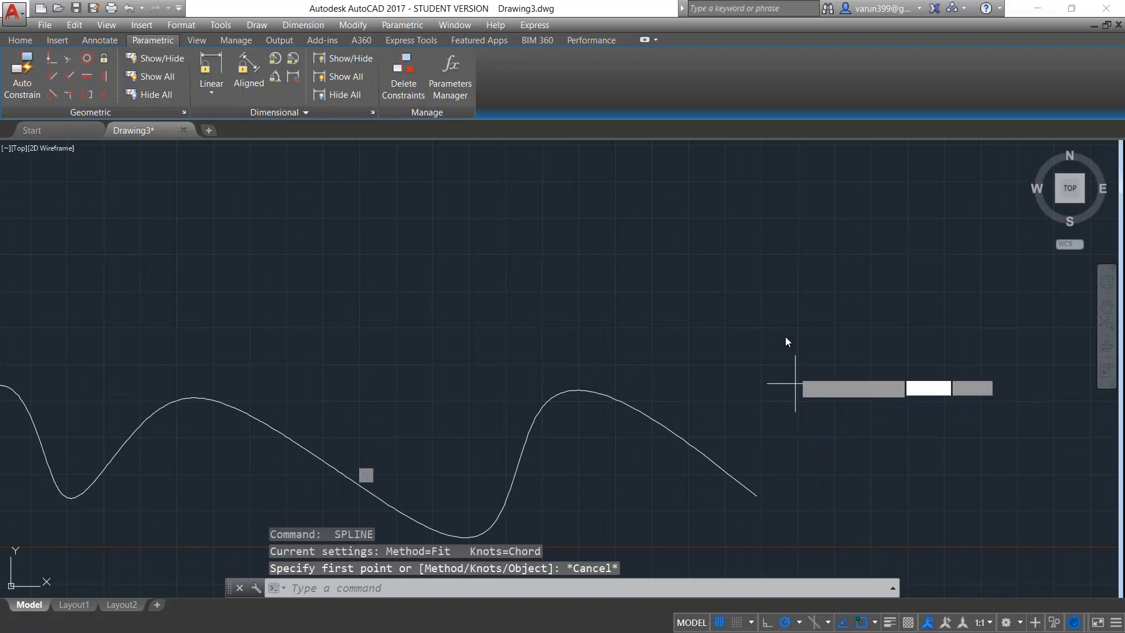
left_click(771, 299)
left_click(866, 386)
left_click(895, 235)
left_click(1019, 325)
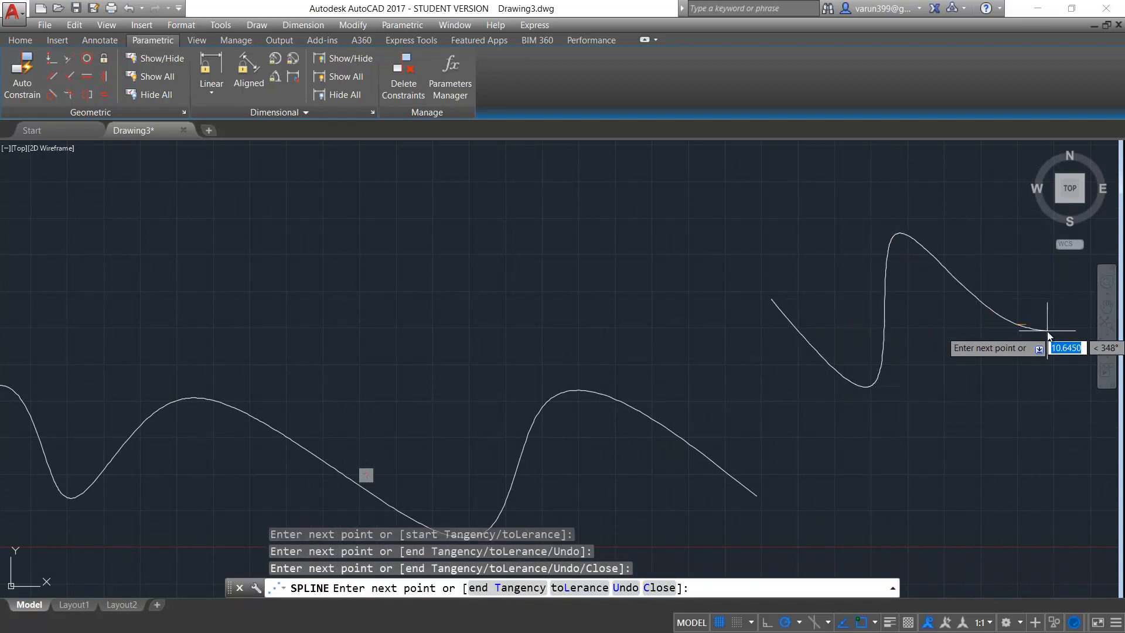
key("Return")
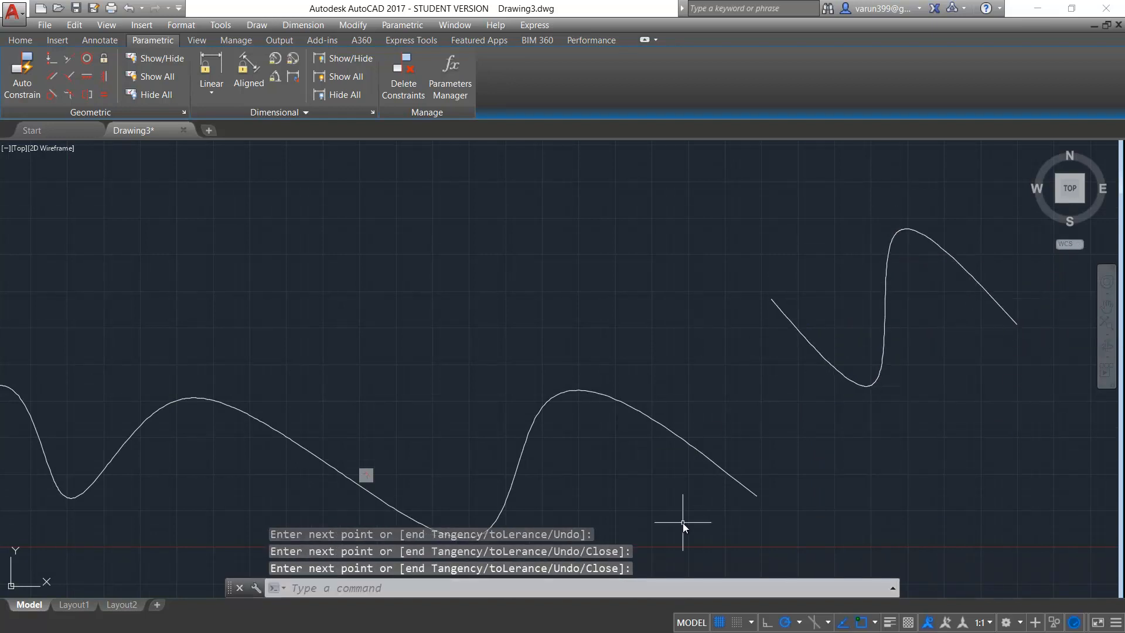
Step: Apply a Smooth constraint with the second spline as first curve and the new spline, picked near its left end, as second
left_click(67, 95)
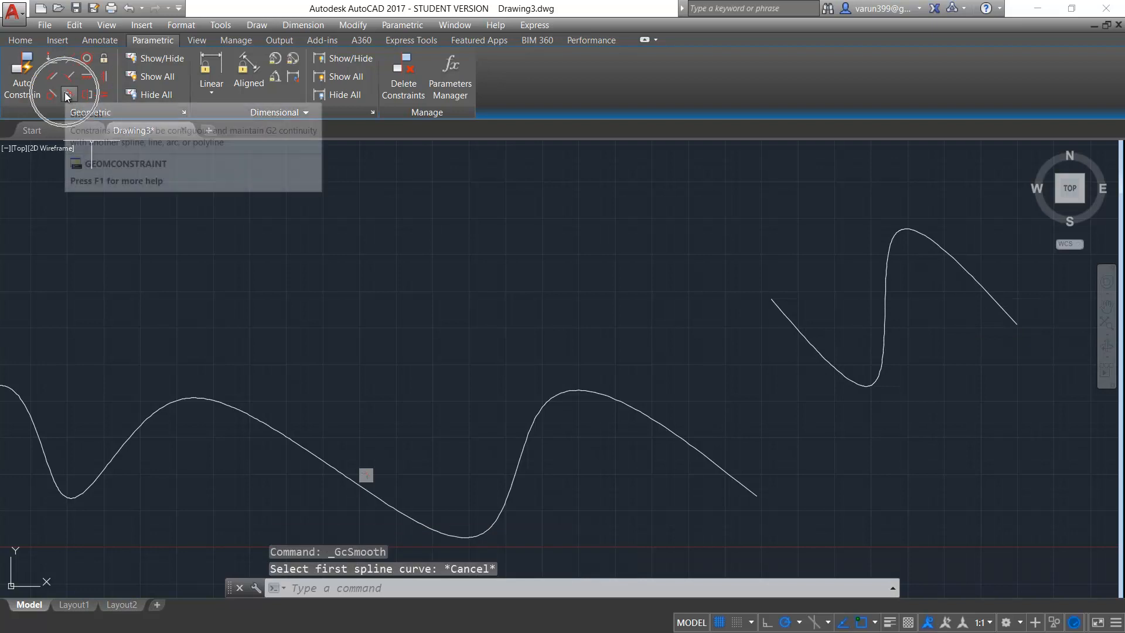
left_click(67, 95)
left_click(635, 433)
left_click(661, 426)
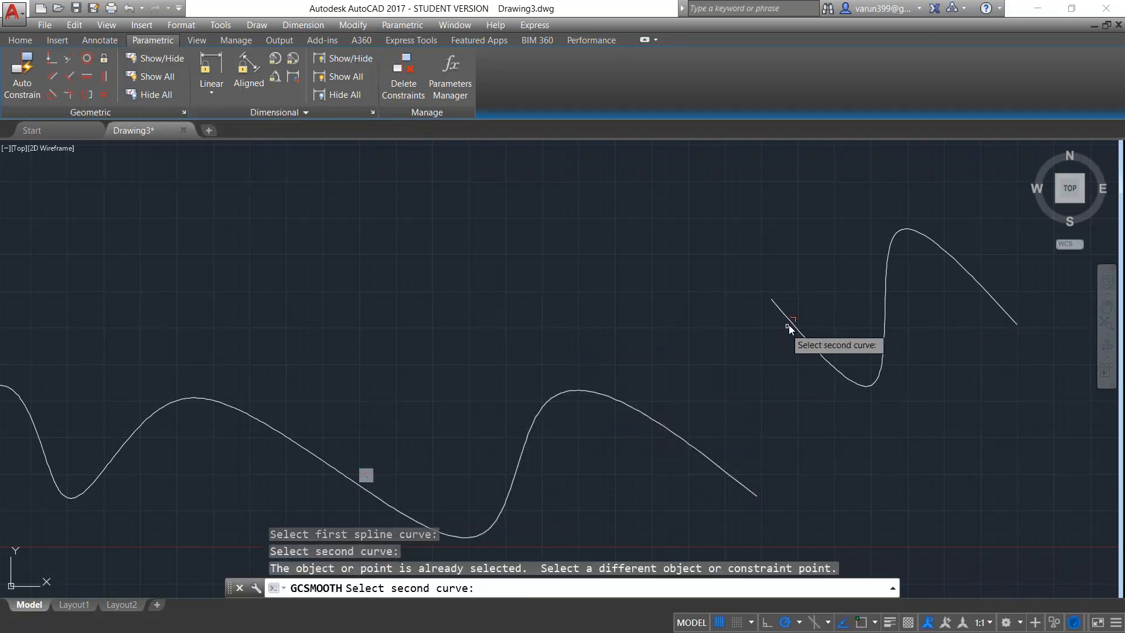
left_click(791, 321)
scroll(647, 420, "down", 2)
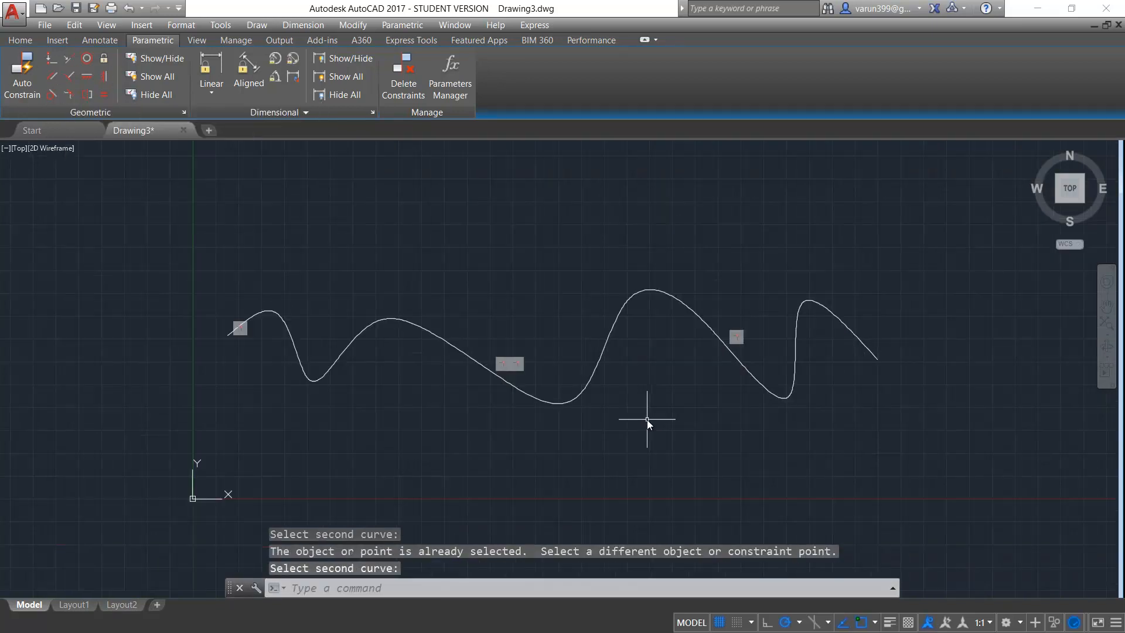
Step: Erase all three joined splines from the drawing
key("Escape")
scroll(444, 276, "down", 3)
left_click(431, 259)
left_click(119, 408)
key("Delete")
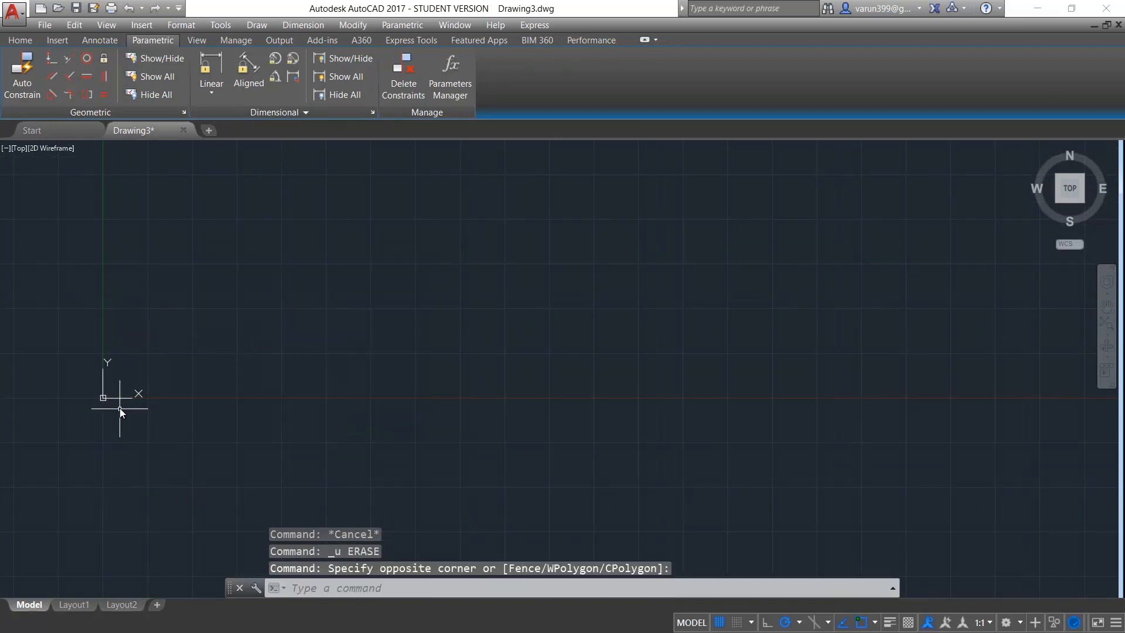
Step: Draw a slanted line rising to the right in the left part of the drawing area
middle_click_drag(300, 404, 167, 470)
key("Escape")
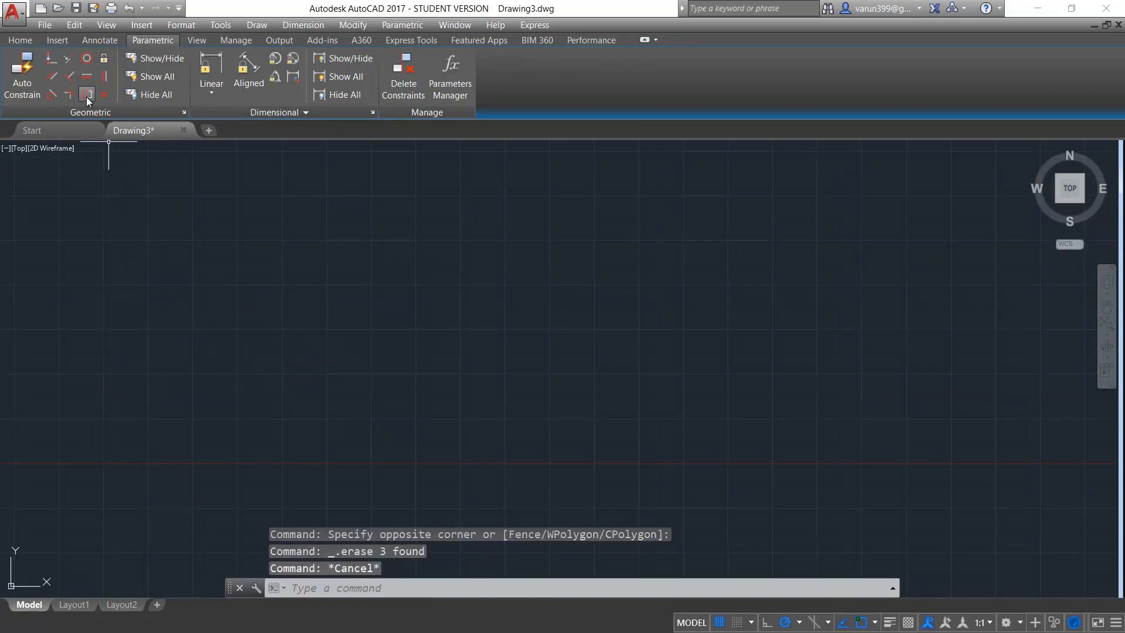
type("l")
key("Return")
left_click(413, 223)
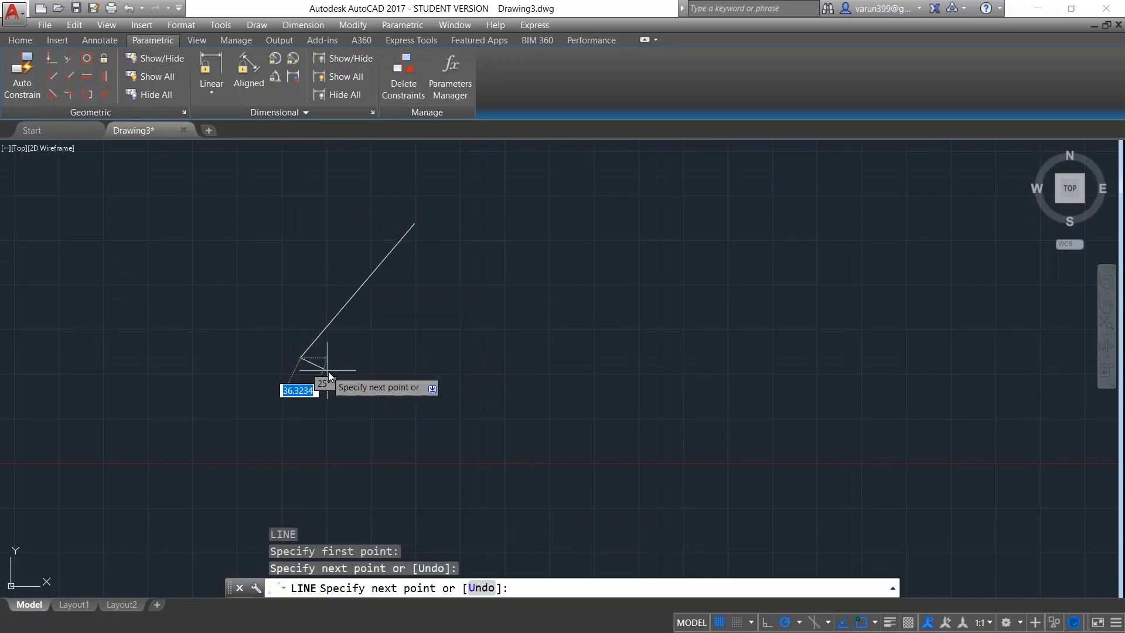
key("Escape")
Step: Draw a long, nearly vertical line to the right of the slanted line as the middle axis
type("l")
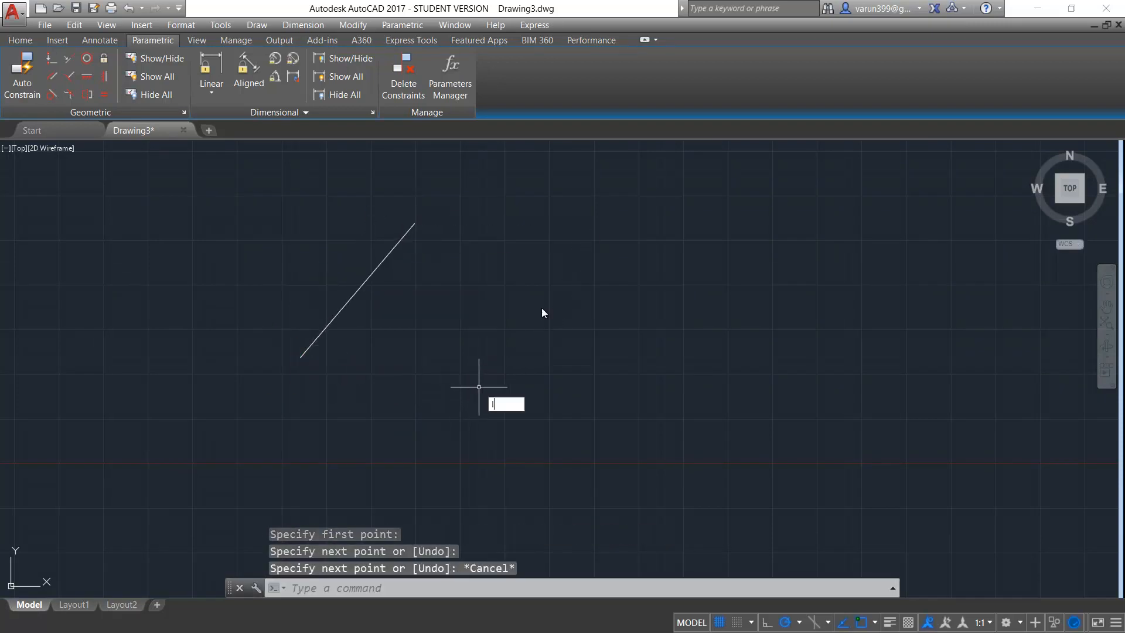
key("Return")
left_click(532, 214)
left_click(554, 523)
key("Escape")
key("Escape")
Step: Draw a shorter line rising slightly to the right on the far side of the long middle line
type("l")
key("Return")
left_click(674, 312)
left_click(799, 286)
key("Escape")
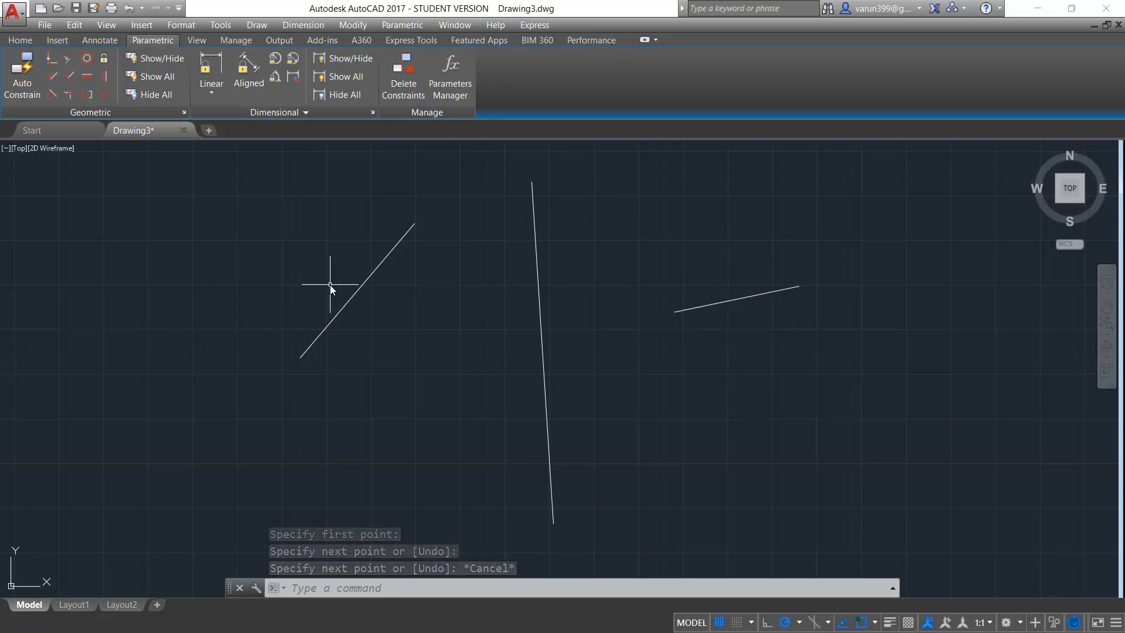
Step: Apply a Symmetric constraint to the left and right lines, using the long middle line as the symmetry line
left_click(91, 97)
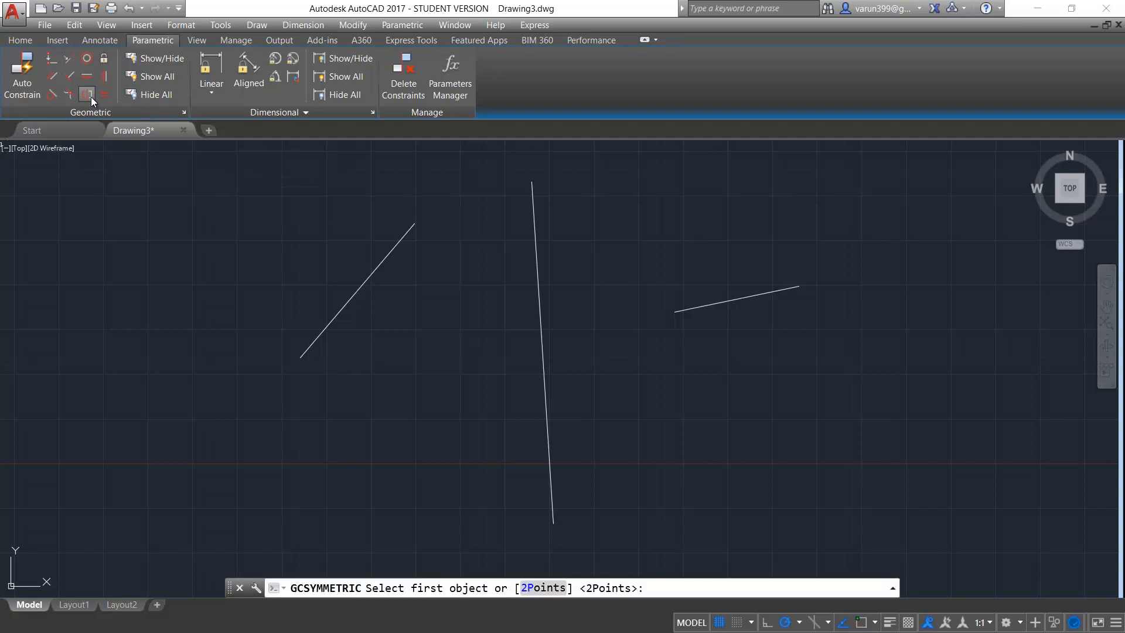
left_click(378, 269)
left_click(730, 301)
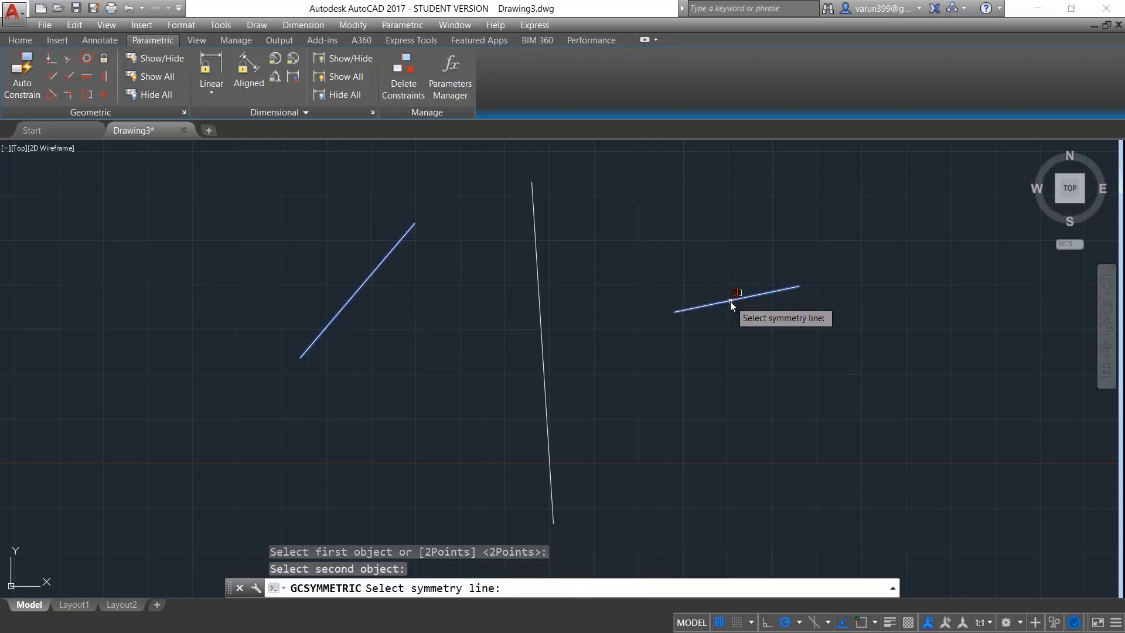
left_click(537, 273)
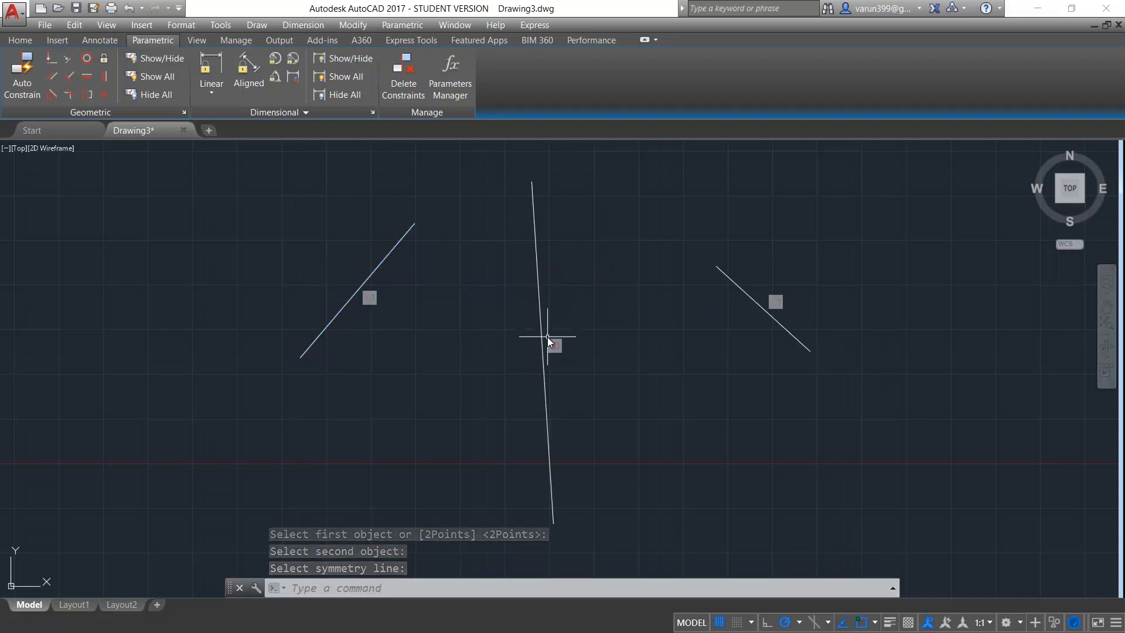
Step: Stretch the left line's upper endpoint down below its other end to test that the right line mirrors it
left_click(411, 229)
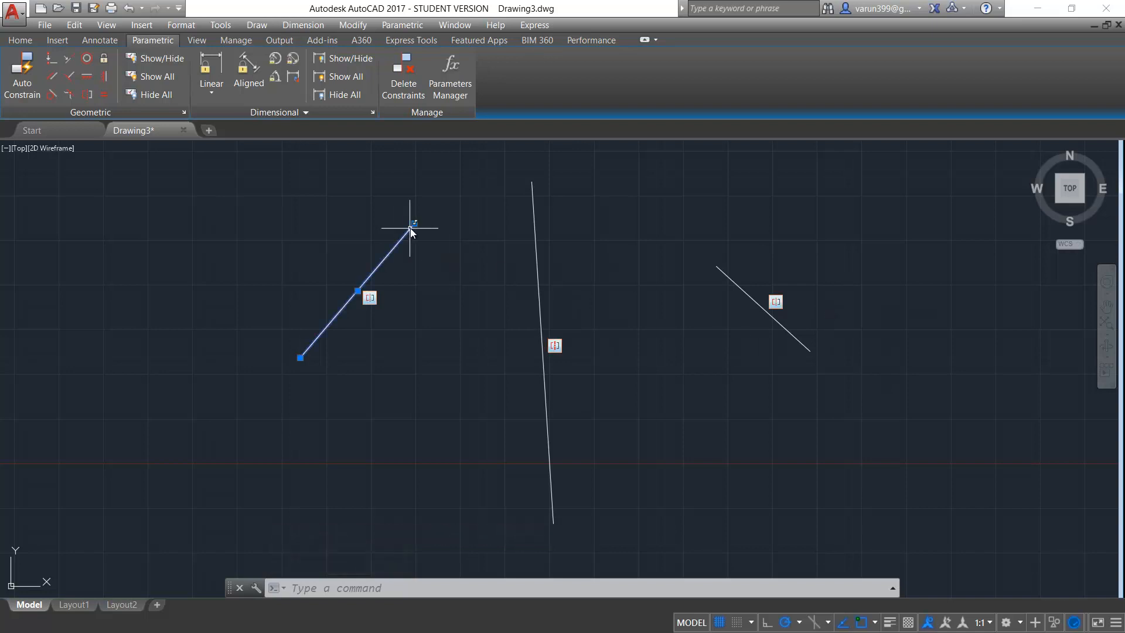
left_click(415, 223)
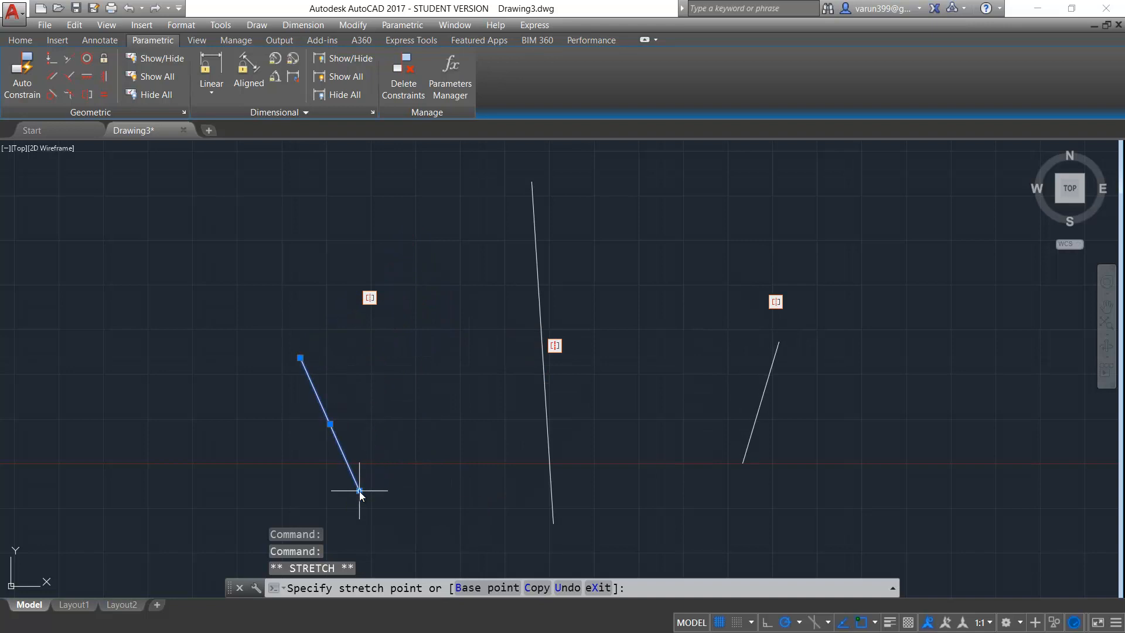
left_click(359, 491)
key("Escape")
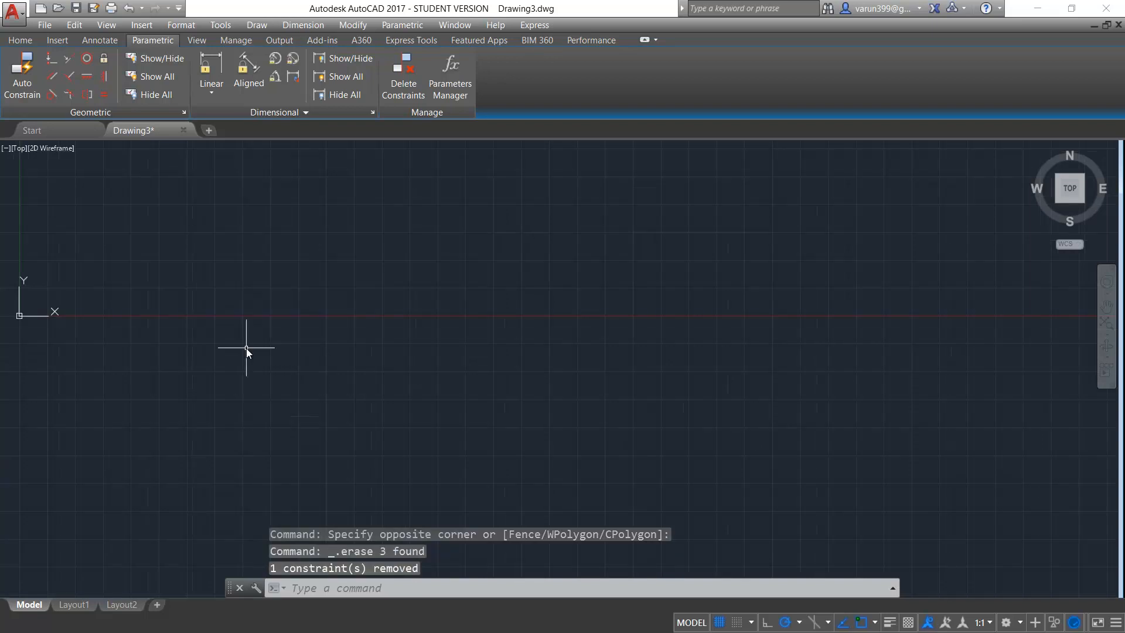
Step: Draw a line about 453 units long, rising to the right at about 38°, in the emptied drawing
mouse_move(389, 311)
middle_mouse_down()
mouse_move(340, 344)
mouse_move(440, 353)
middle_mouse_up()
type("l")
key("Return")
left_click(354, 318)
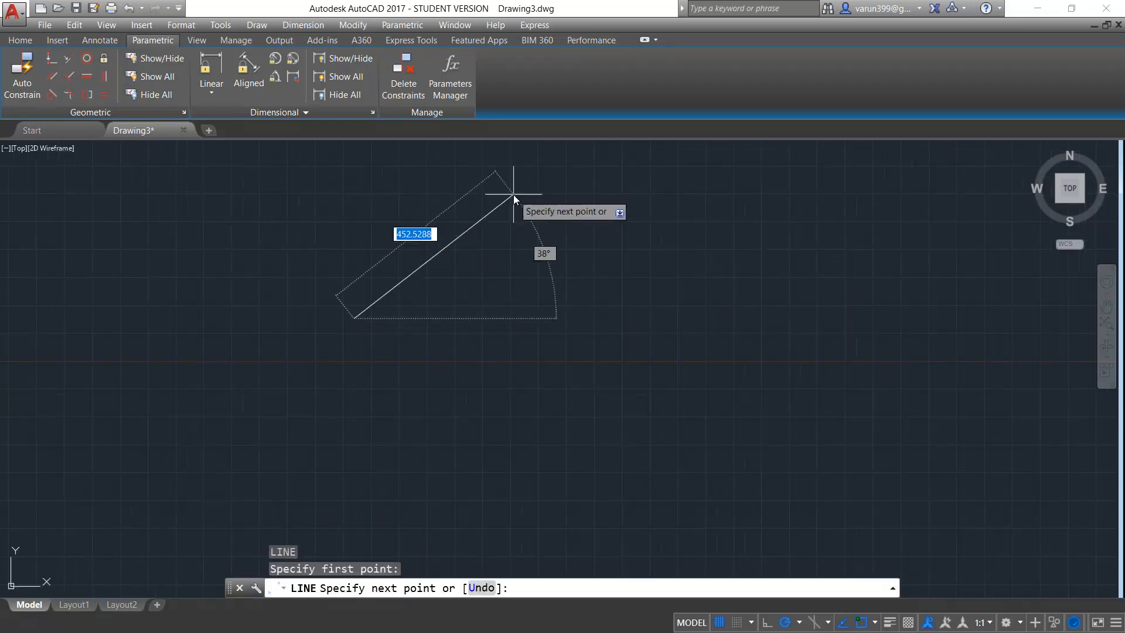
left_click(514, 194)
key("Escape")
Step: Draw a second, shorter line rising to the right, on the right side of the first line
type("l")
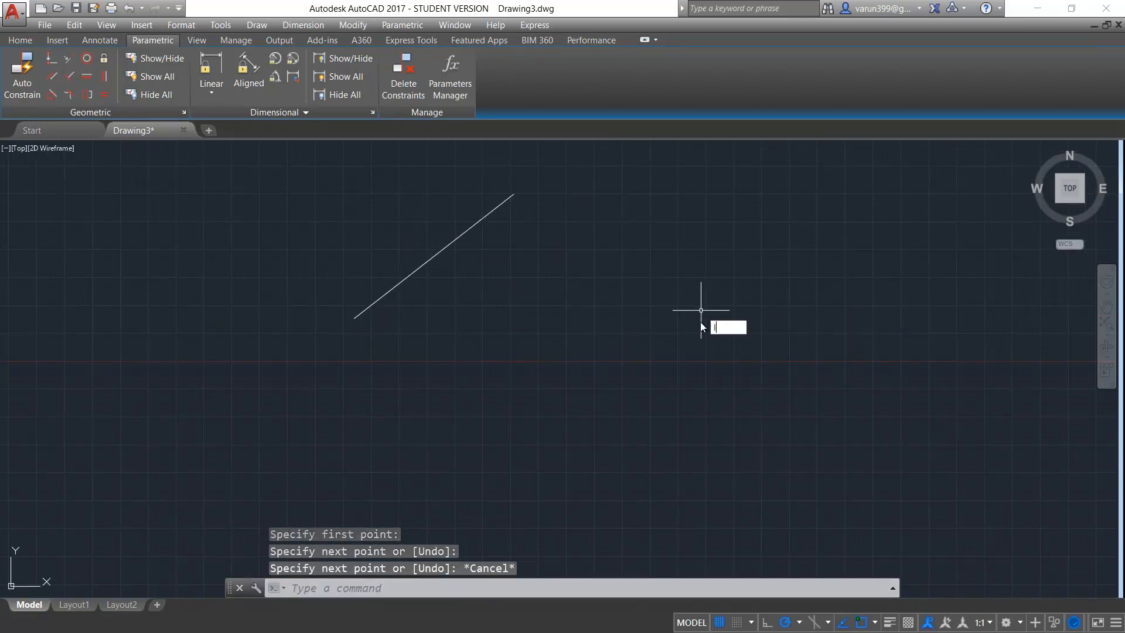
key("Return")
left_click(691, 342)
left_click(761, 297)
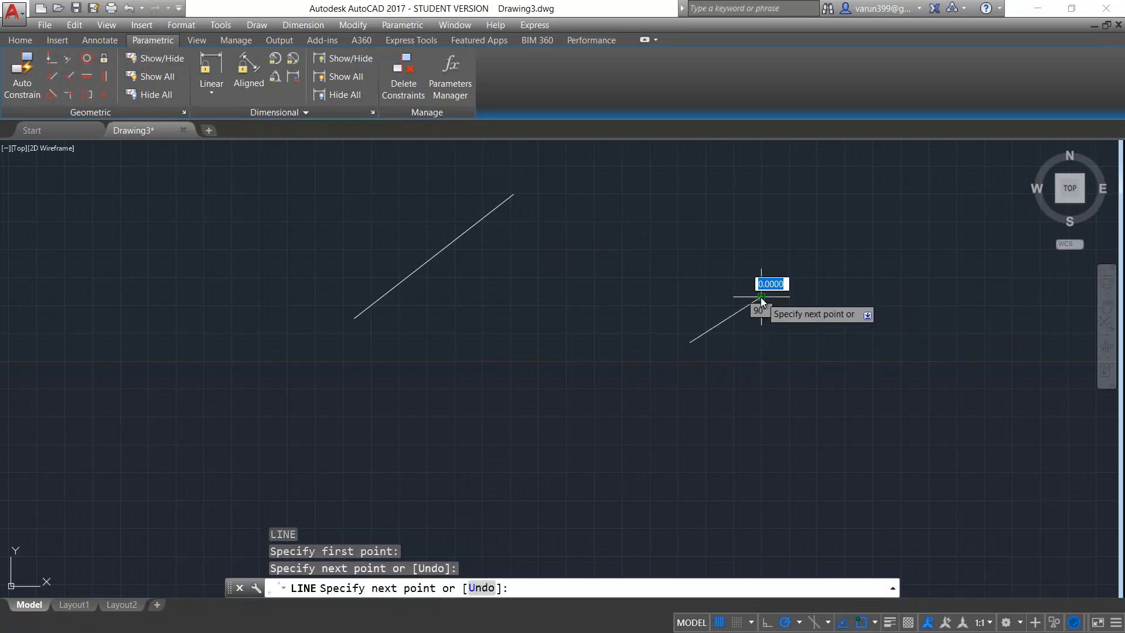
key("Escape")
middle_click_drag(726, 355, 558, 407)
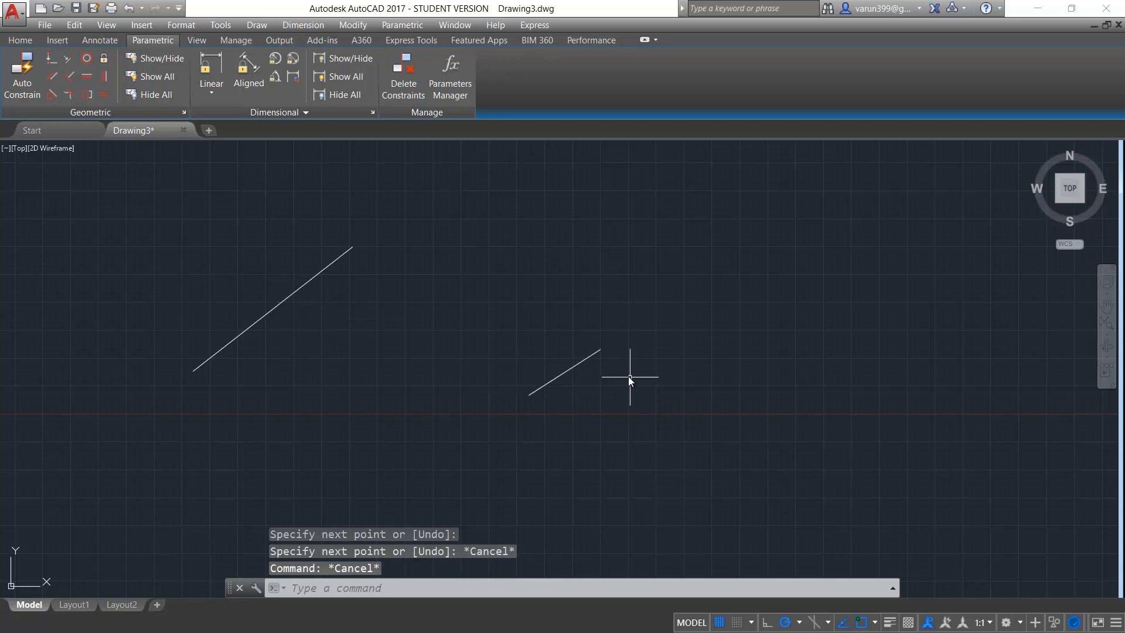
Step: Apply an Equal constraint with the short right line as reference and the long left line as the second object
left_click(108, 96)
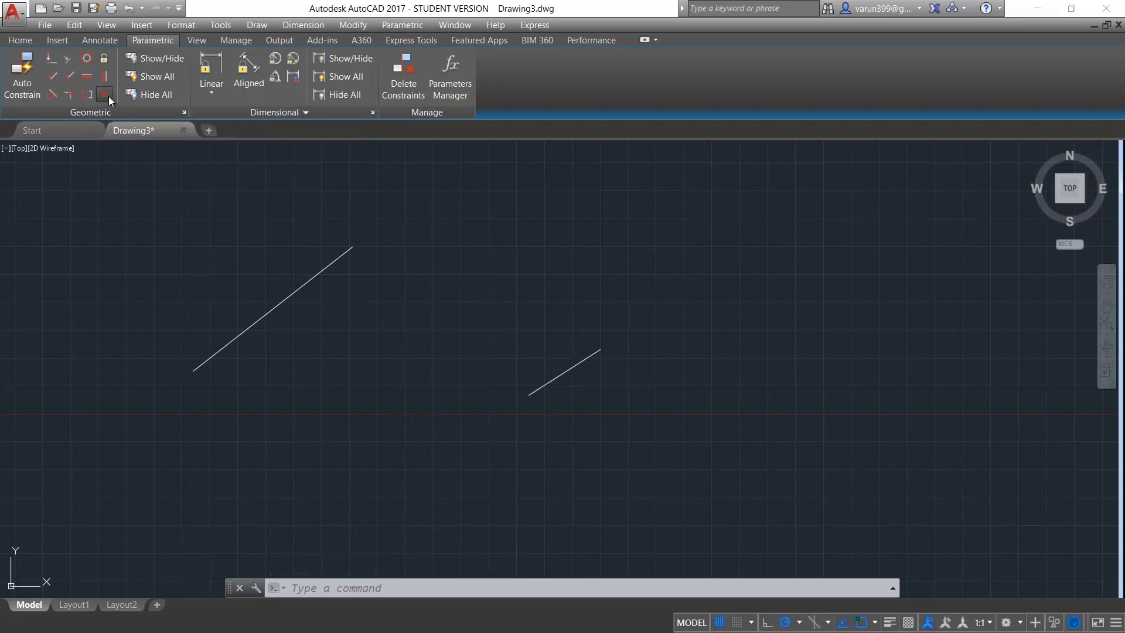
left_click(577, 366)
left_click(297, 289)
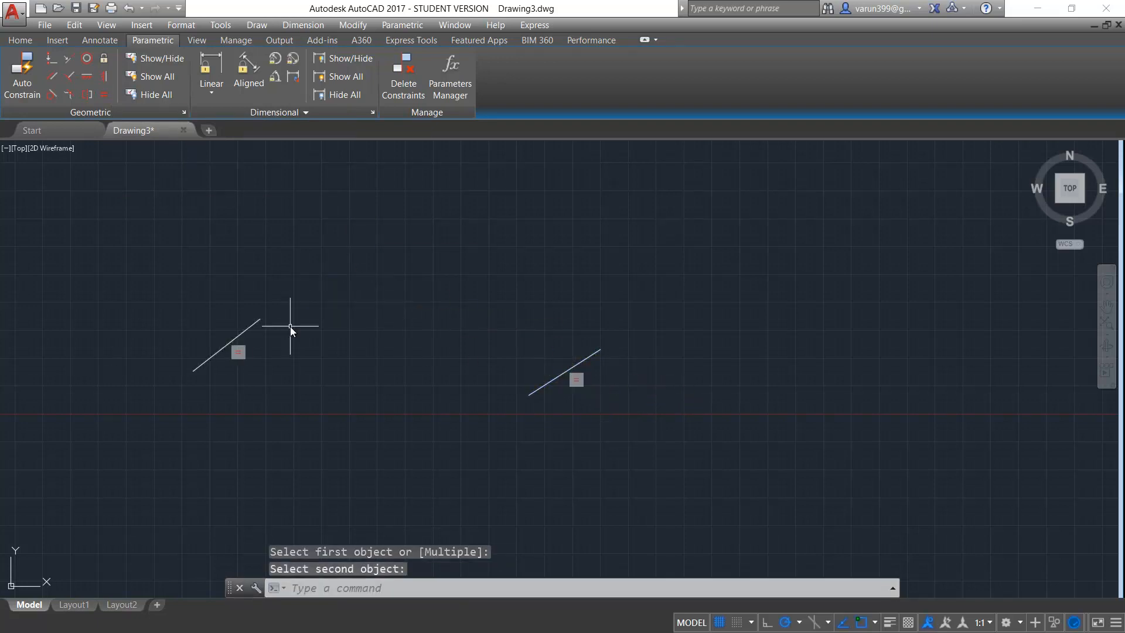
Step: Stretch the right line's upper endpoint up and to the right to test that the left line matches its length
left_click(594, 352)
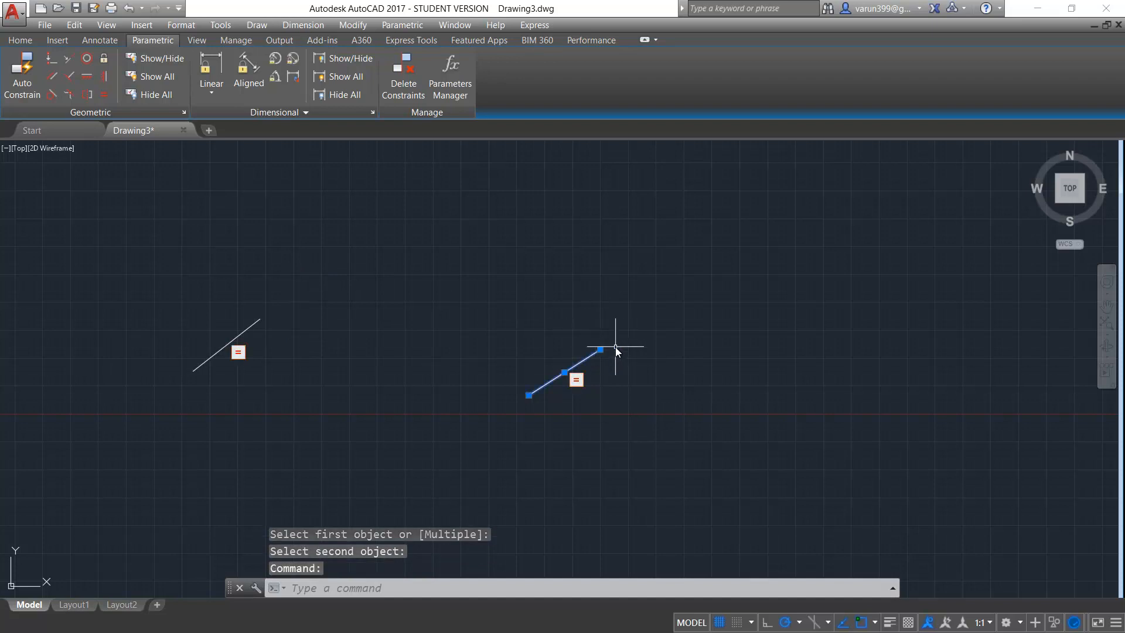
left_click(600, 349)
left_click(737, 284)
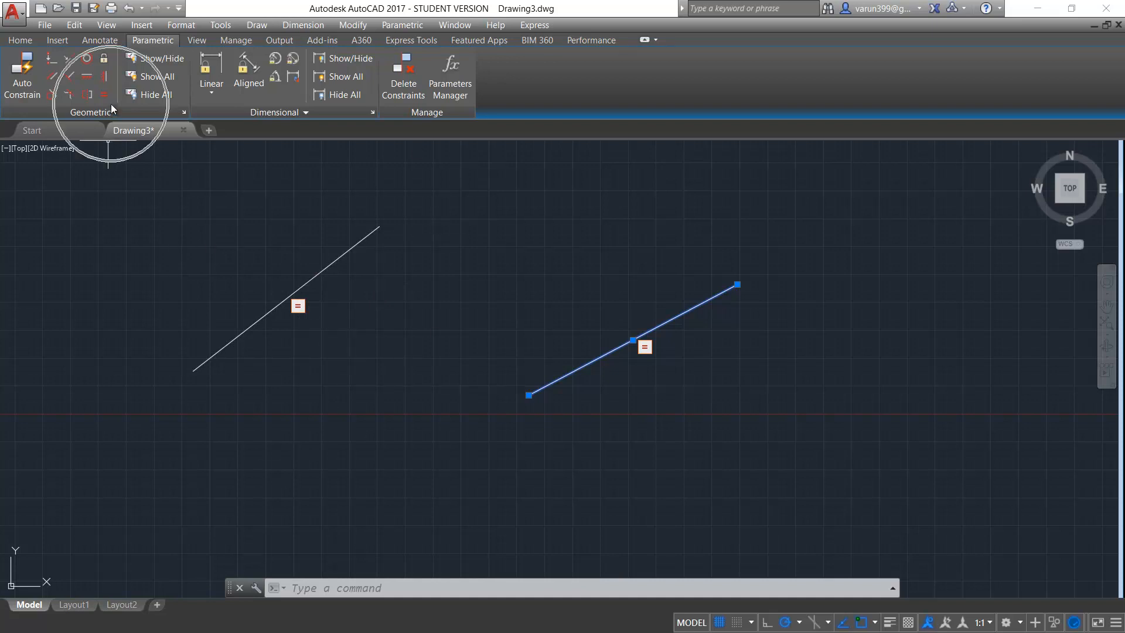
key("ctrl+z")
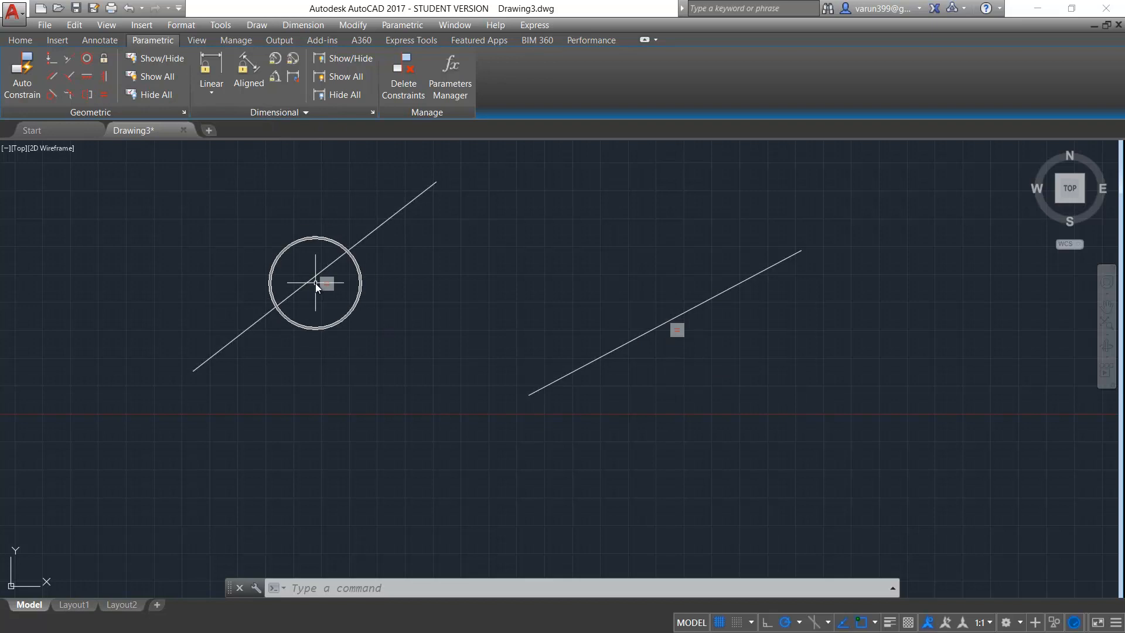
Step: Hide all geometric constraint markers and stretch the right line's upper endpoint further to test the hidden constraint
left_click(139, 96)
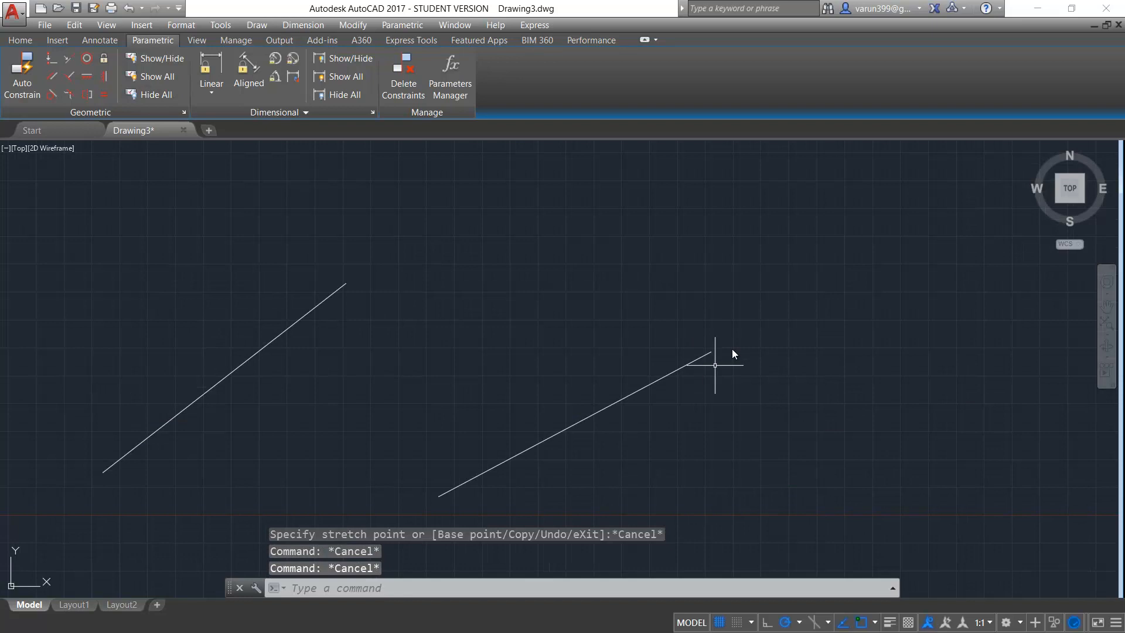
left_click(743, 327)
left_click(672, 386)
left_click(711, 352)
left_click(777, 303)
key("Escape")
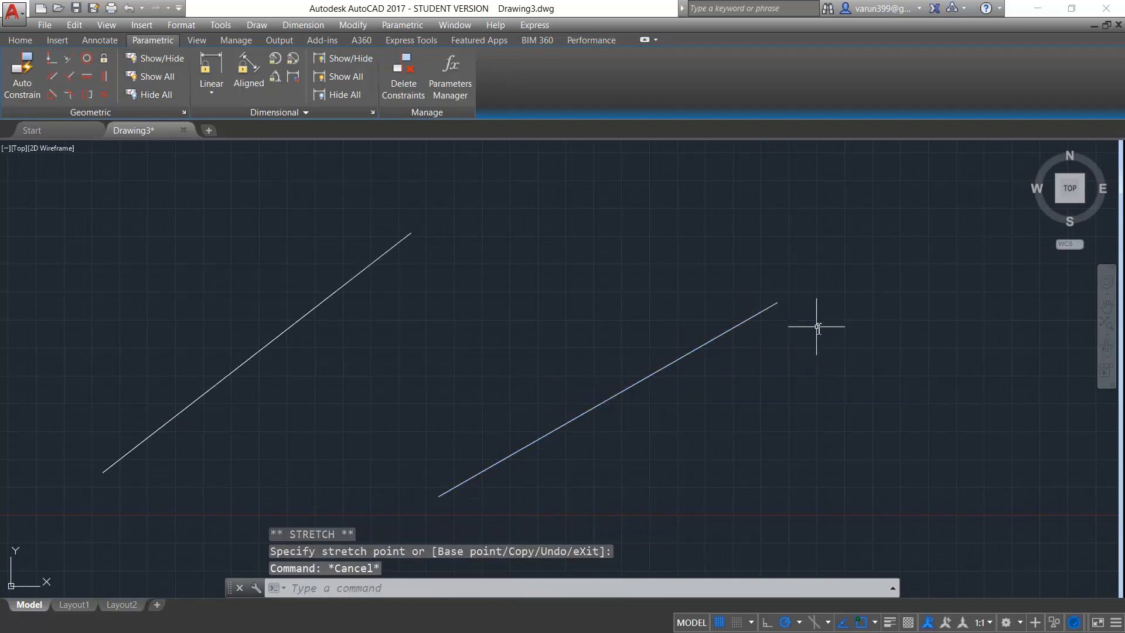
Step: Show all geometric constraint markers again and delete the constraints from both lines
left_click(143, 77)
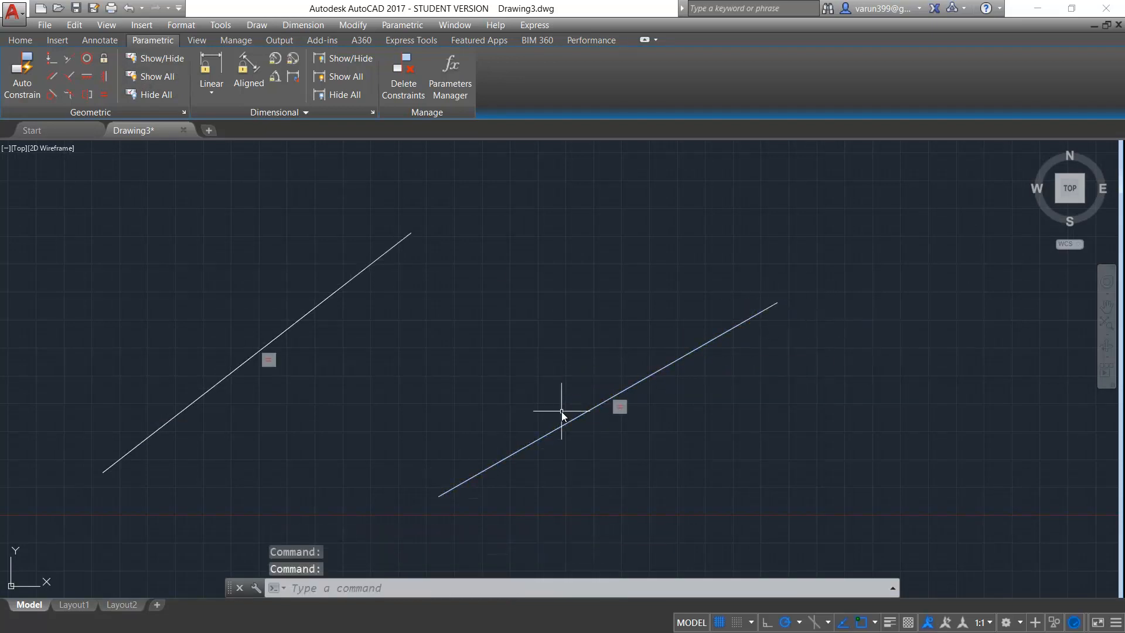
left_click(407, 90)
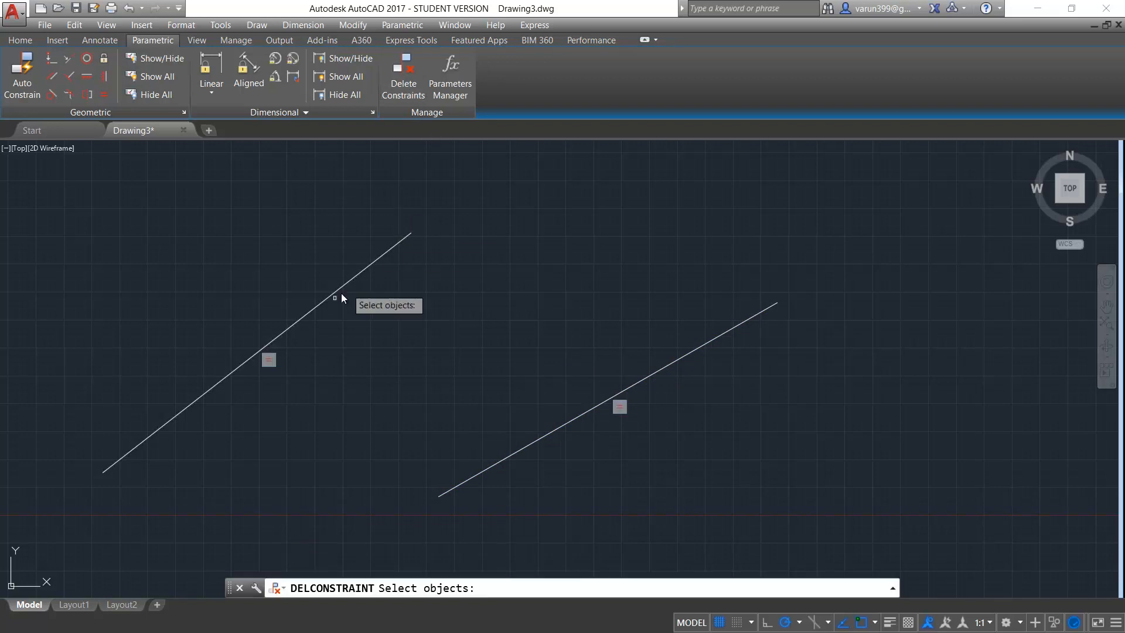
left_click(271, 343)
left_click(523, 449)
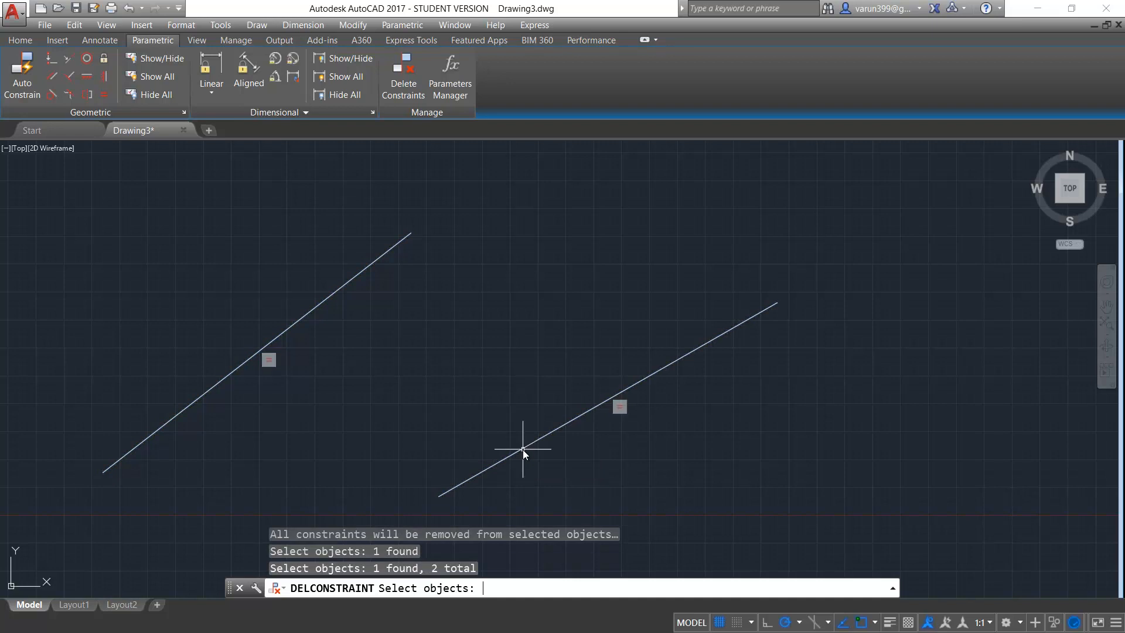
key("Return")
Step: Stretch the right line's upper endpoint outward to test that the left line no longer follows
left_click(775, 304)
left_click(777, 303)
left_click(859, 248)
key("Escape")
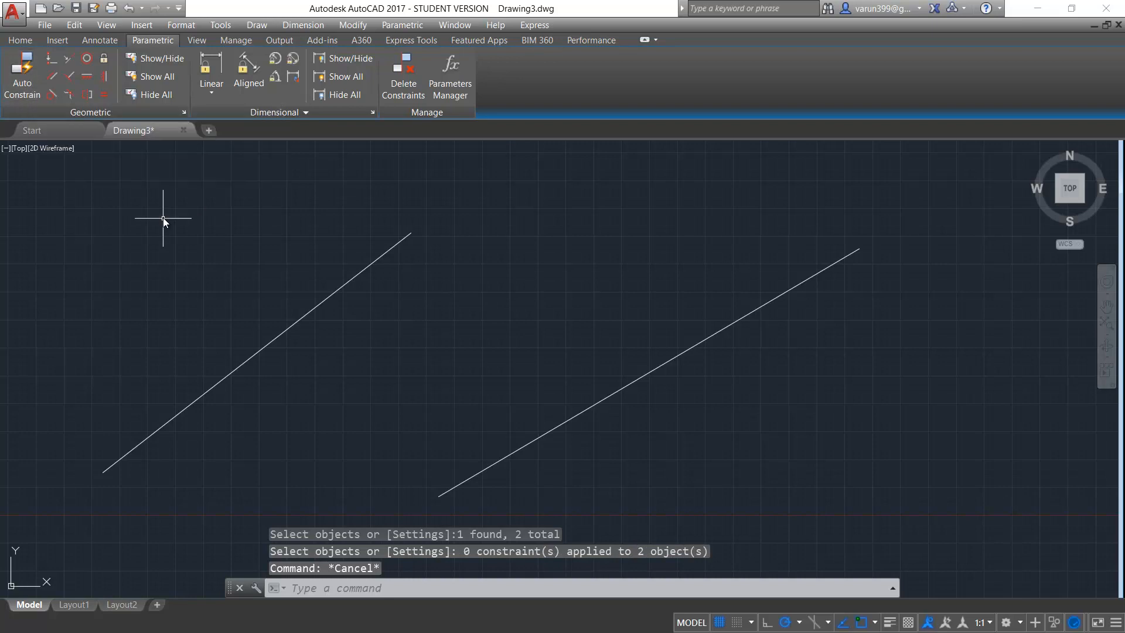
Step: Draw a rectangle to the right of the two lines
scroll(163, 219, "down", 6)
key("Return")
left_click(409, 251)
left_click(637, 379)
key("Escape")
Step: Apply Auto Constrain to the rectangle
left_click(19, 71)
mouse_move(638, 207)
left_mouse_down()
mouse_move(512, 379)
mouse_move(350, 321)
mouse_move(357, 238)
left_mouse_up()
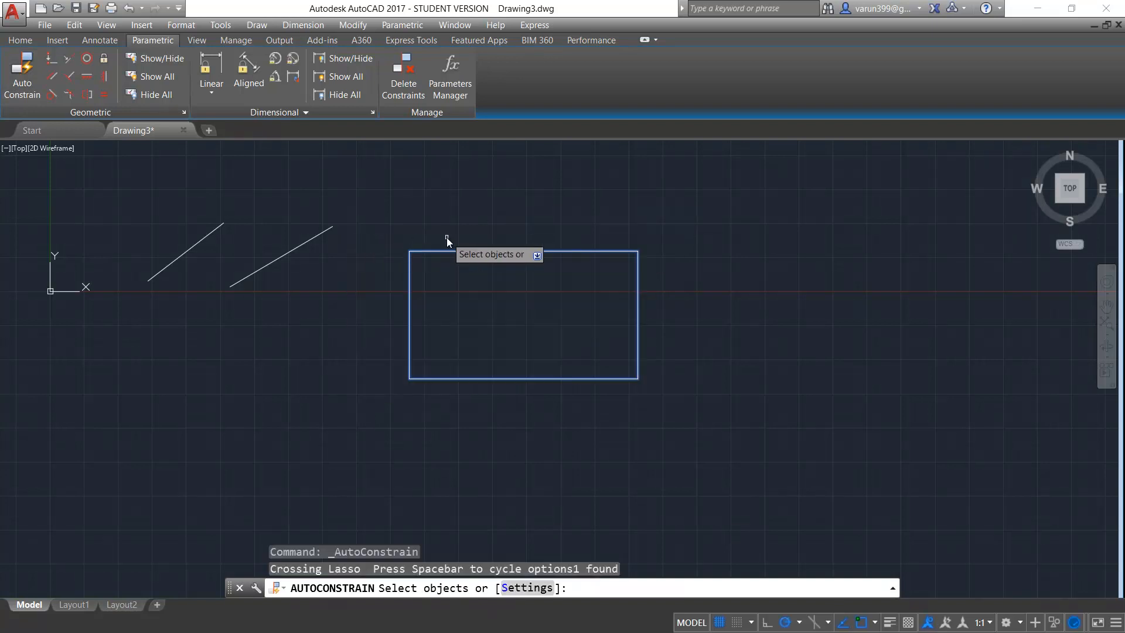
key("Return")
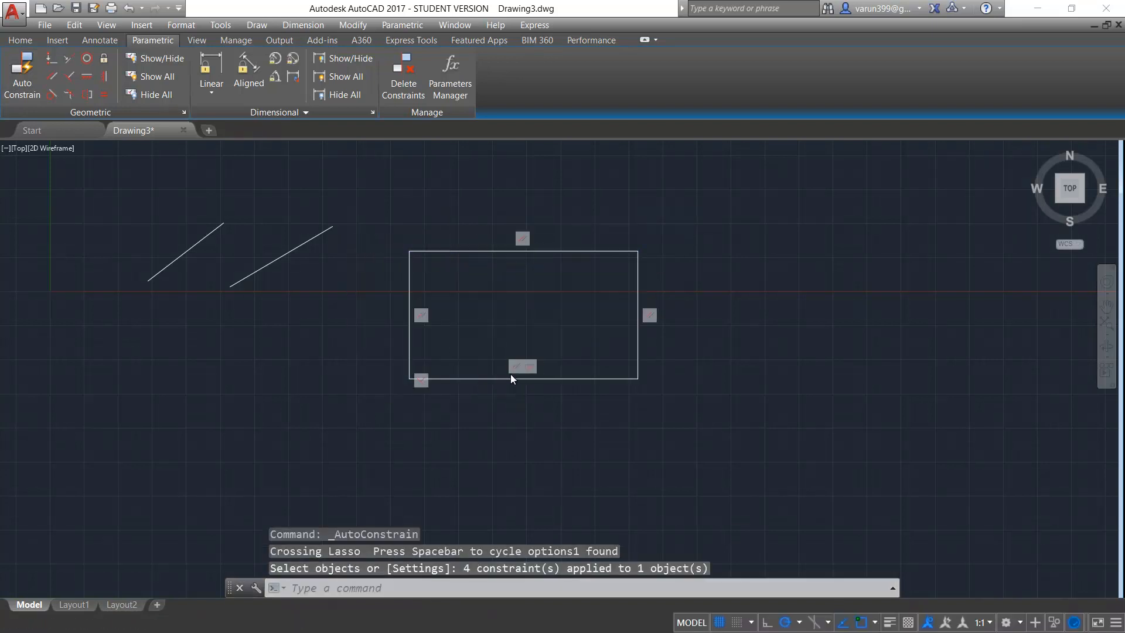
scroll(512, 374, "up", 2)
middle_click_drag(529, 386, 504, 442)
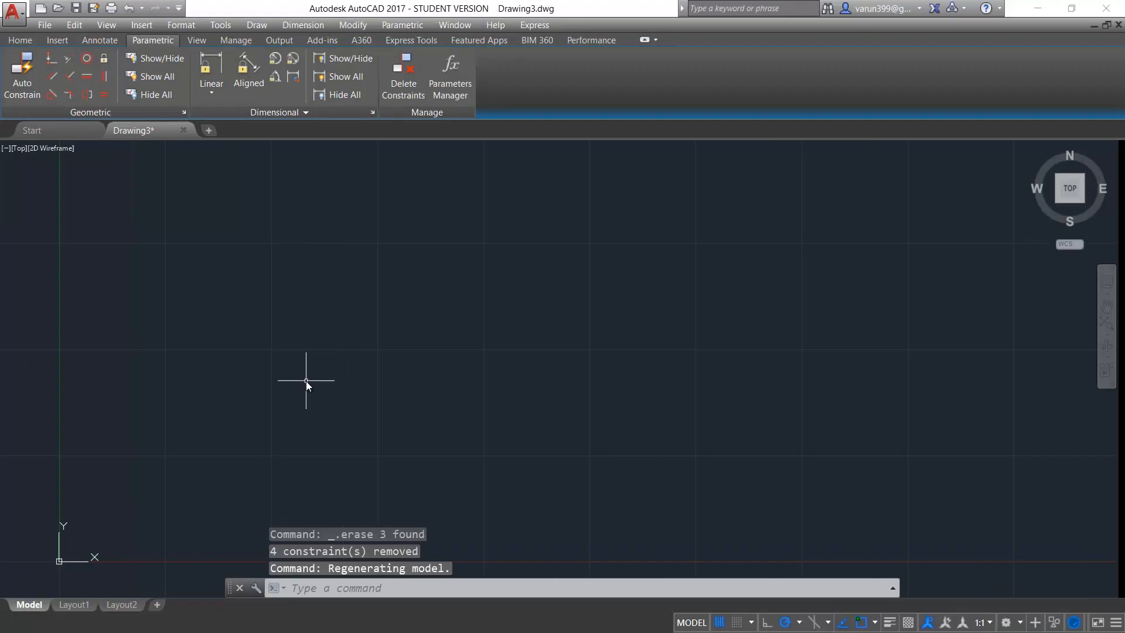
Step: Draw a rectangle about 4116 units wide in the emptied drawing
type("rec")
key("Return")
left_click(372, 233)
left_click(652, 376)
key("Escape")
key("Escape")
middle_click_drag(666, 375, 515, 419)
Step: Draw a slanted line rising to the right, on the right side of the rectangle
type("l")
key("Return")
left_click(704, 403)
left_click(922, 277)
key("Escape")
key("Escape")
key("Escape")
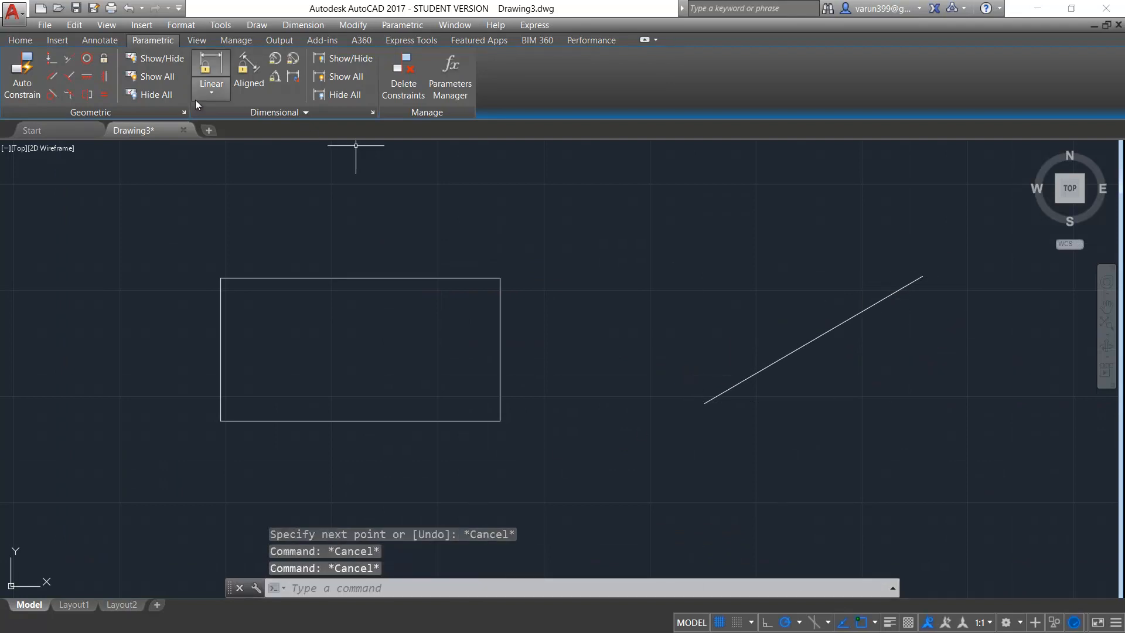
Step: Add a linear dimensional constraint across the rectangle's top edge, placed above it, keeping its measured length
left_click(215, 65)
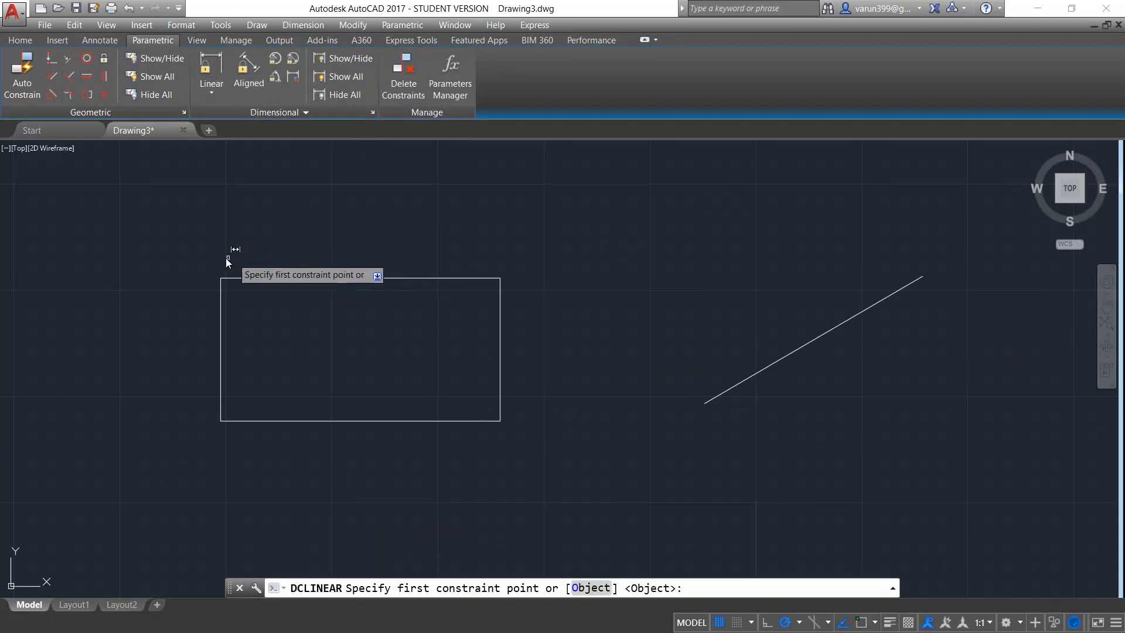
left_click(222, 277)
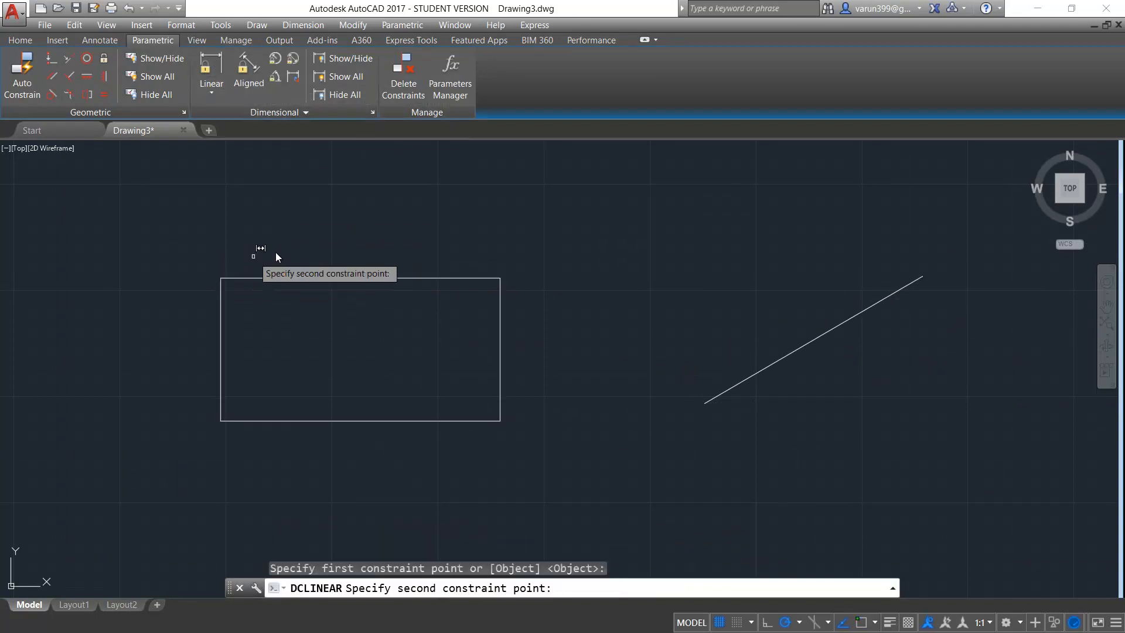
left_click(499, 278)
left_click(502, 229)
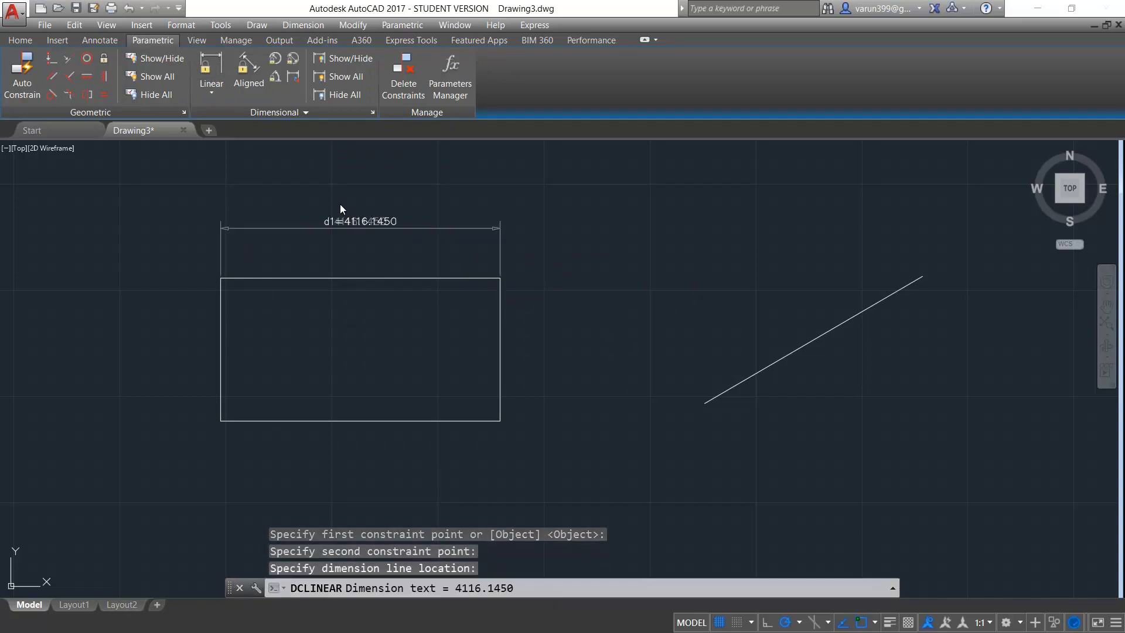
key("Return")
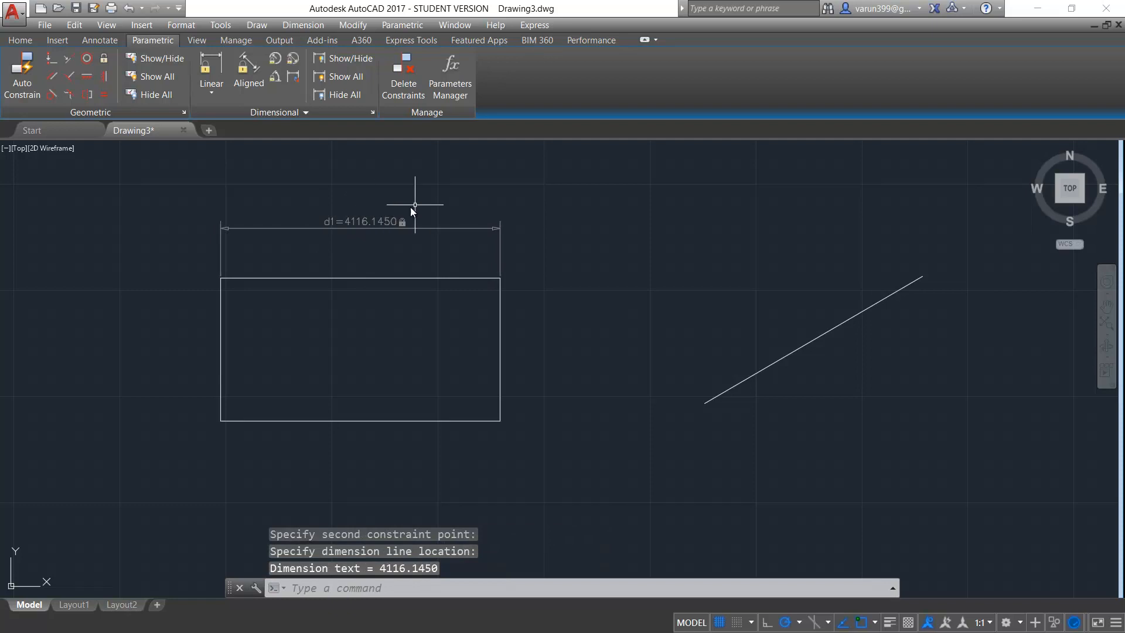
Step: Set the dimensional constraint on the rectangle's top edge to 5000
double_click(359, 223)
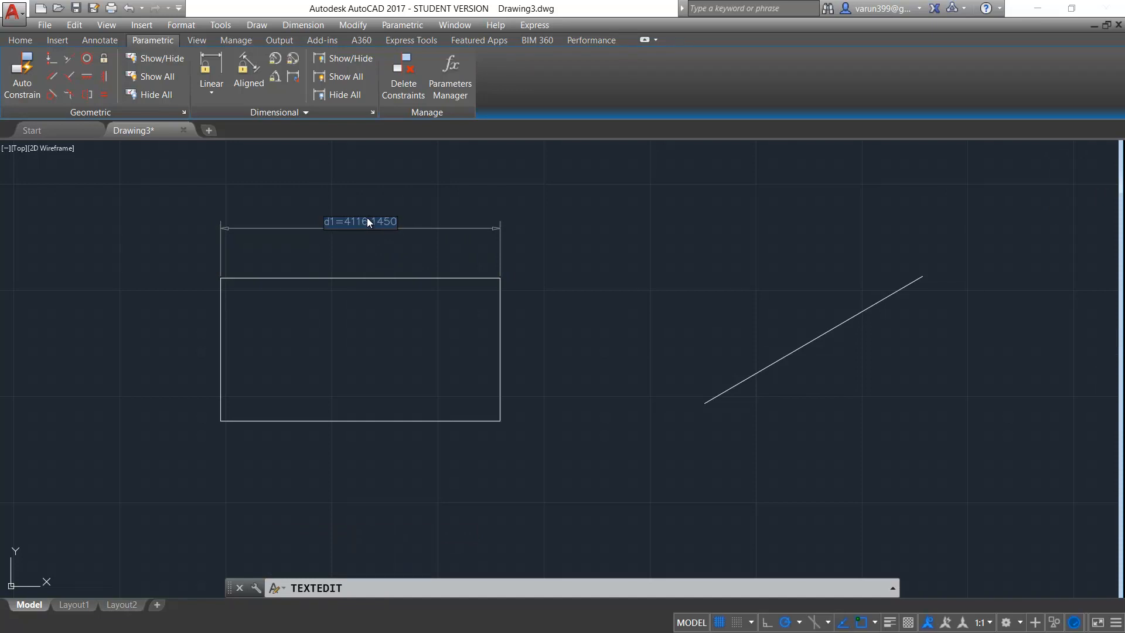
type("5000")
key("Return")
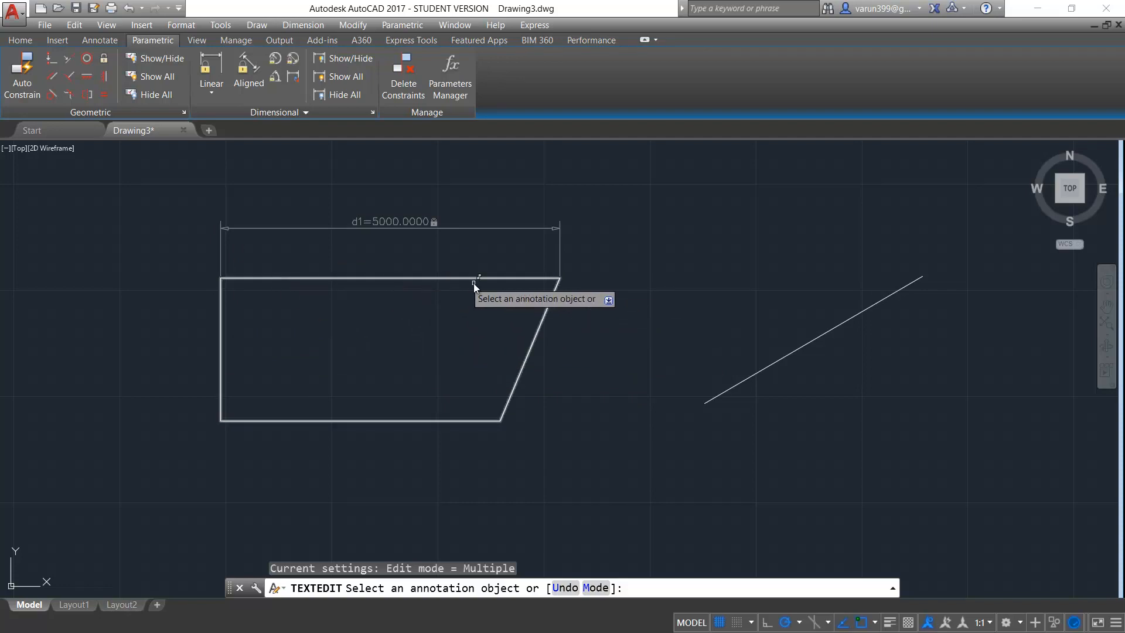
key("Escape")
Step: Draw a larger rectangle about 8858 units wide below the existing shapes
scroll(458, 447, "down", 5)
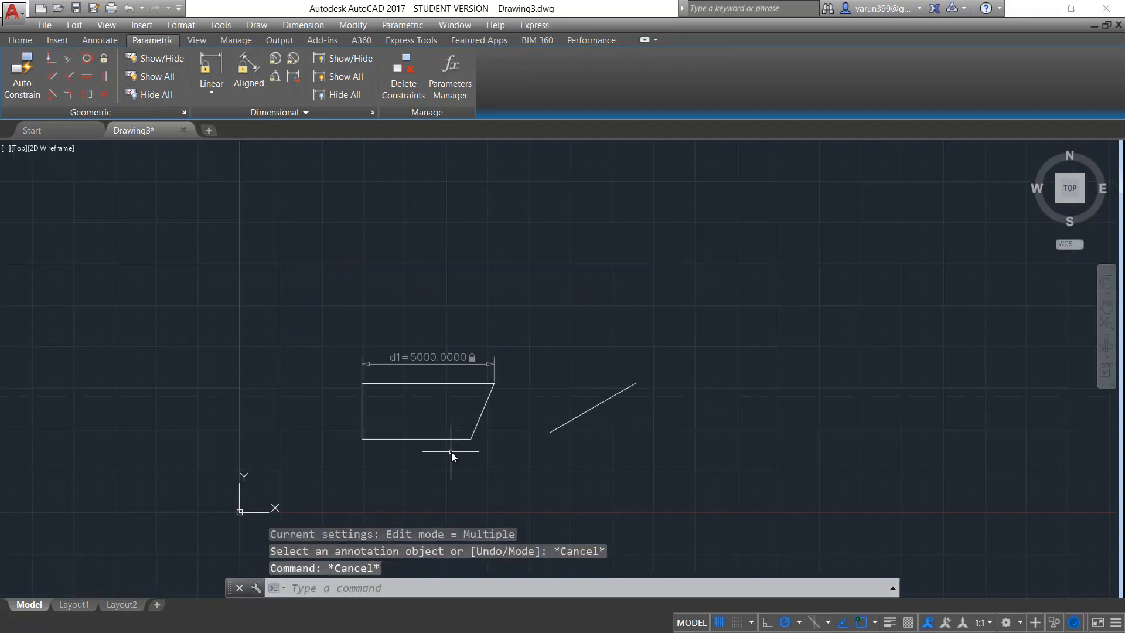
middle_click_drag(452, 452, 428, 332)
type("rec")
key("Return")
left_click(430, 399)
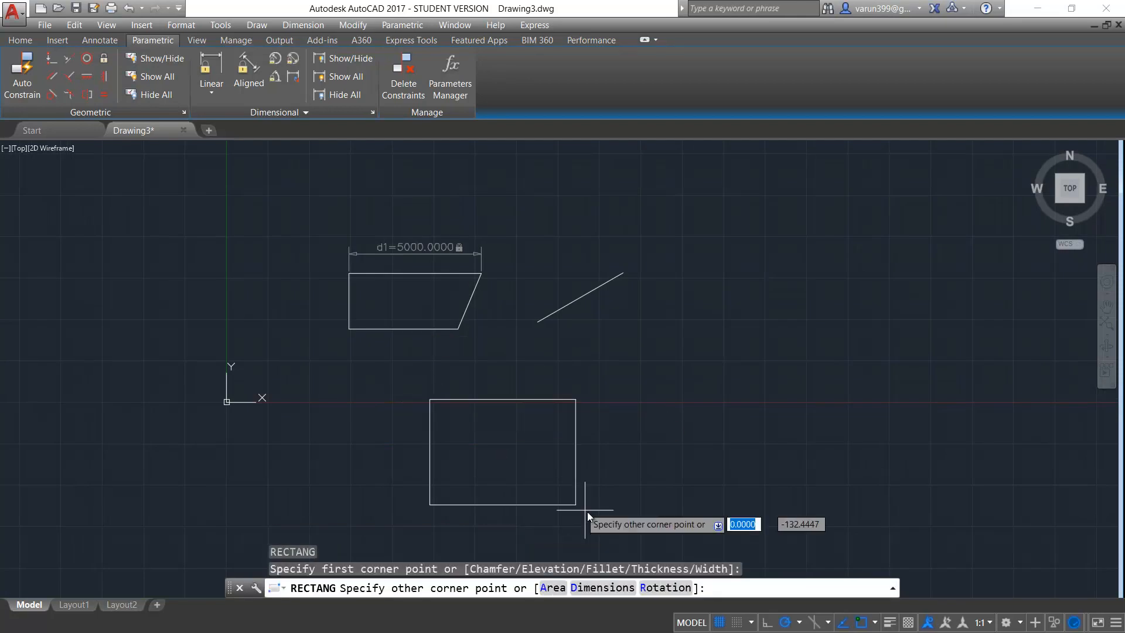
left_click(664, 531)
key("Escape")
key("Escape")
Step: Apply Auto Constrain to the new lower rectangle
left_click(22, 73)
left_click(386, 387)
left_click(762, 563)
key("Return")
middle_click_drag(595, 459, 484, 375)
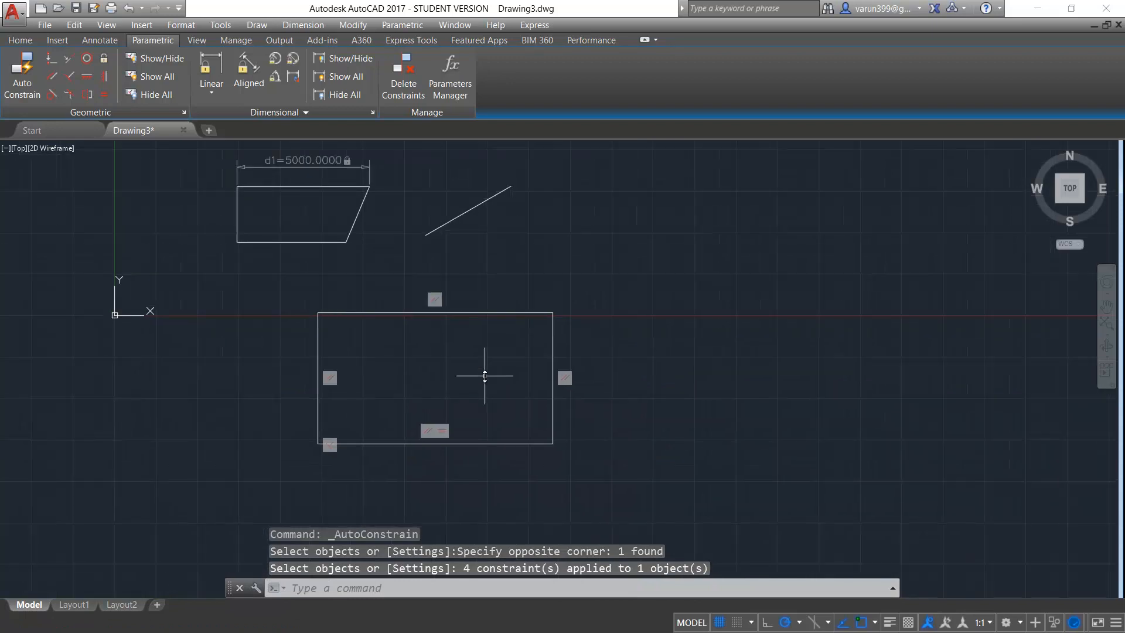
Step: Add a linear dimensional constraint of 5000 above the lower rectangle's top edge
left_click(212, 69)
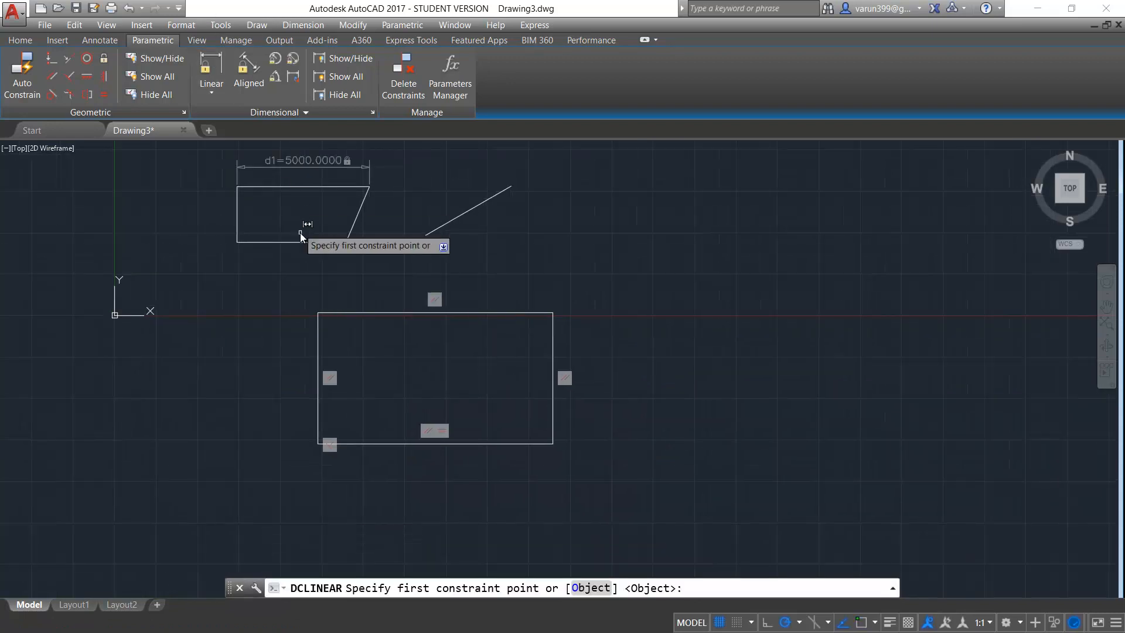
left_click(322, 312)
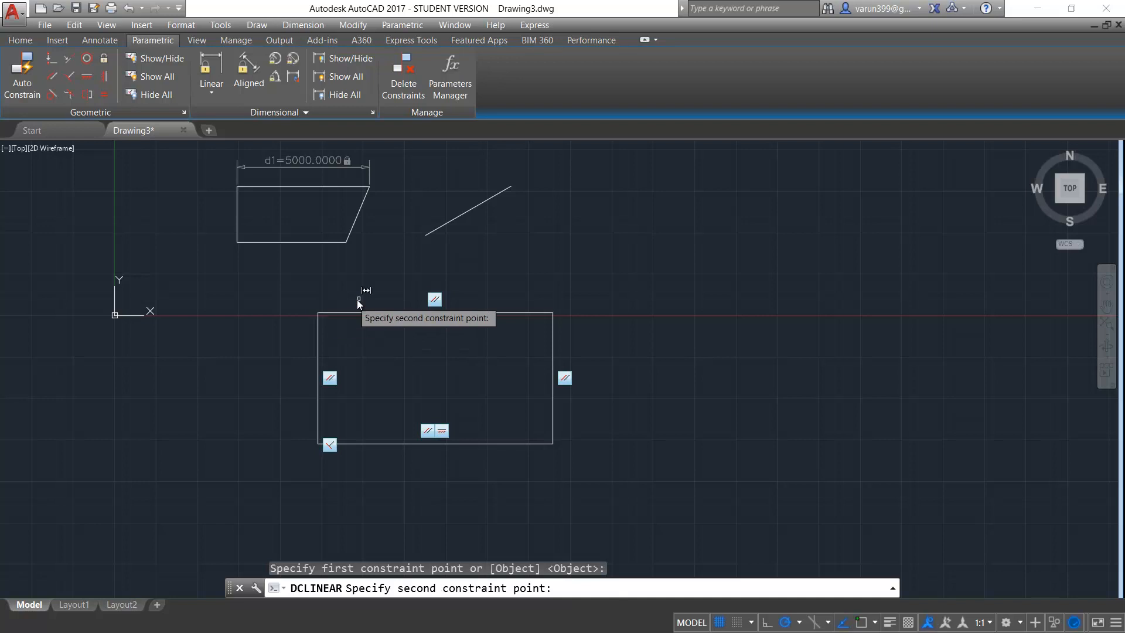
left_click(525, 314)
left_click(414, 267)
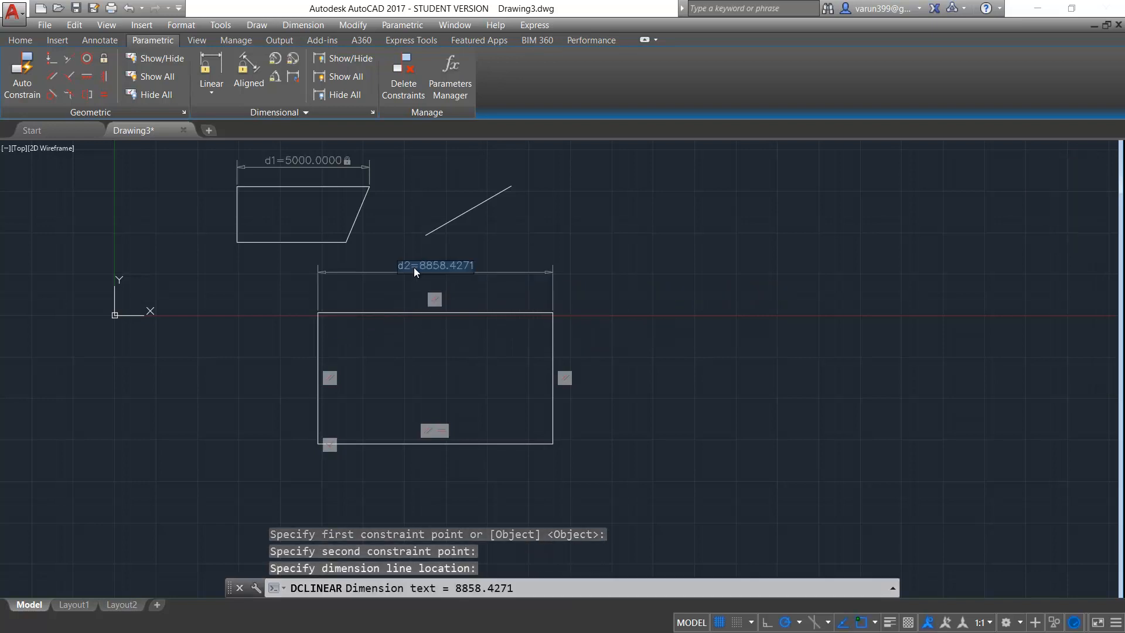
triple_click(456, 264)
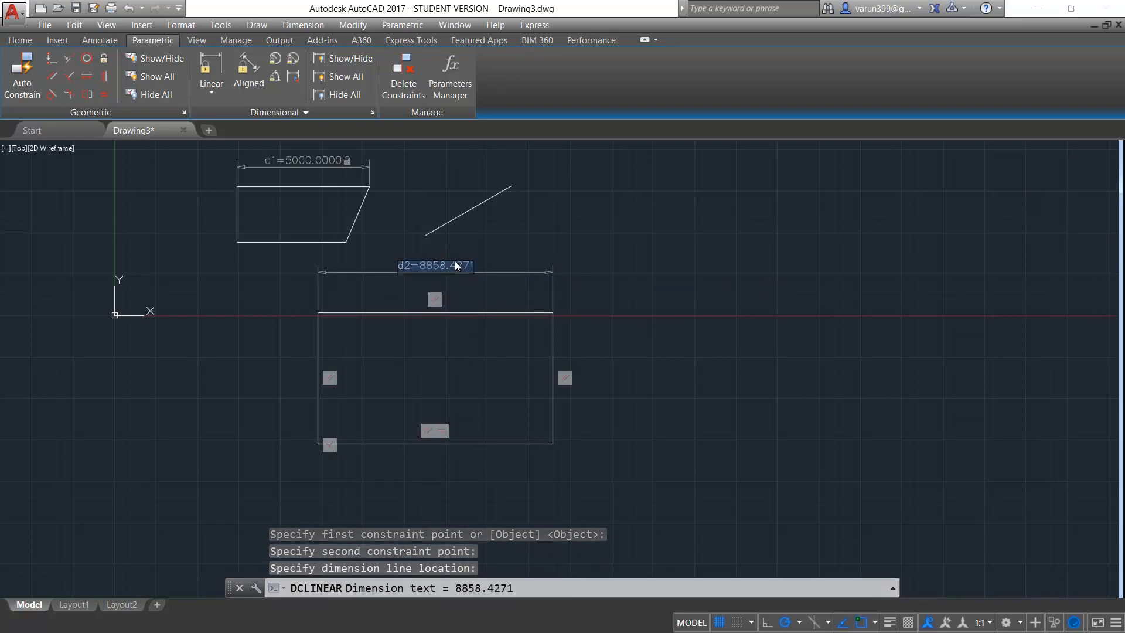
type("5000")
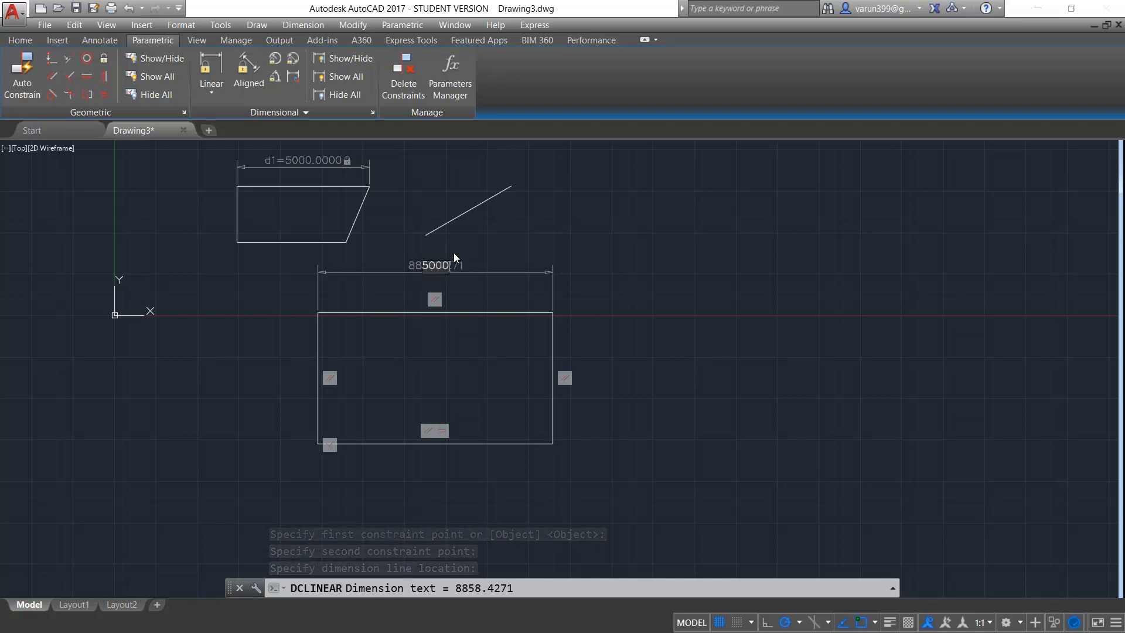
key("Return")
mouse_move(502, 348)
middle_mouse_down()
mouse_move(572, 365)
mouse_move(606, 354)
middle_mouse_up()
scroll(515, 347, "up", 2)
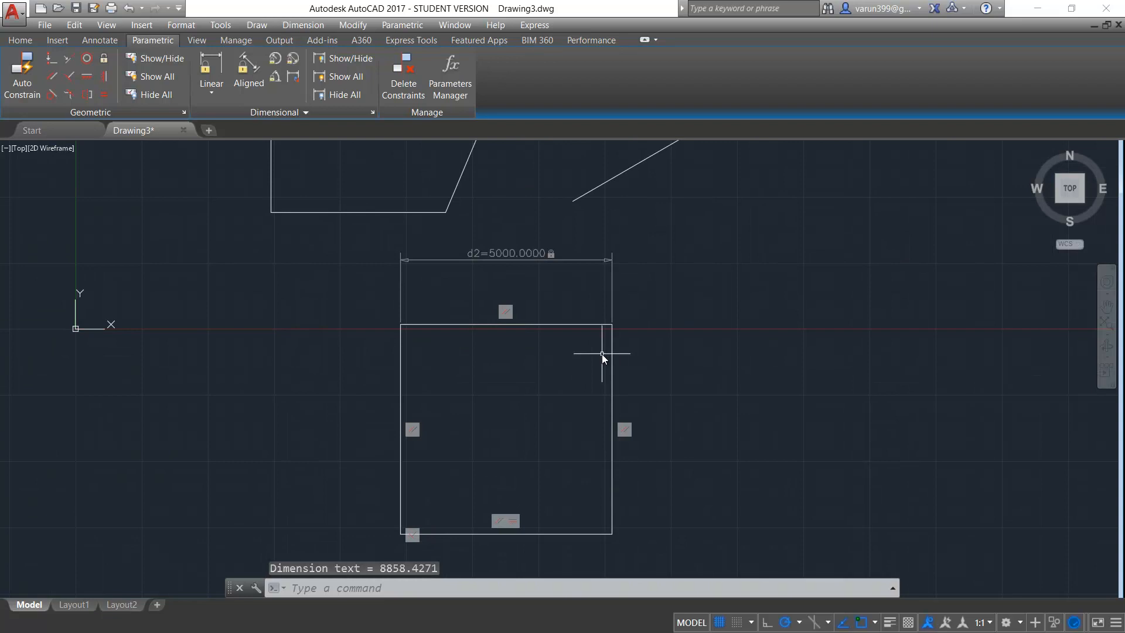
scroll(602, 354, "down", 2)
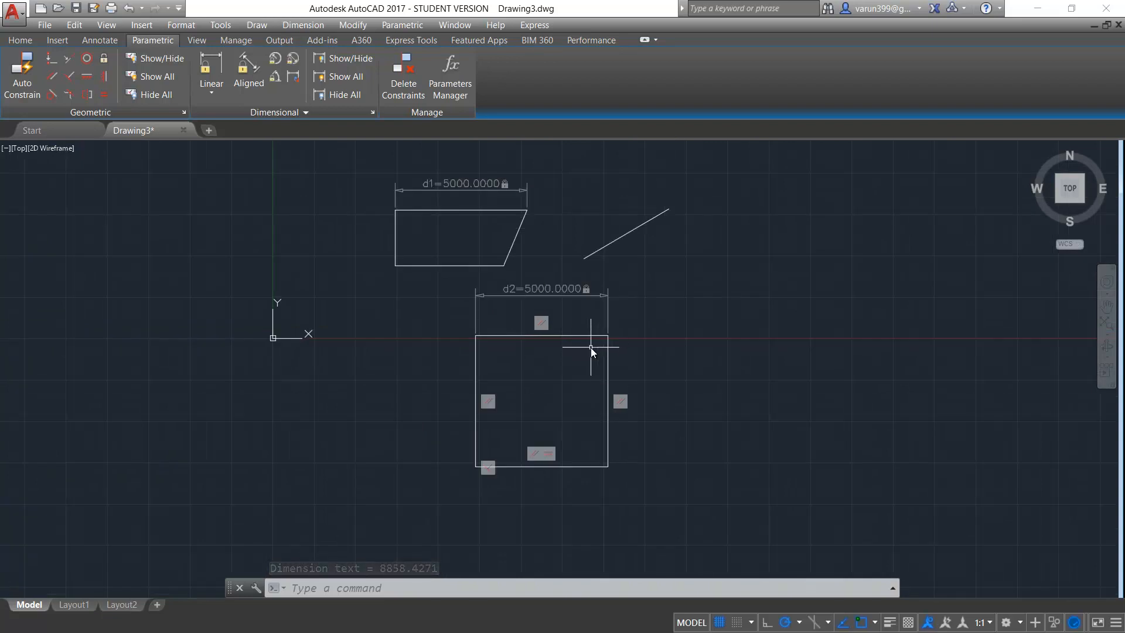
scroll(804, 227, "up", 2)
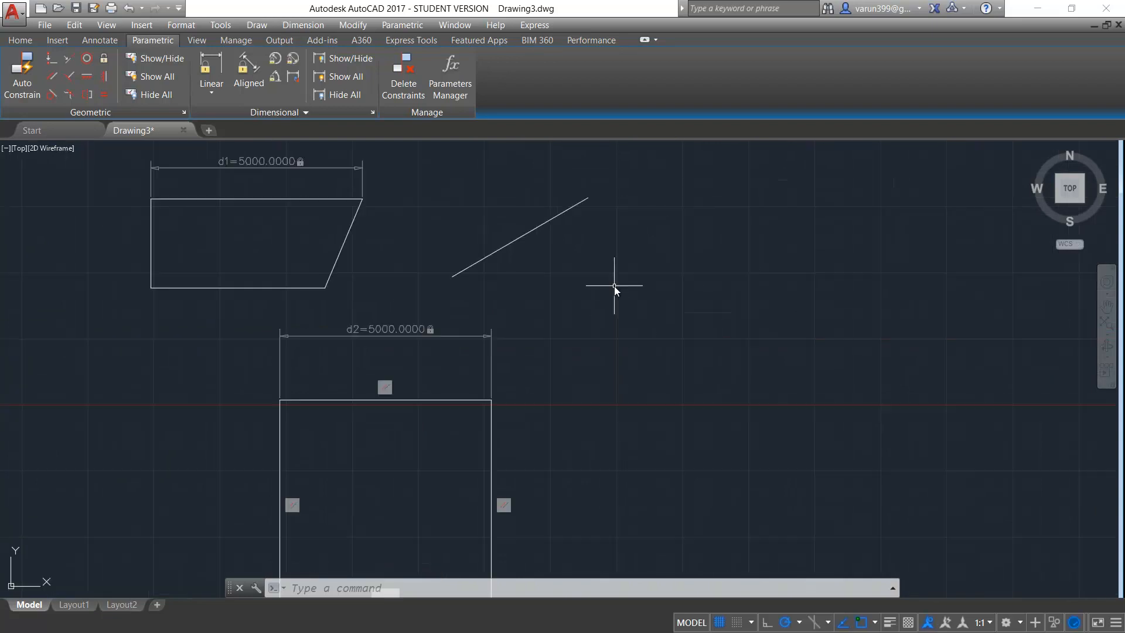
Step: Add an aligned dimensional constraint of 500 between the endpoints of the slanted line beside the upper quadrilateral
left_click(247, 64)
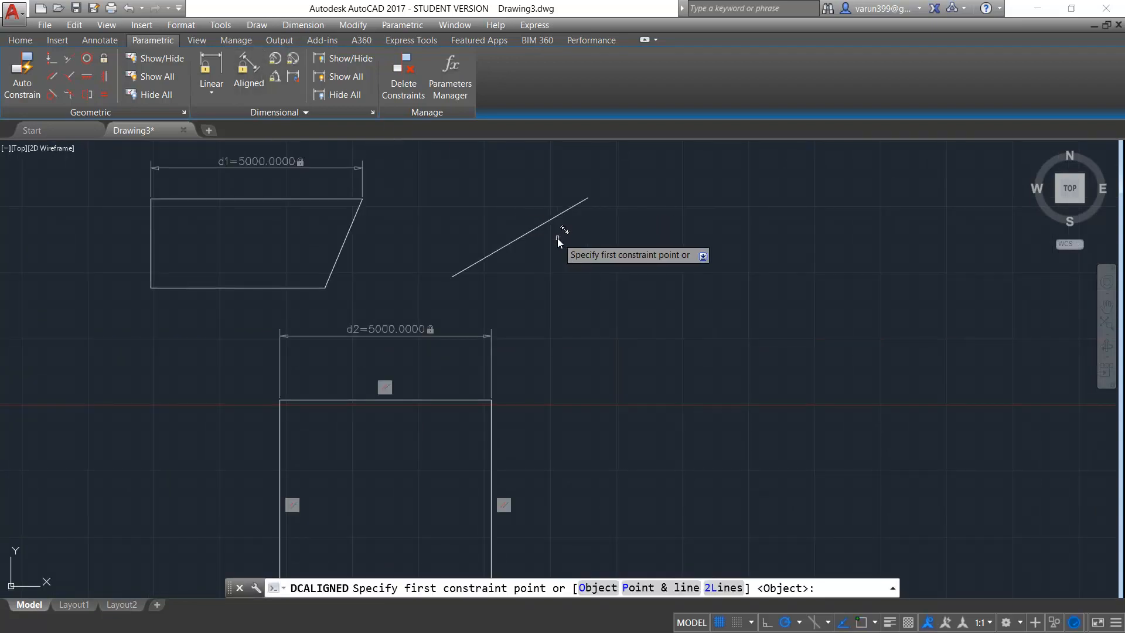
left_click(452, 278)
left_click(588, 198)
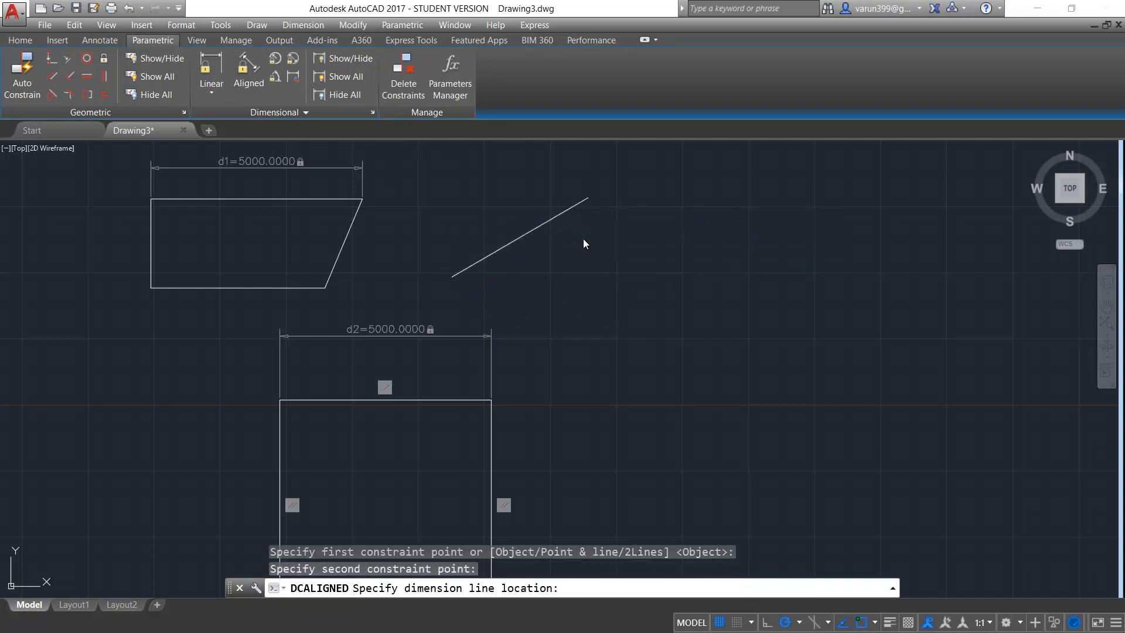
left_click(544, 268)
type("5")
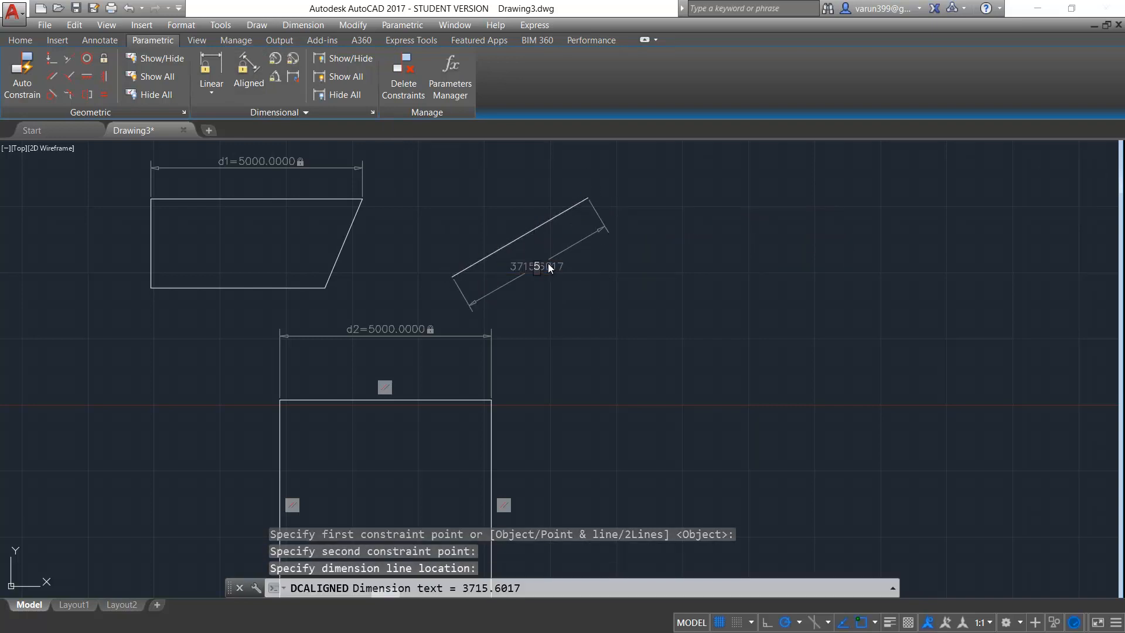
type("00")
key("Return")
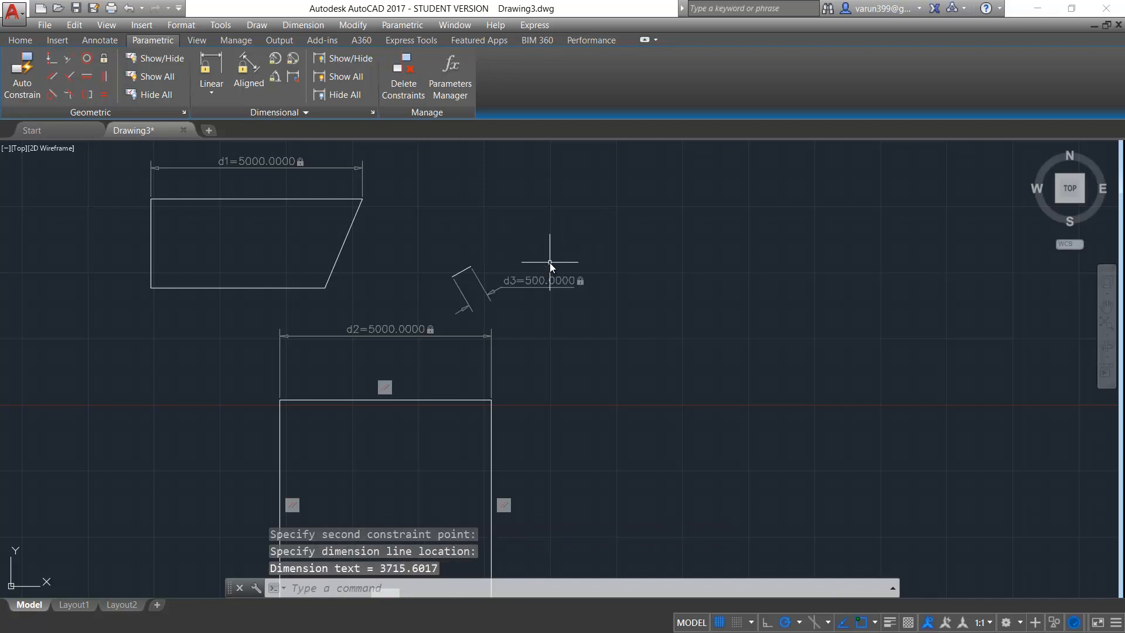
Step: Draw a circle with a radius of about 1392 to the right of the constrained slanted line
scroll(469, 293, "up", 2)
scroll(469, 293, "down", 3)
type("c")
key("Return")
left_click(847, 204)
left_click(880, 297)
Step: Add a radius dimensional constraint of 1000 to the circle
middle_click_drag(880, 297, 580, 372)
left_click(275, 58)
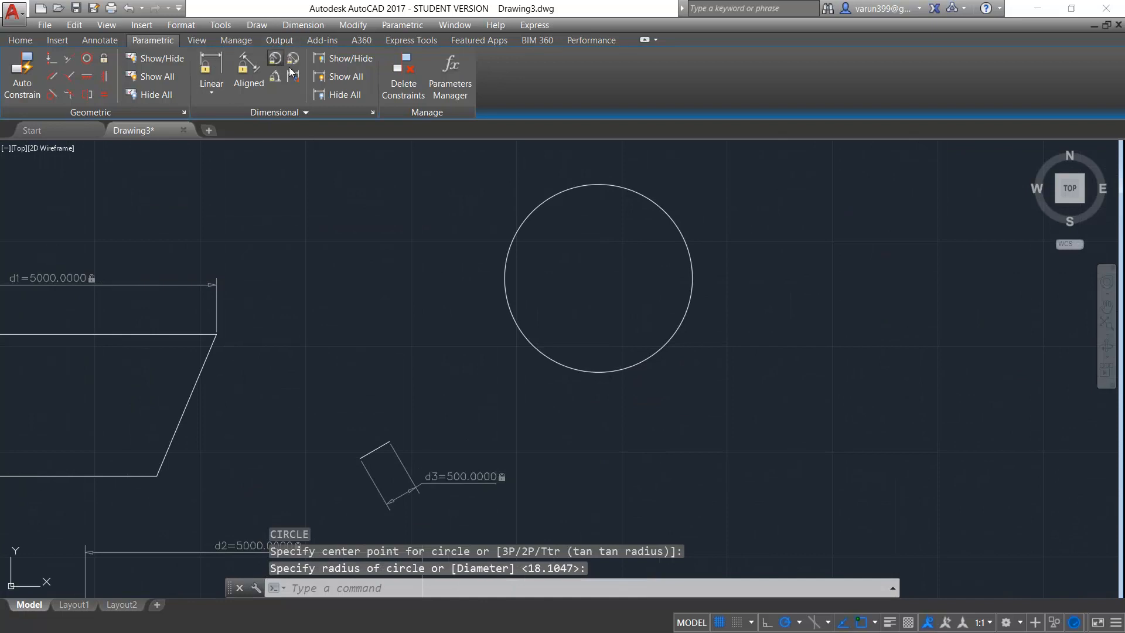
left_click(579, 369)
left_click(613, 321)
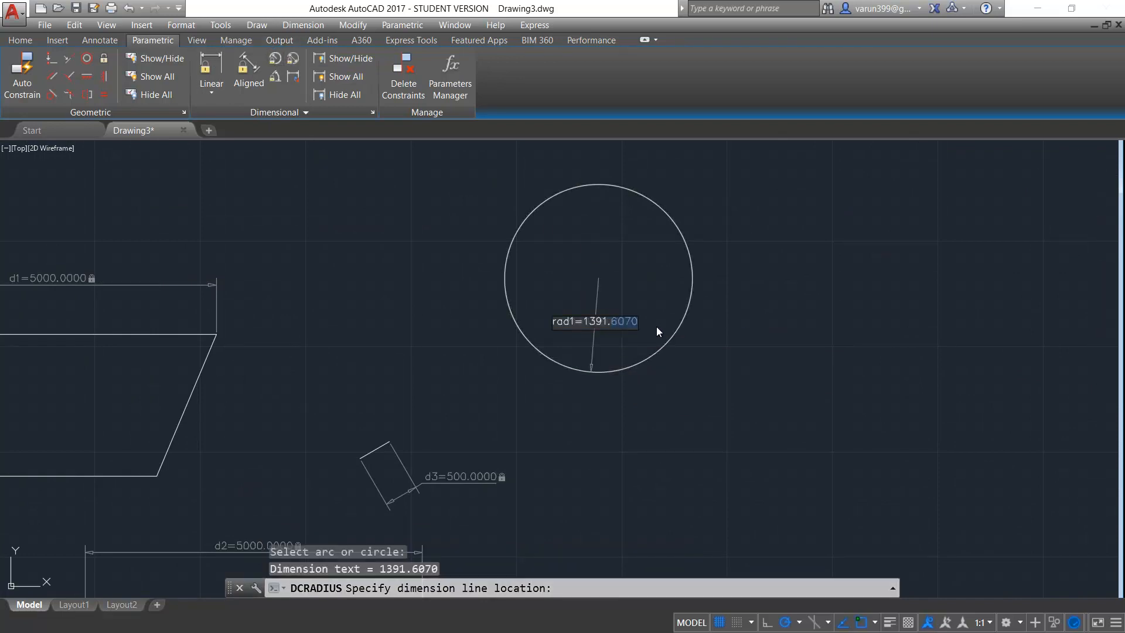
type("1000")
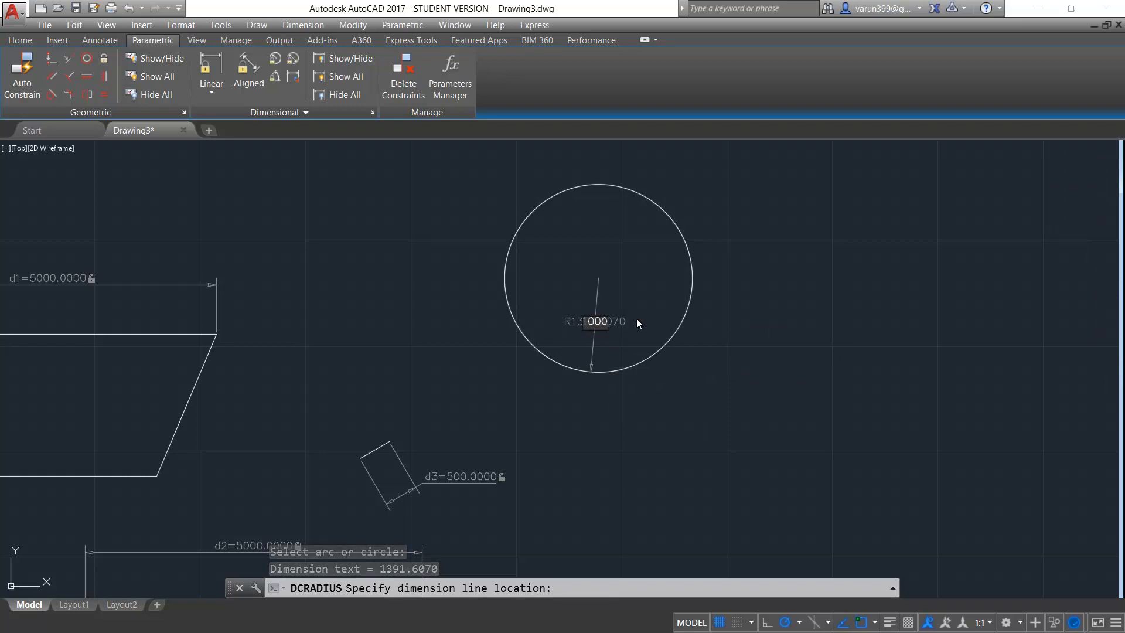
key("Return")
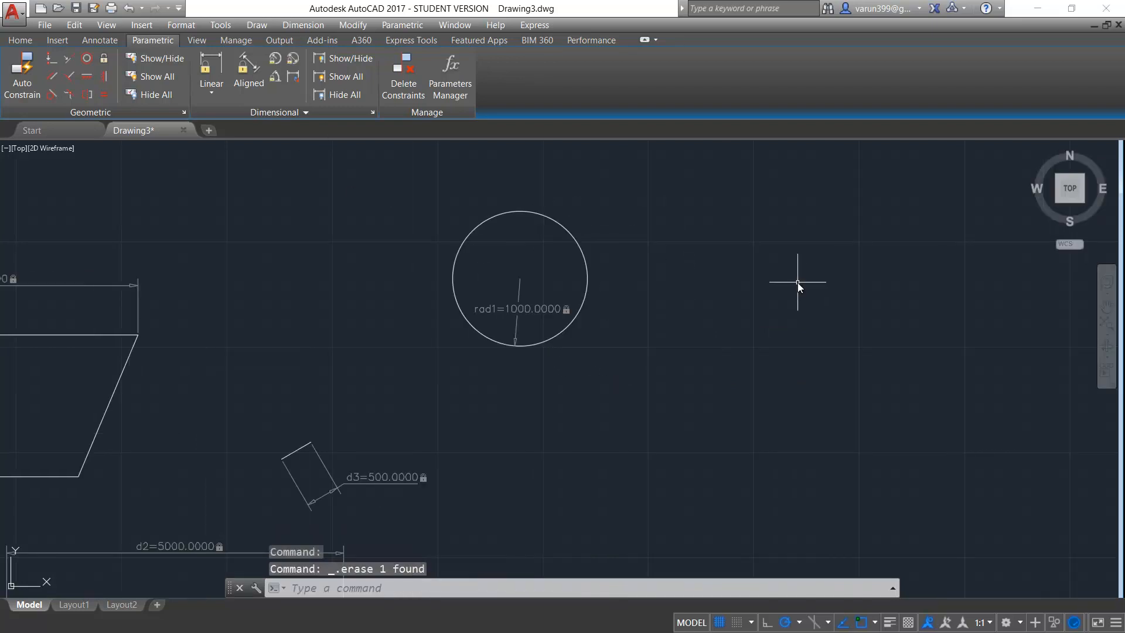
Step: Draw a second circle about 3466 in diameter to the right of the radius-constrained circle
type("c")
key("Return")
left_click(736, 274)
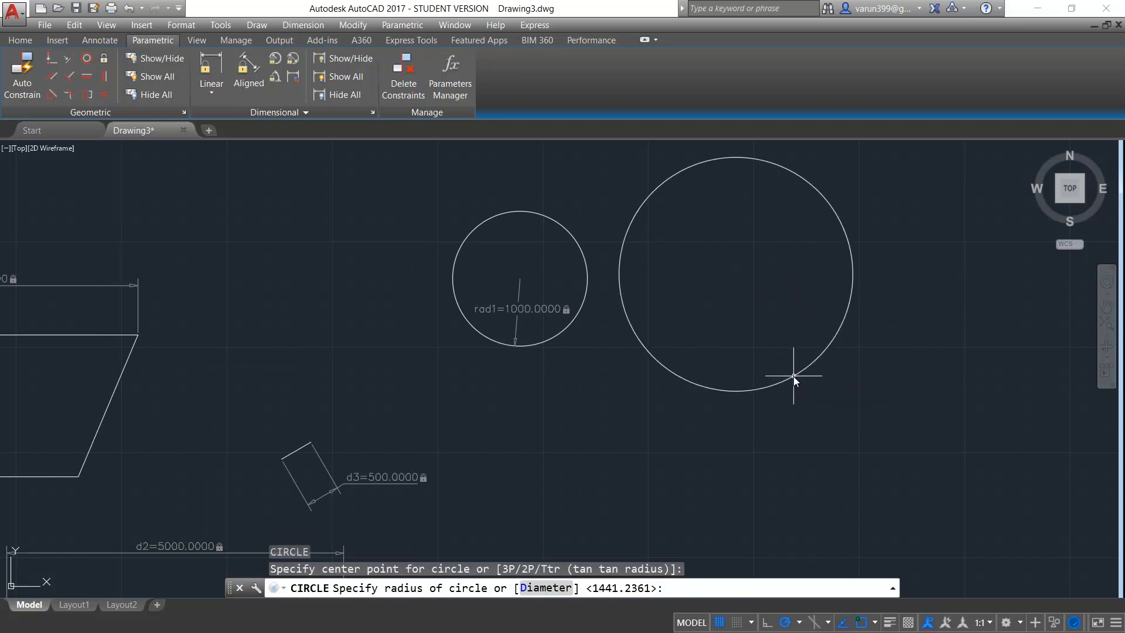
left_click(793, 376)
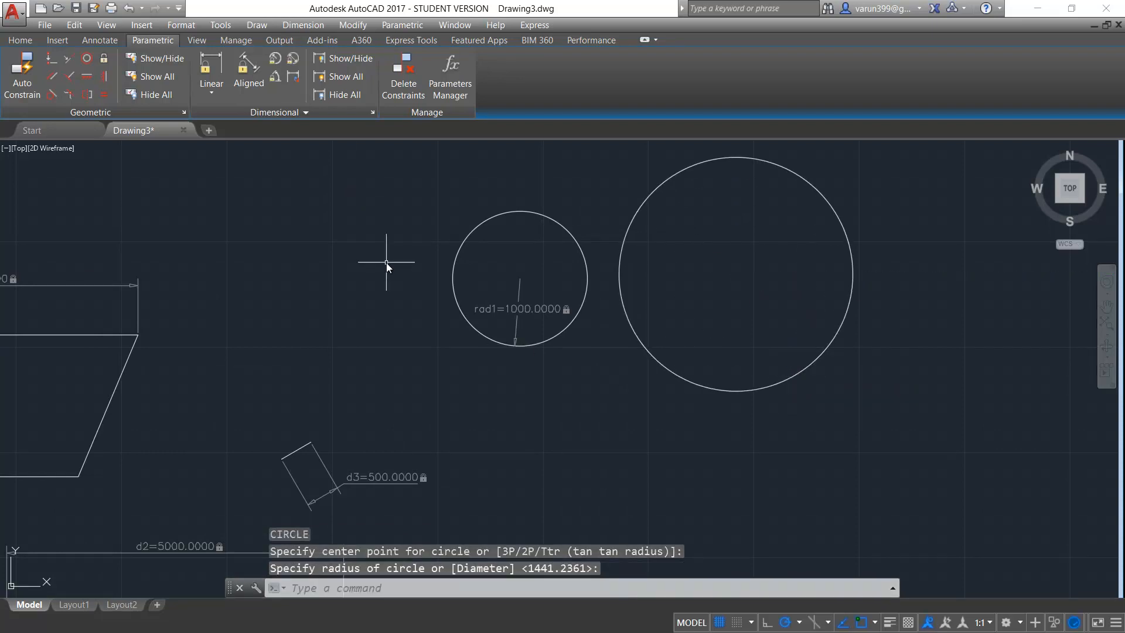
Step: Add a diameter dimensional constraint of 1000 to the second circle
left_click(293, 59)
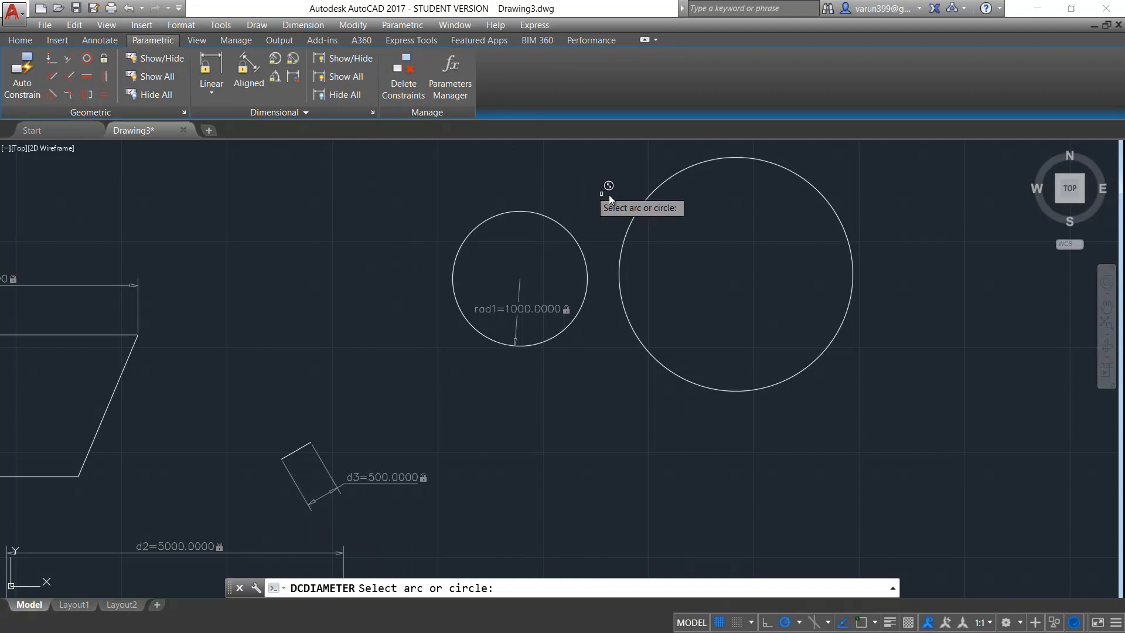
left_click(657, 185)
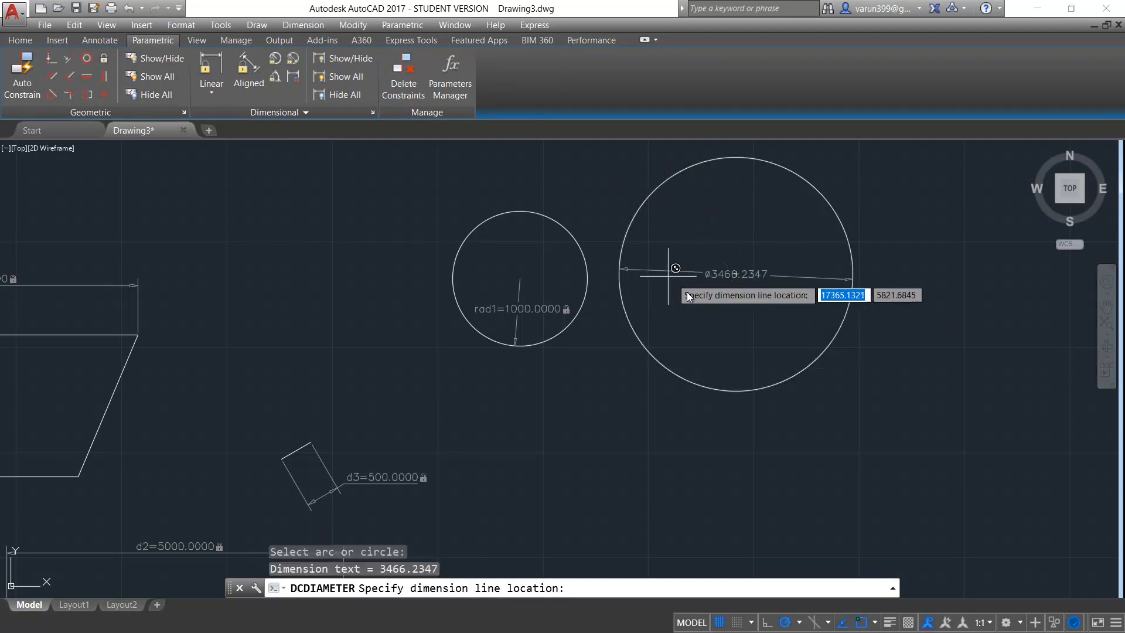
left_click(736, 275)
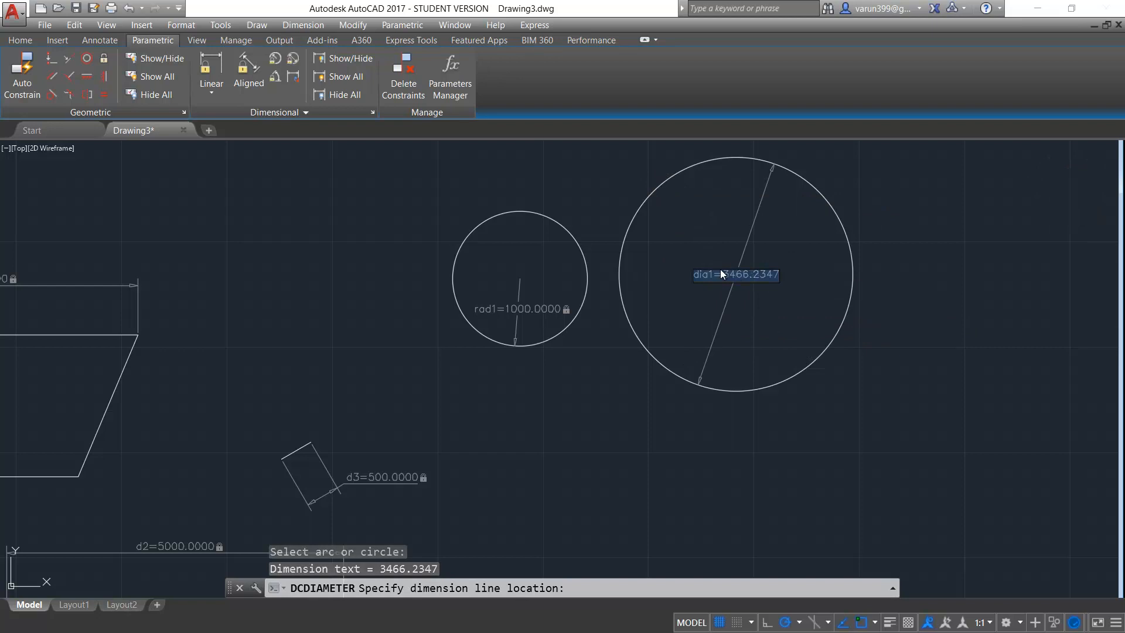
type("1000")
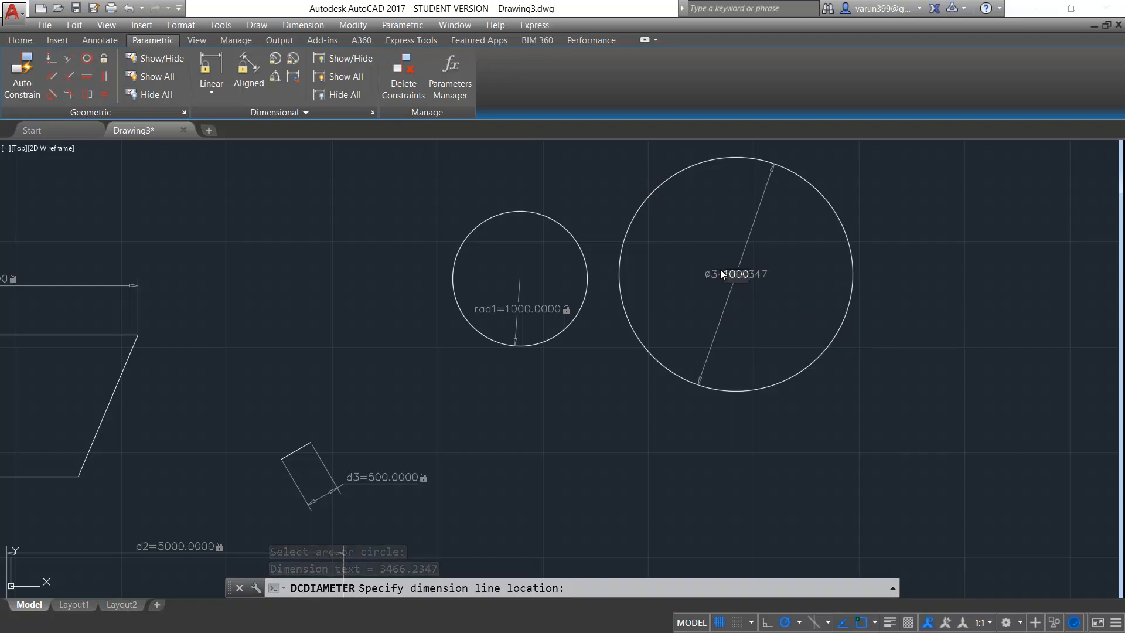
key("Return")
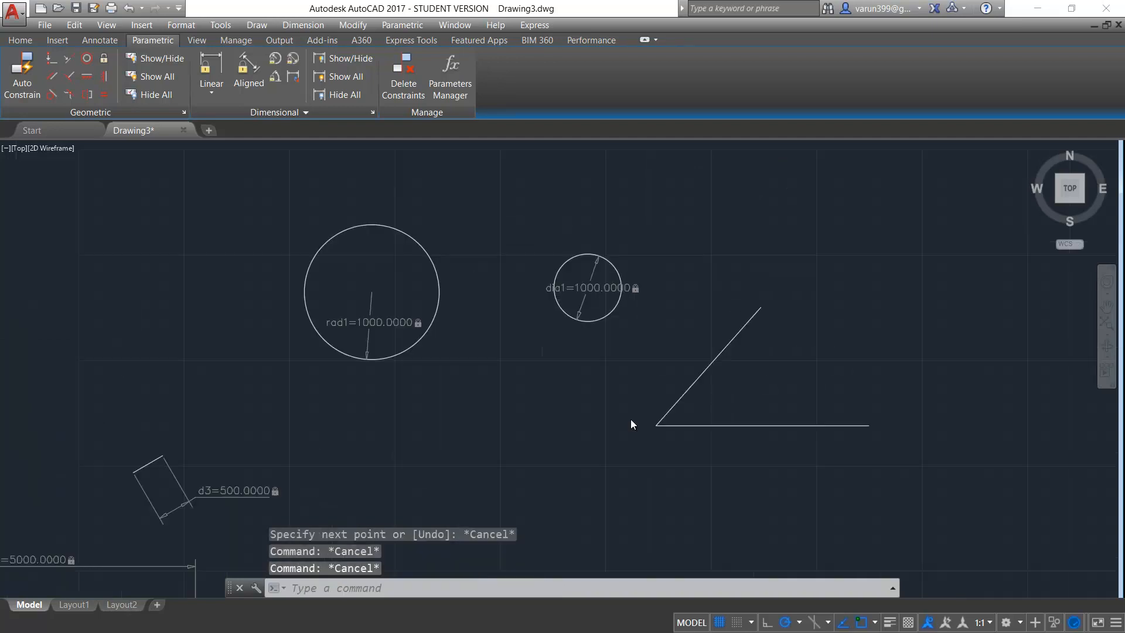
Step: Add an angular dimensional constraint of 60 degrees between the horizontal line and the slanted line meeting it
scroll(630, 420, "up", 2)
mouse_move(771, 403)
middle_mouse_down()
mouse_move(518, 369)
mouse_move(526, 416)
middle_mouse_up()
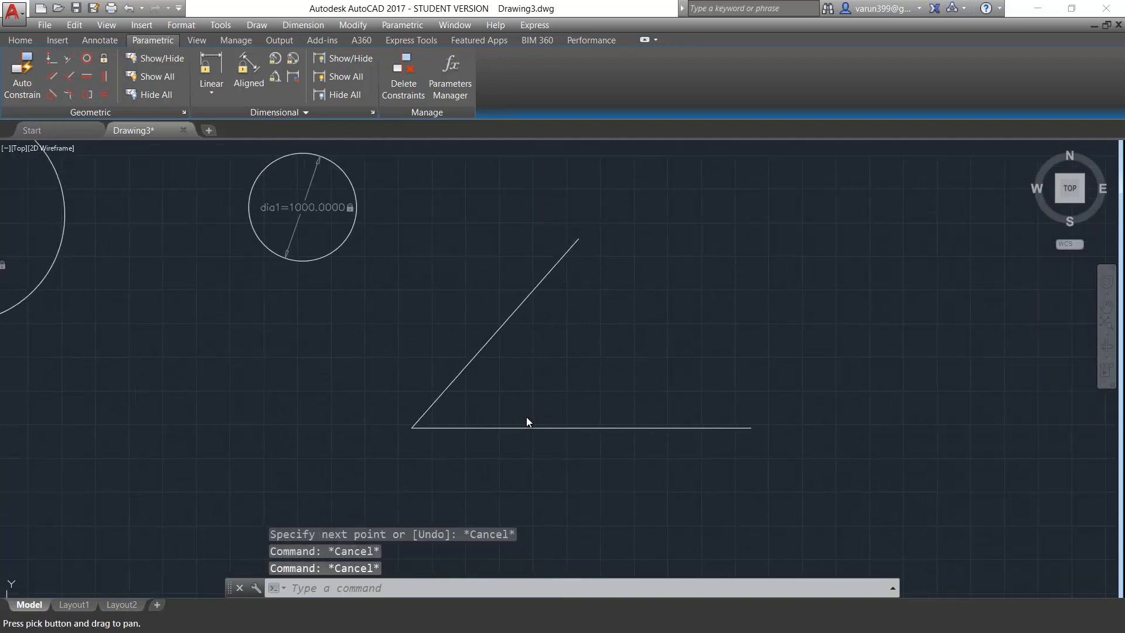
left_click(277, 78)
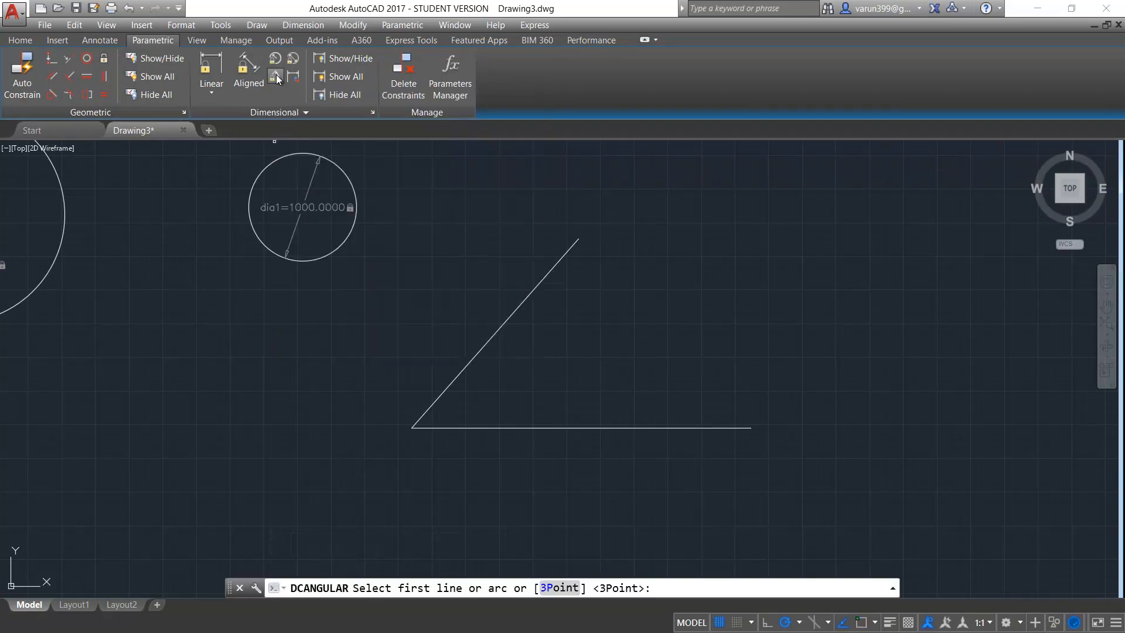
left_click(277, 78)
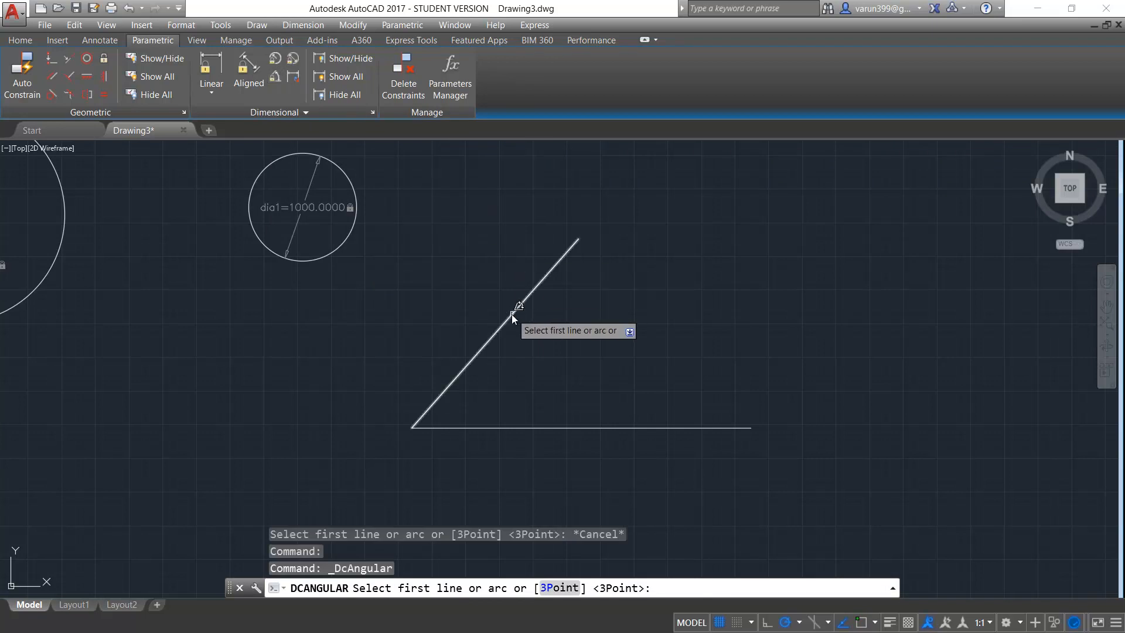
left_click(575, 427)
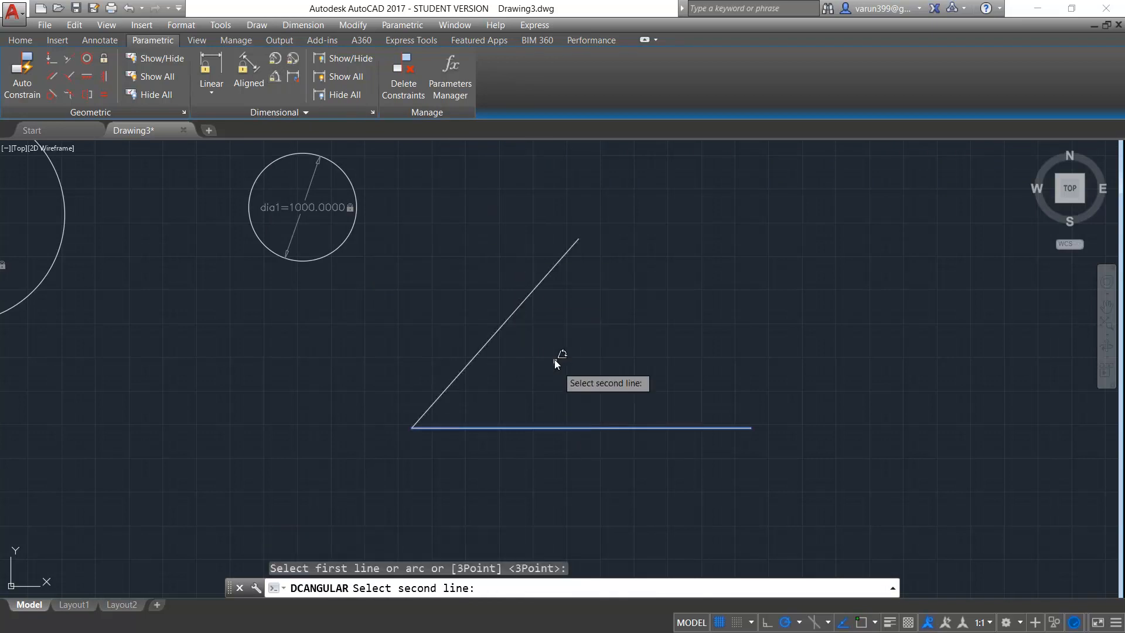
left_click(520, 304)
left_click(606, 332)
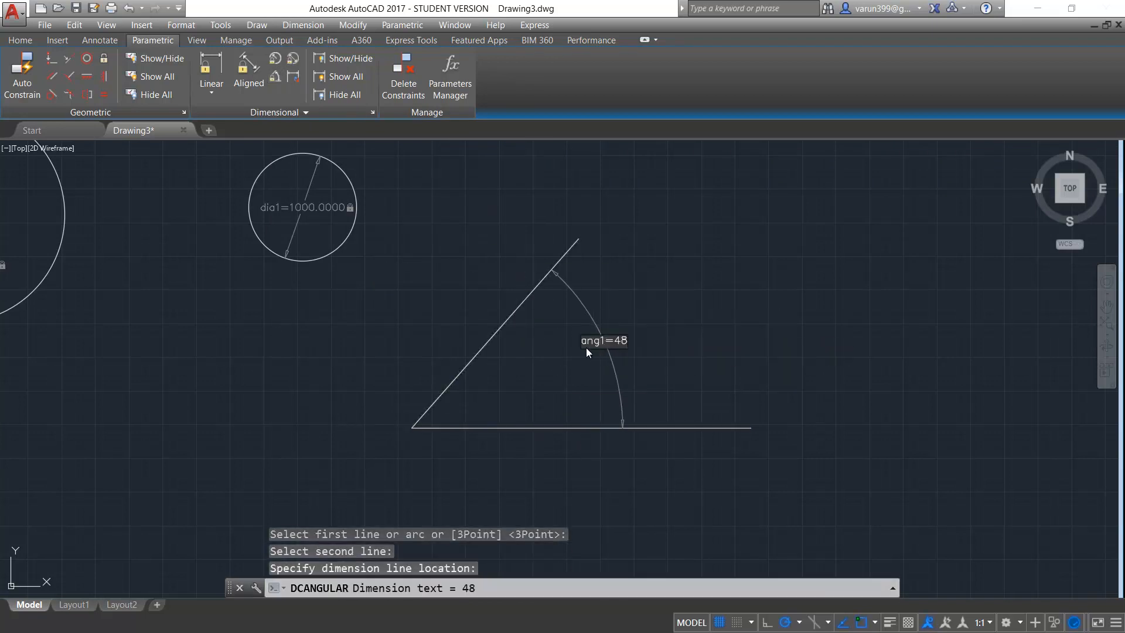
left_click(624, 343)
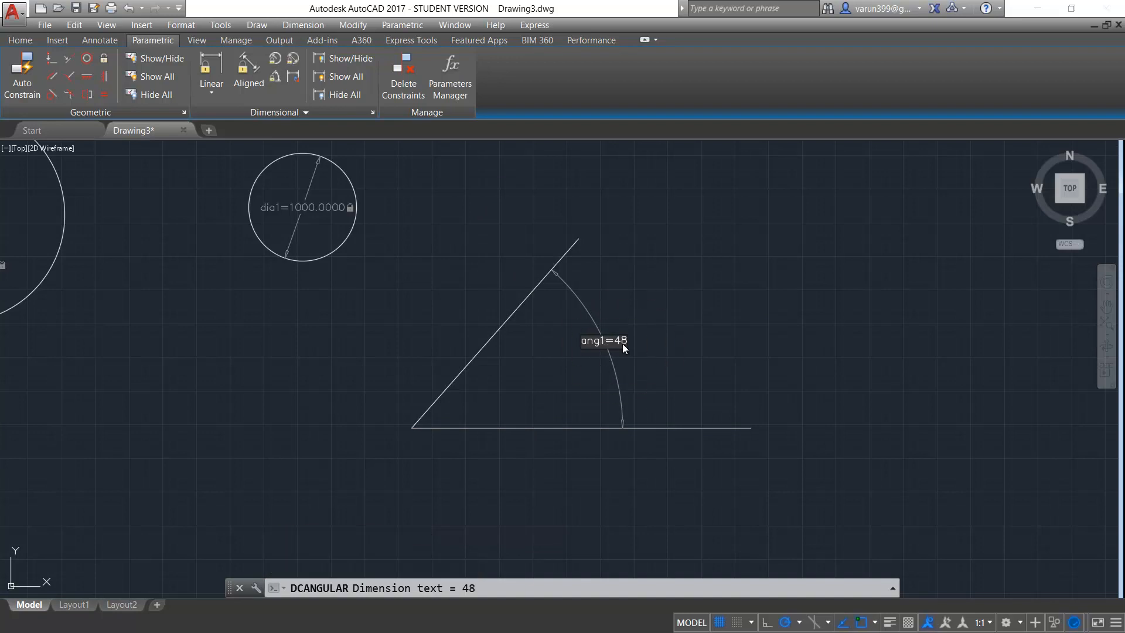
double_click(621, 343)
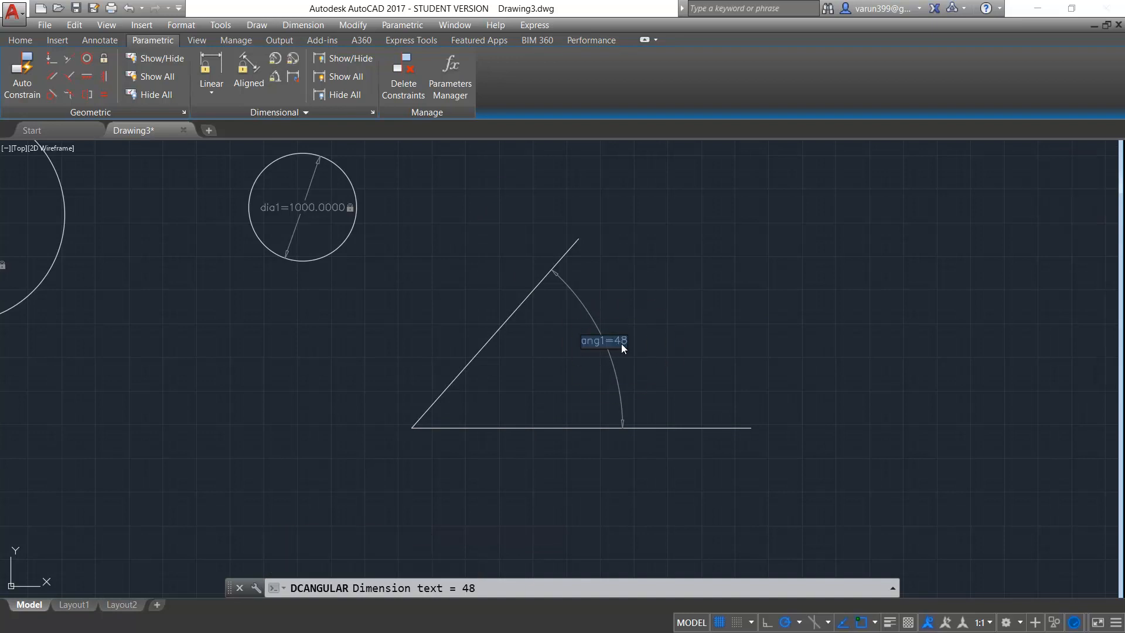
type("60")
key("Return")
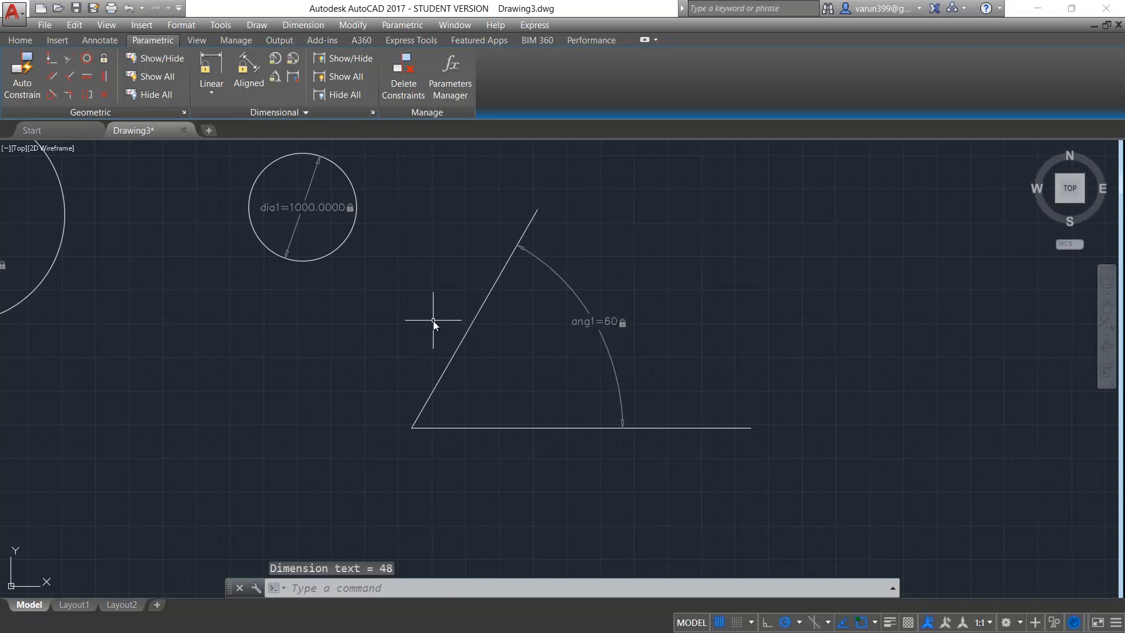
Step: Change the aligned dimensional constraint d3 on the short slanted line to 1000
scroll(463, 284, "down", 3)
scroll(389, 312, "up", 1)
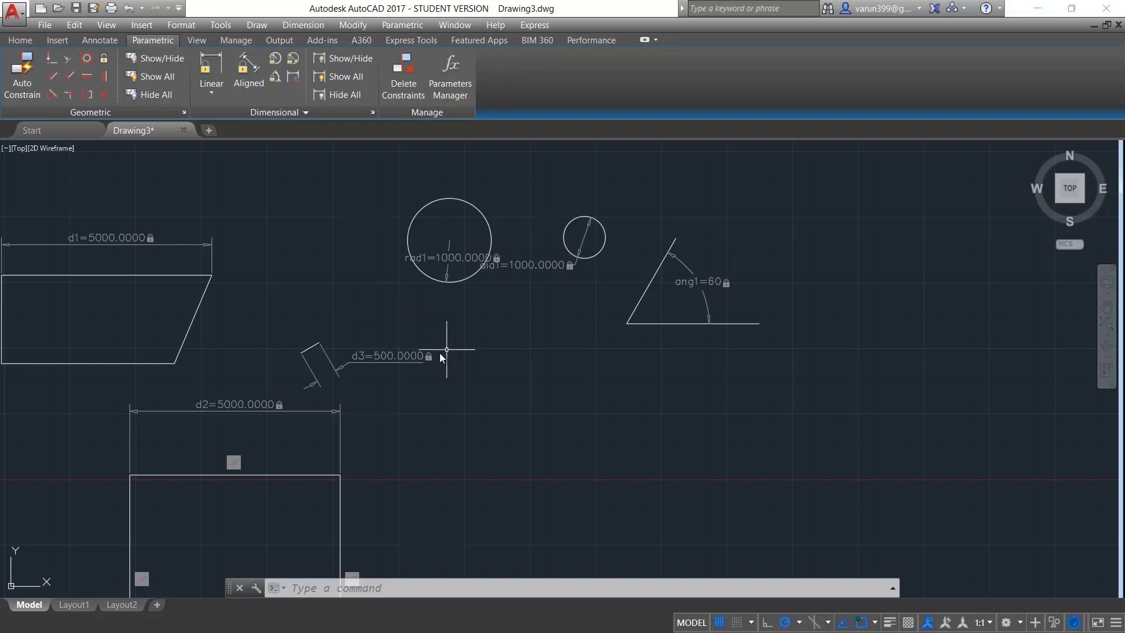
scroll(684, 498, "up", 2)
scroll(510, 370, "down", 1)
scroll(510, 371, "down", 2)
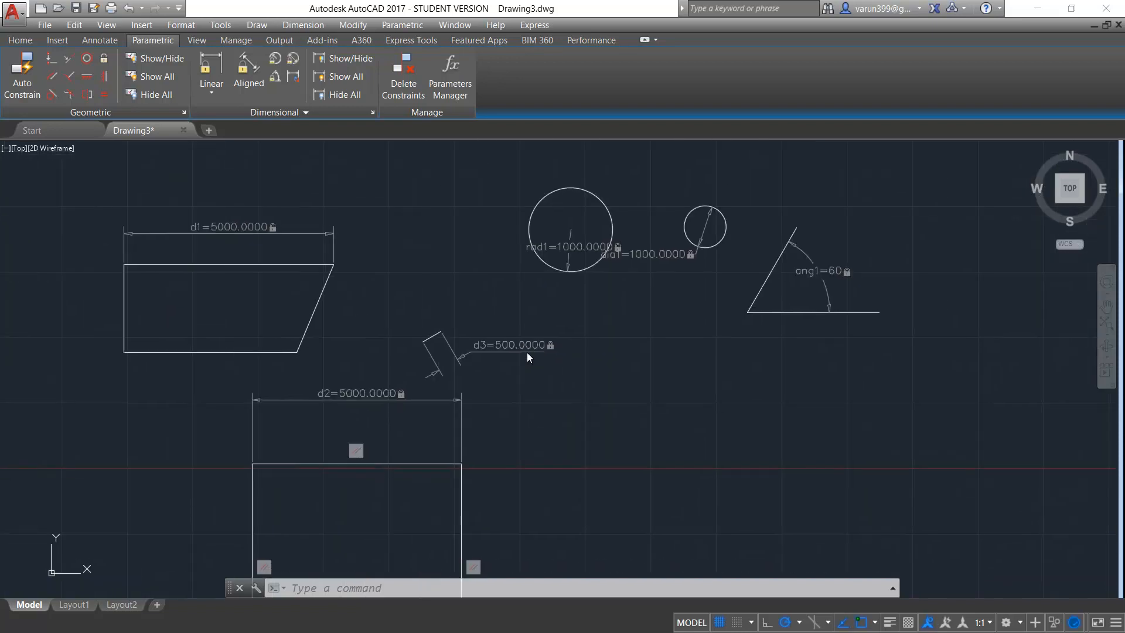
scroll(526, 353, "up", 2)
double_click(452, 354)
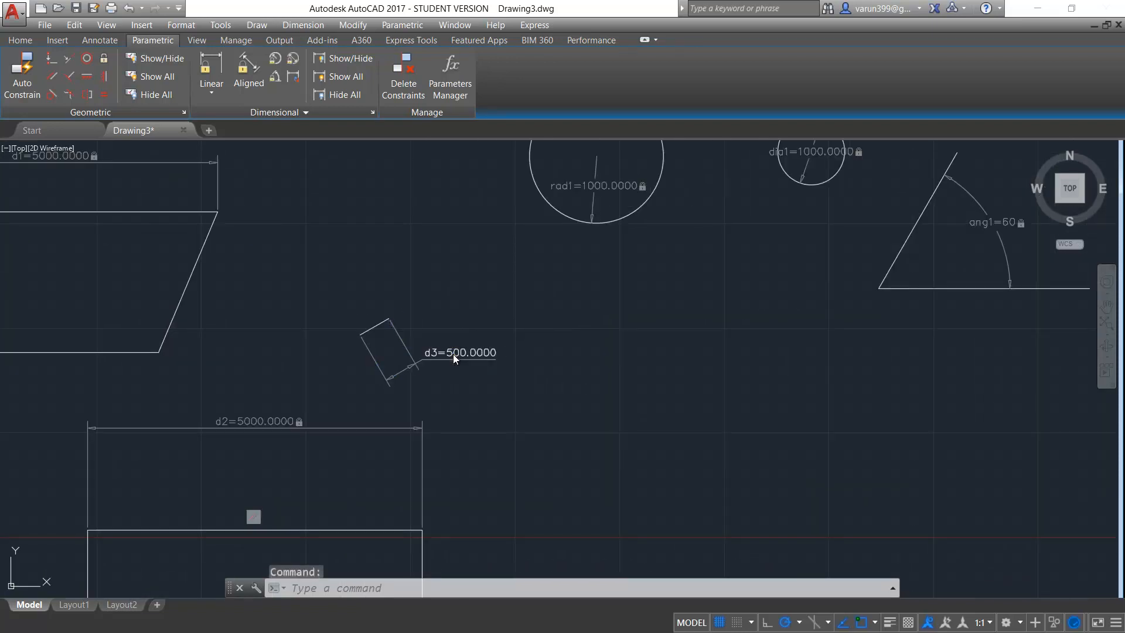
left_click(452, 354)
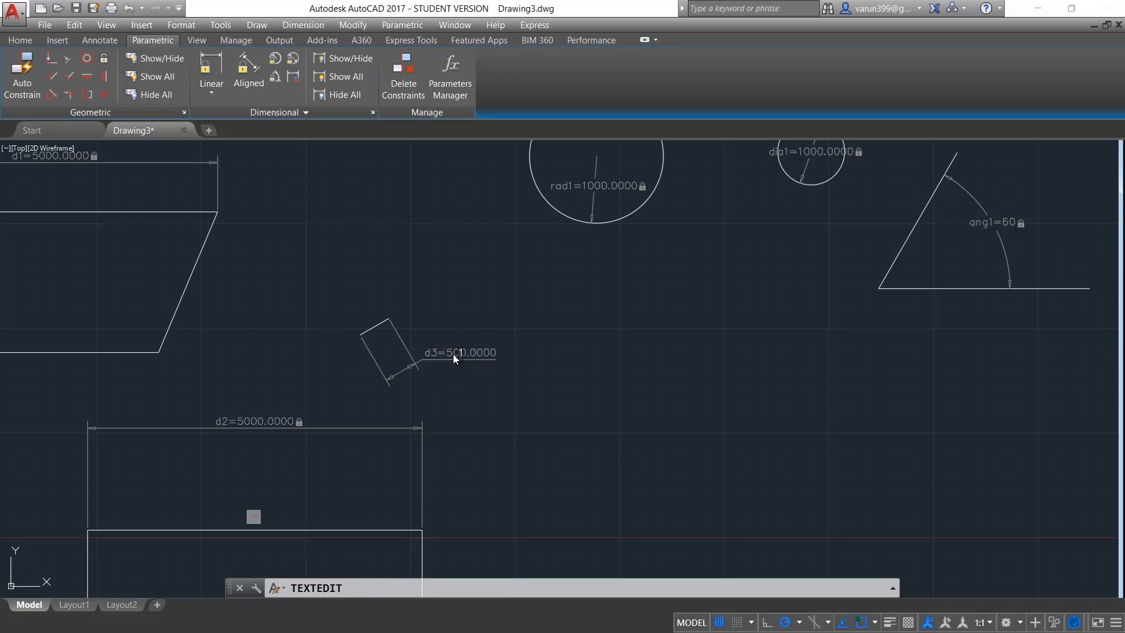
type("1000")
key("Return")
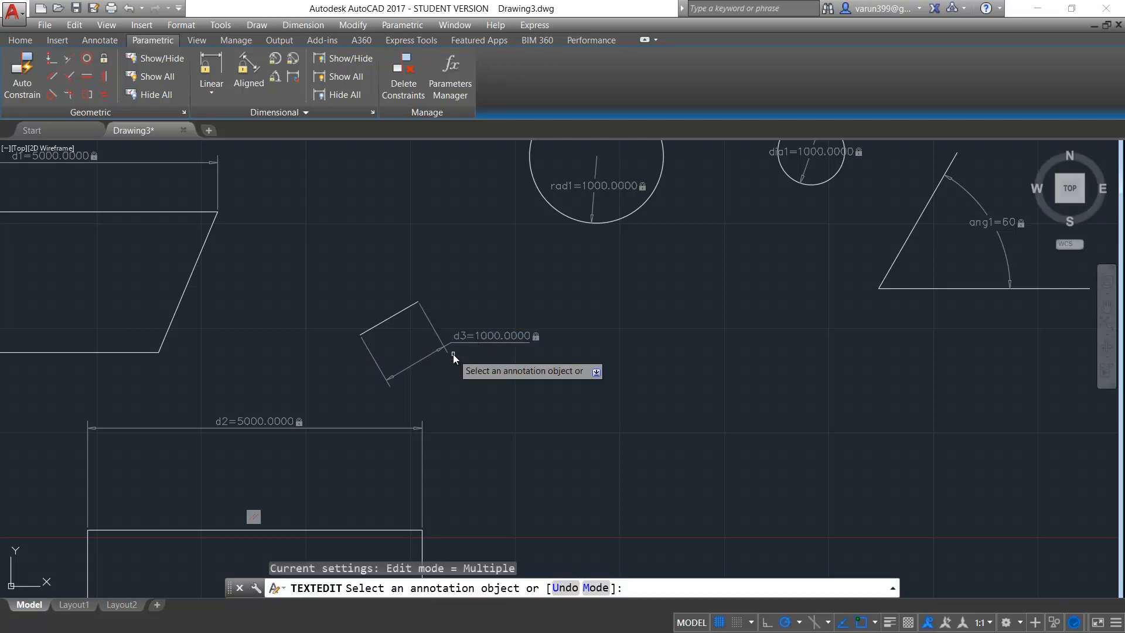
key("Escape")
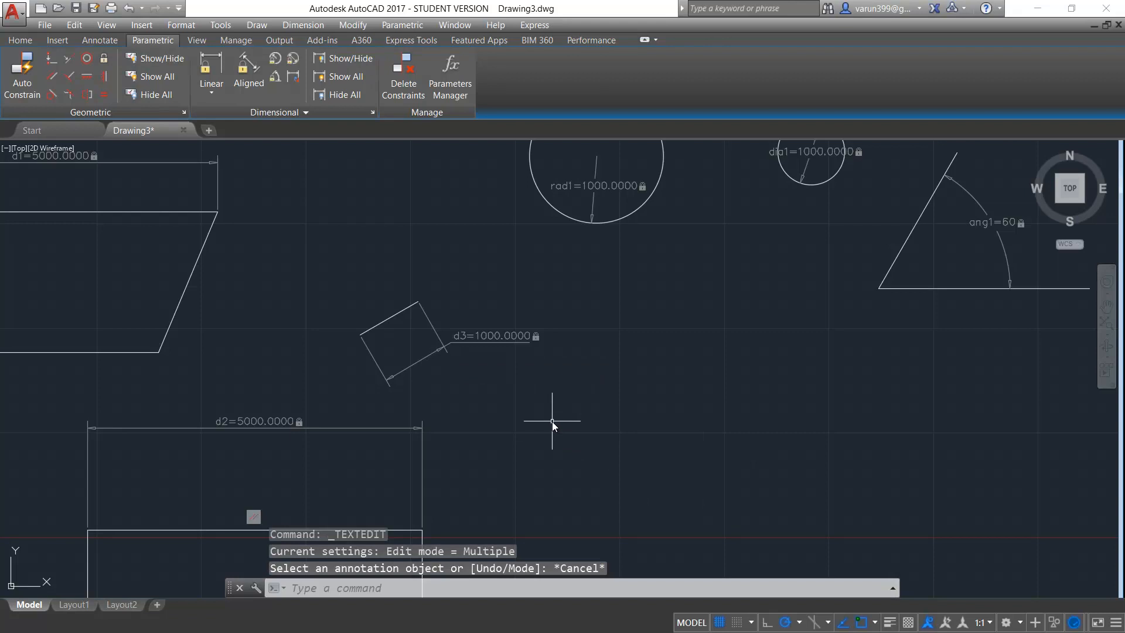
scroll(498, 332, "down", 2)
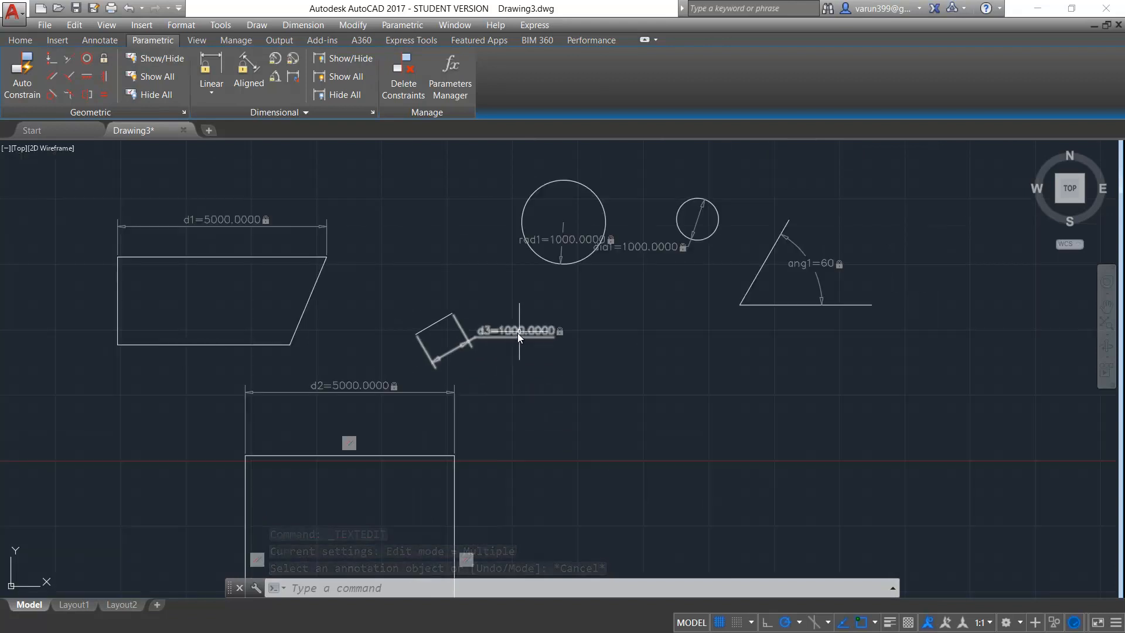
left_click(292, 77)
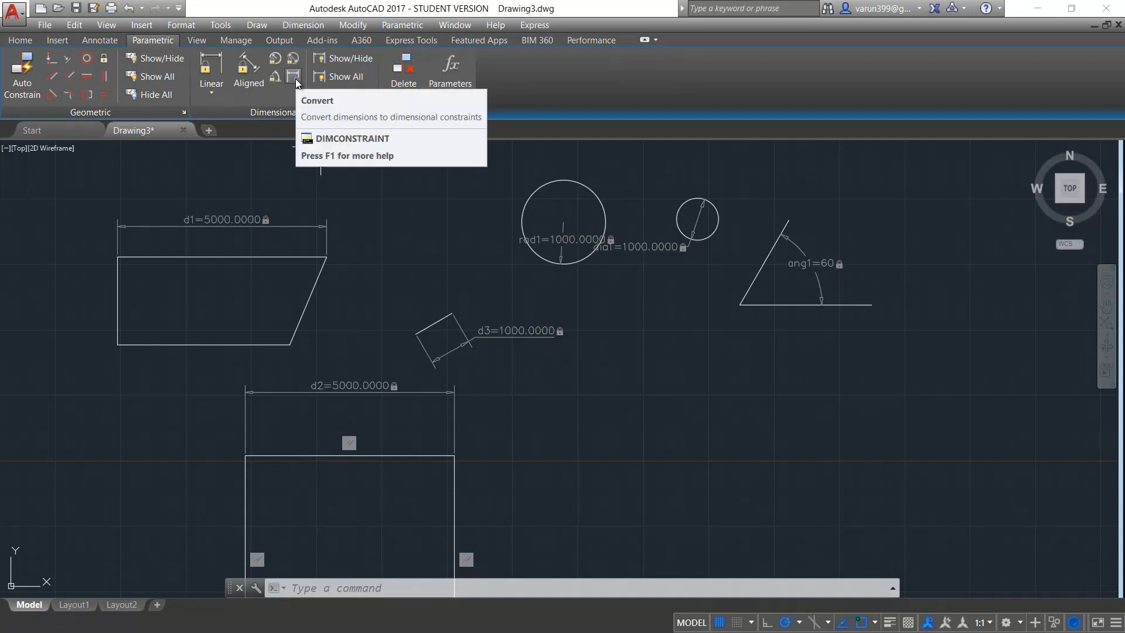
left_click(297, 115)
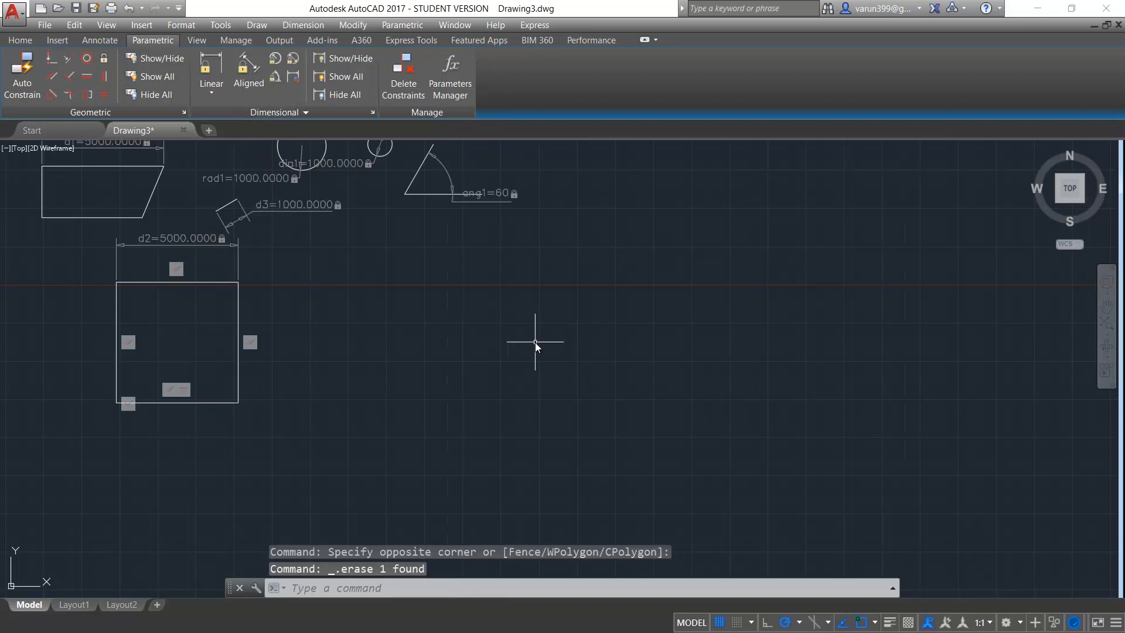
Step: Draw a single slanted line in the empty area to the right of the constrained lower rectangle
type("l")
key("Return")
left_click(449, 375)
left_click(632, 304)
key("Escape")
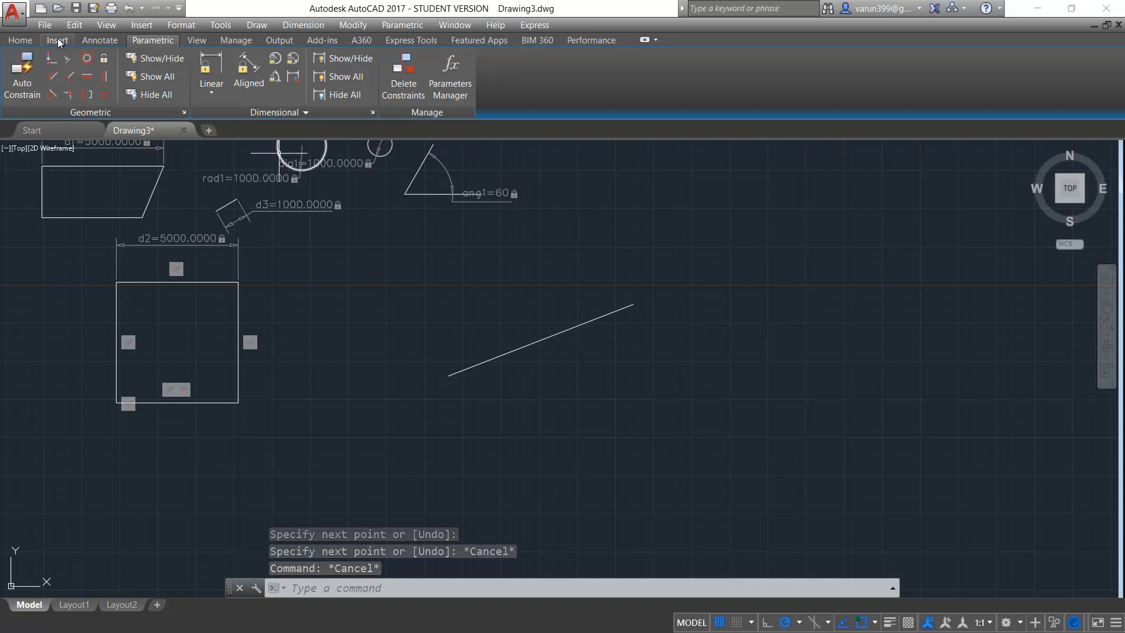
Step: Add an aligned dimension between the two endpoints of the new slanted line, placing it below the line
left_click(21, 40)
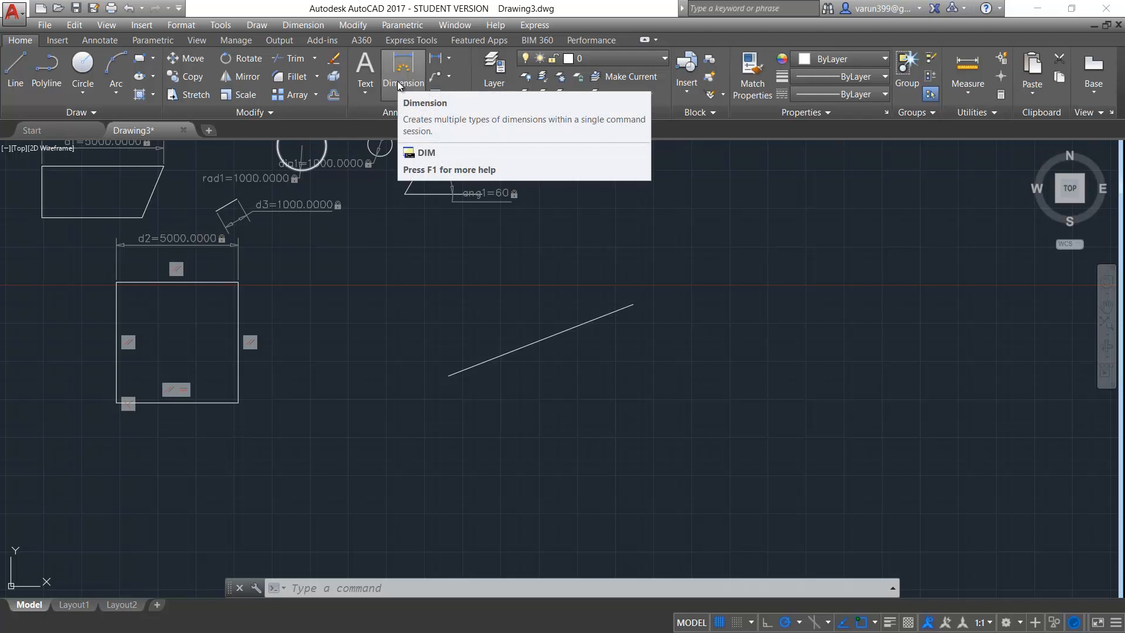
left_click(447, 60)
left_click(463, 107)
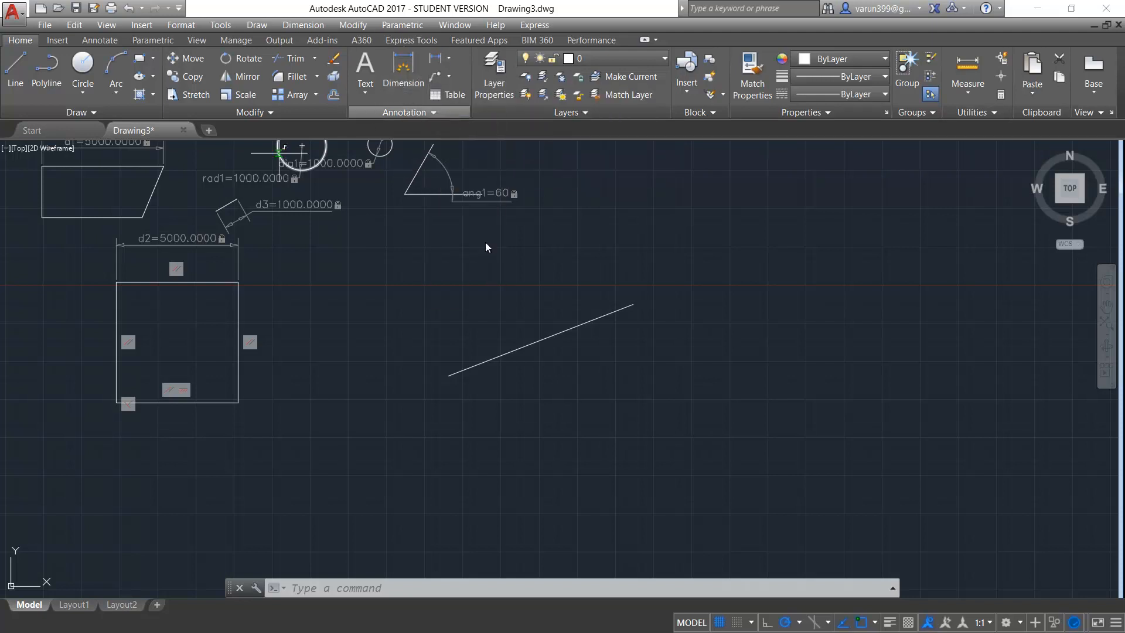
left_click(449, 376)
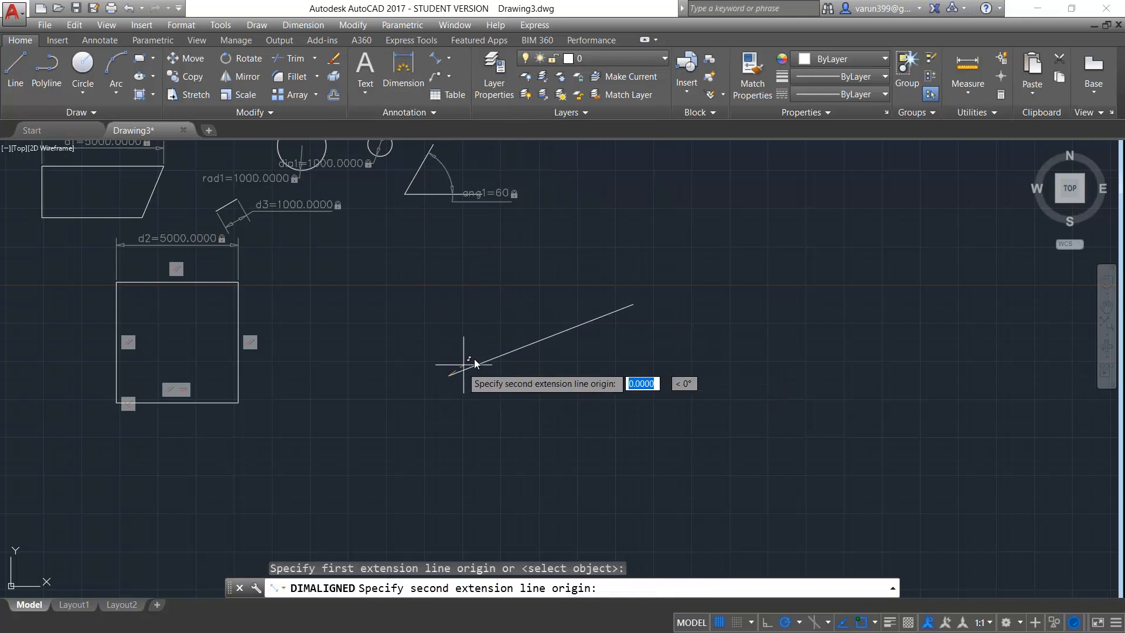
left_click(633, 305)
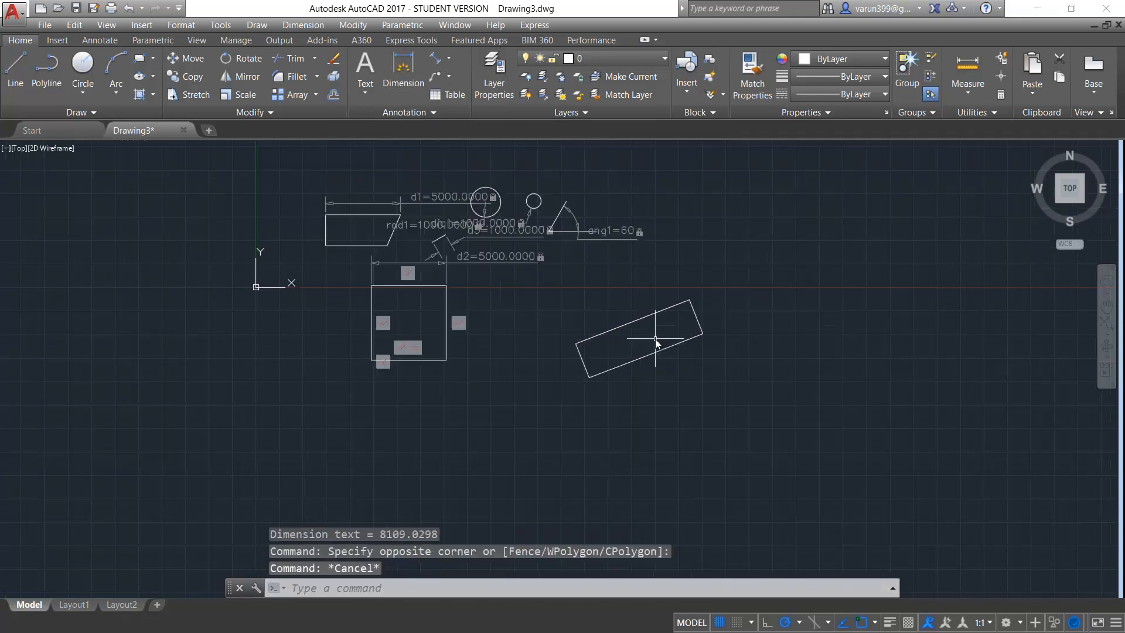
key("Escape")
Step: Examine the aligned dimension's text on the slanted line up close
left_click(658, 334)
left_click(634, 387)
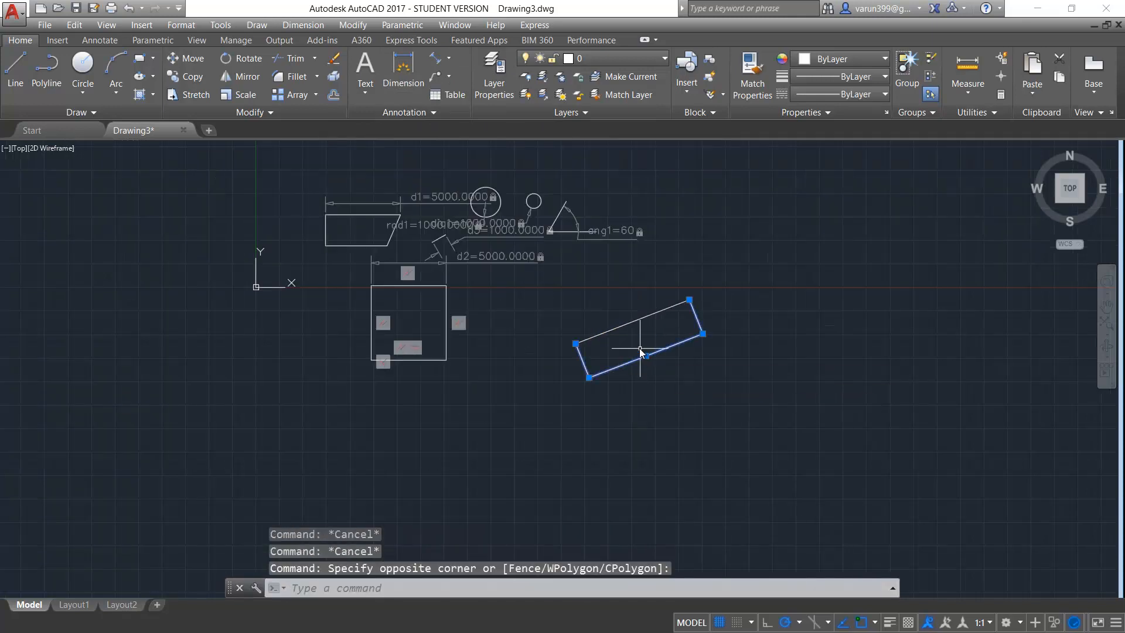
scroll(641, 348, "up", 10)
scroll(698, 436, "up", 10)
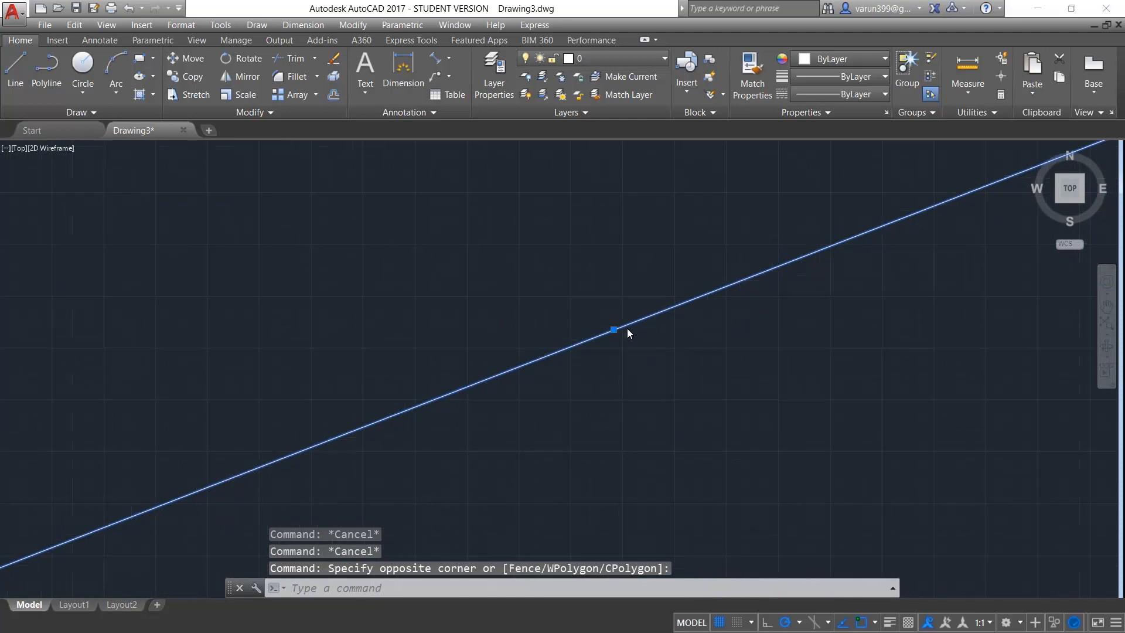
scroll(552, 357, "up", 3)
key("Escape")
scroll(475, 345, "up", 3)
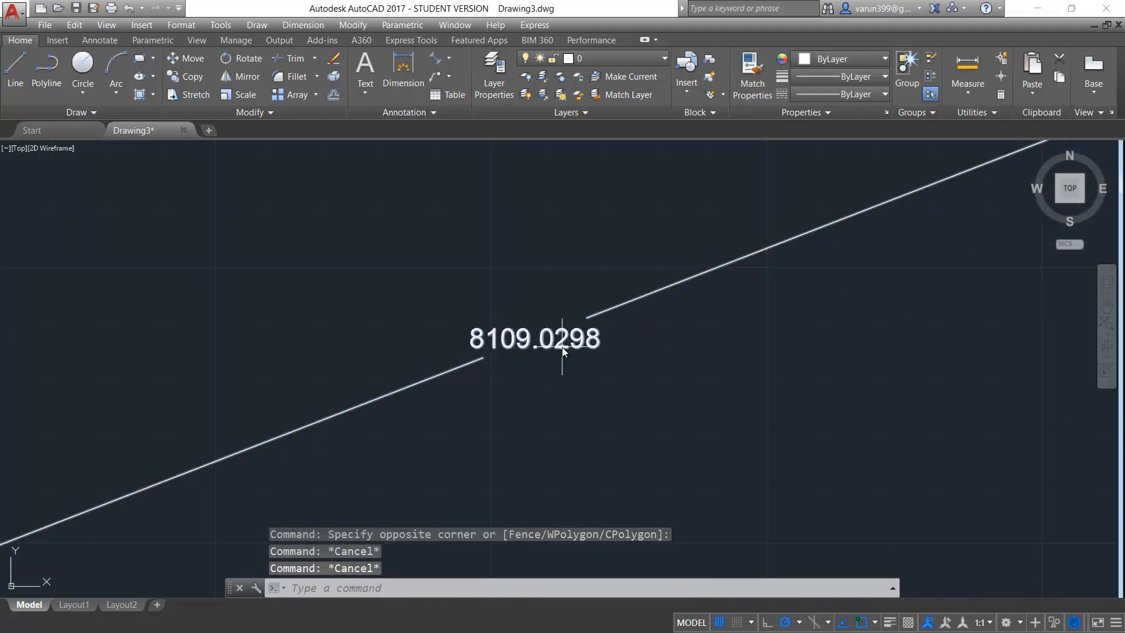
scroll(571, 356, "down", 4)
scroll(604, 367, "down", 5)
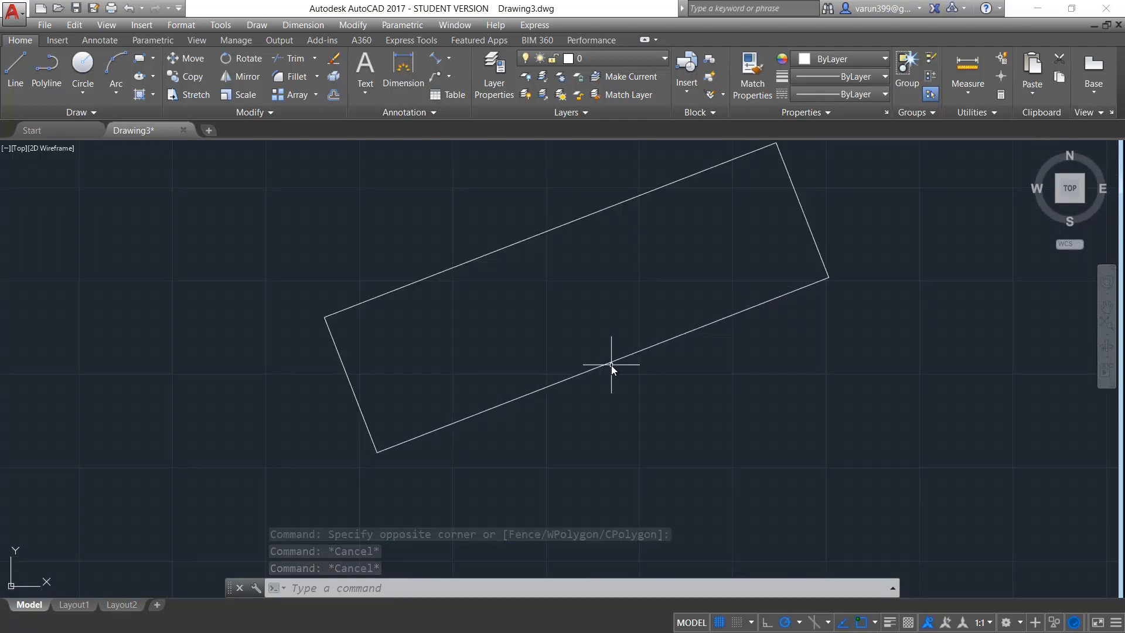
Step: Convert the slanted line's aligned dimension into a dimensional constraint
left_click(150, 39)
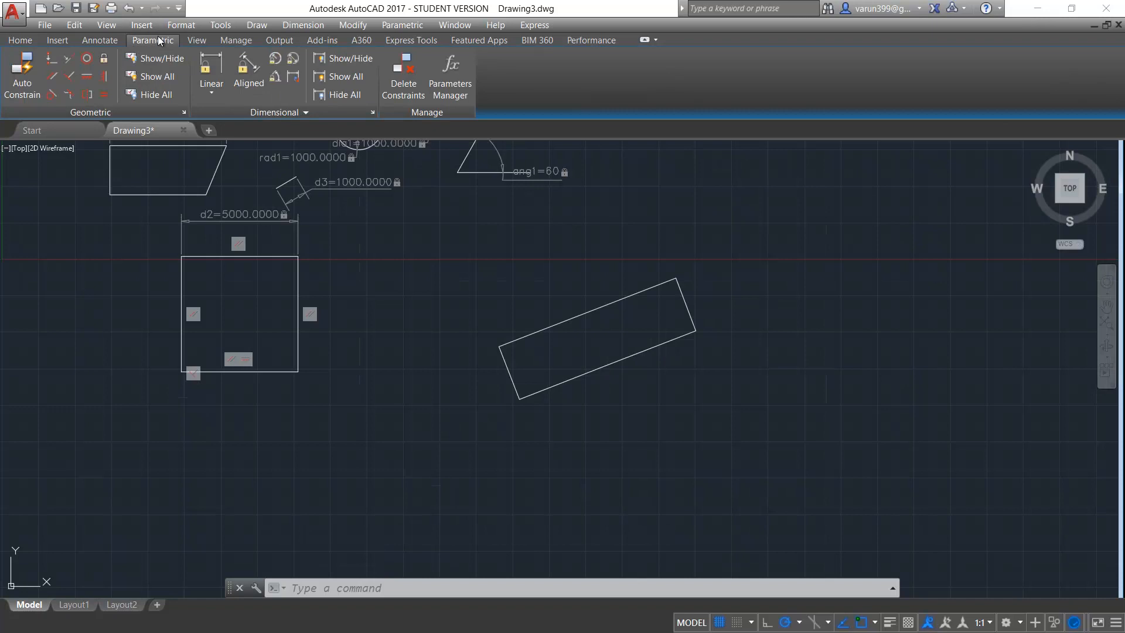
left_click(292, 76)
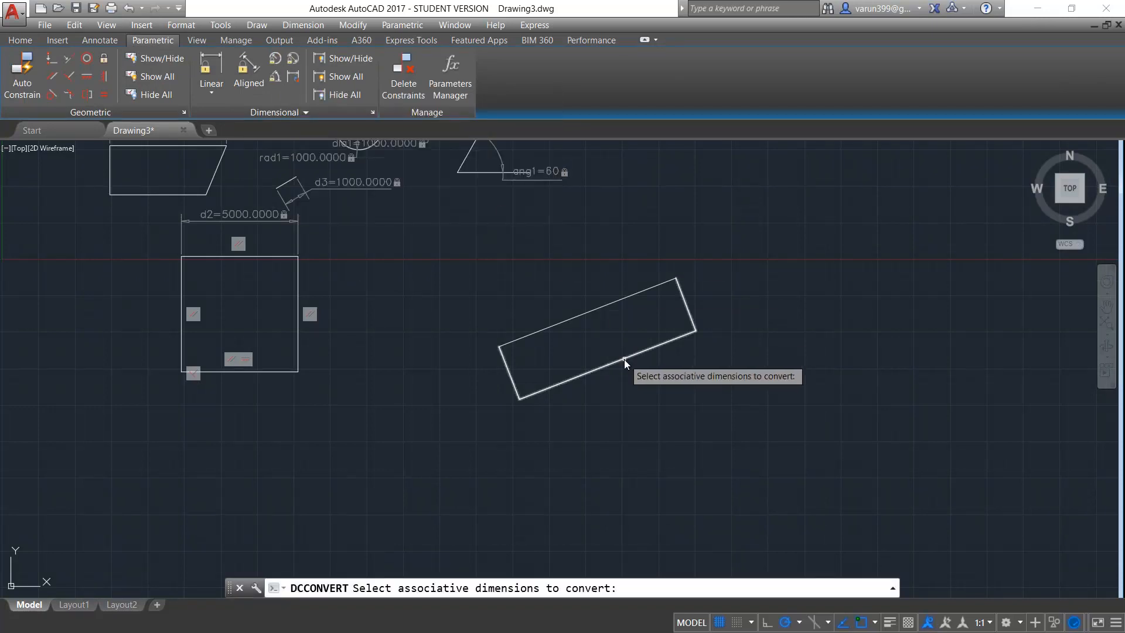
left_click(696, 295)
left_click(648, 356)
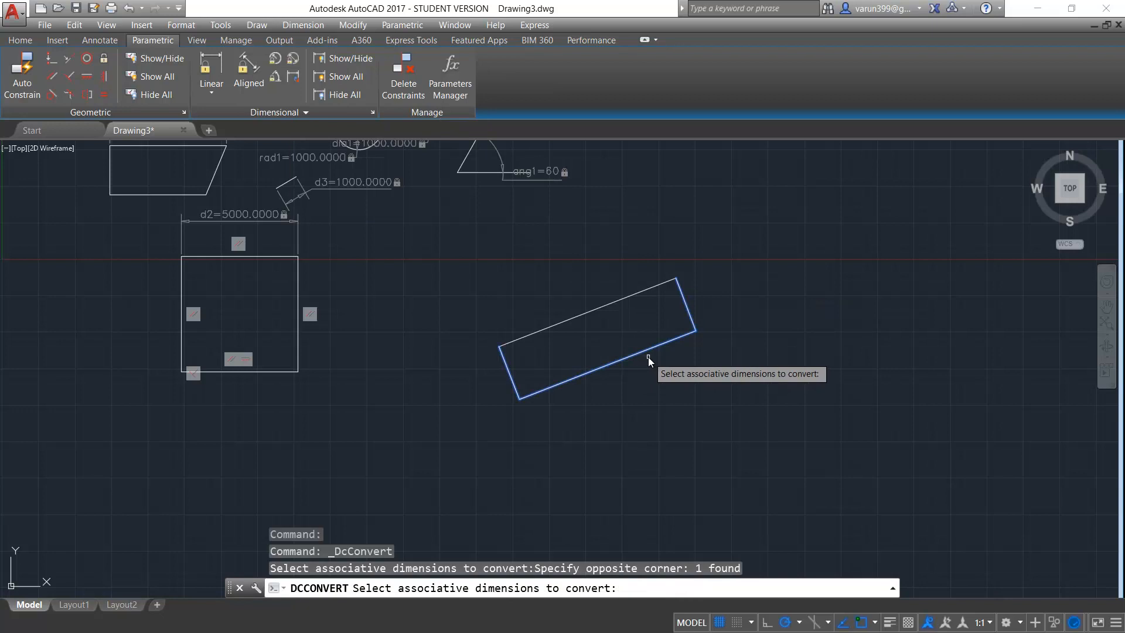
key("Return")
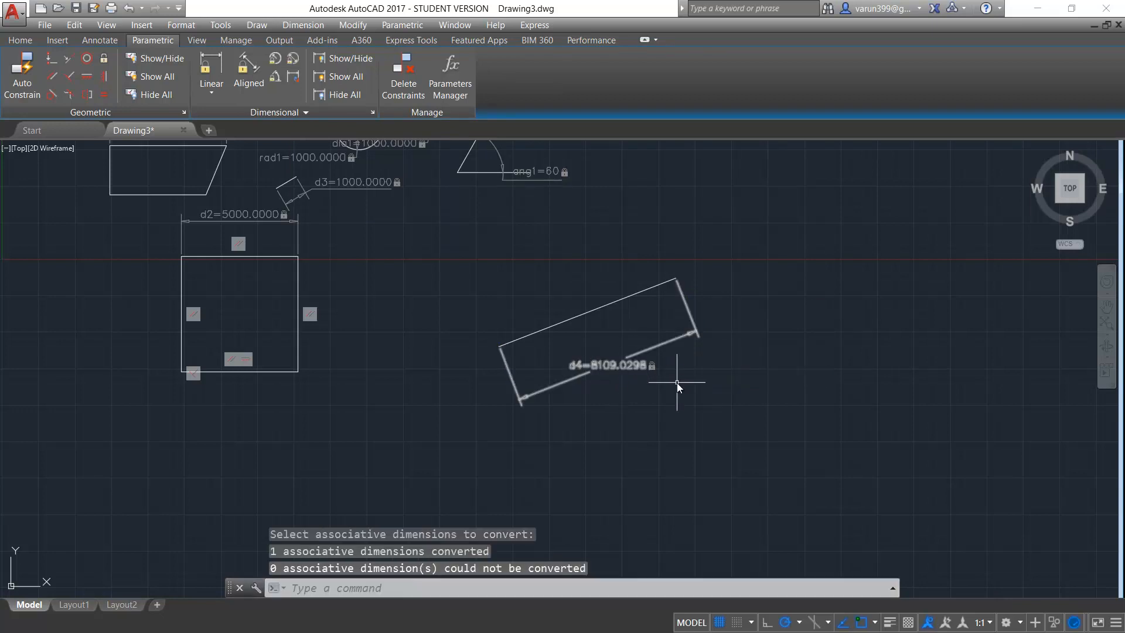
Step: Set the converted aligned constraint on the slanted line to 5000
double_click(612, 363)
type("5000")
key("Return")
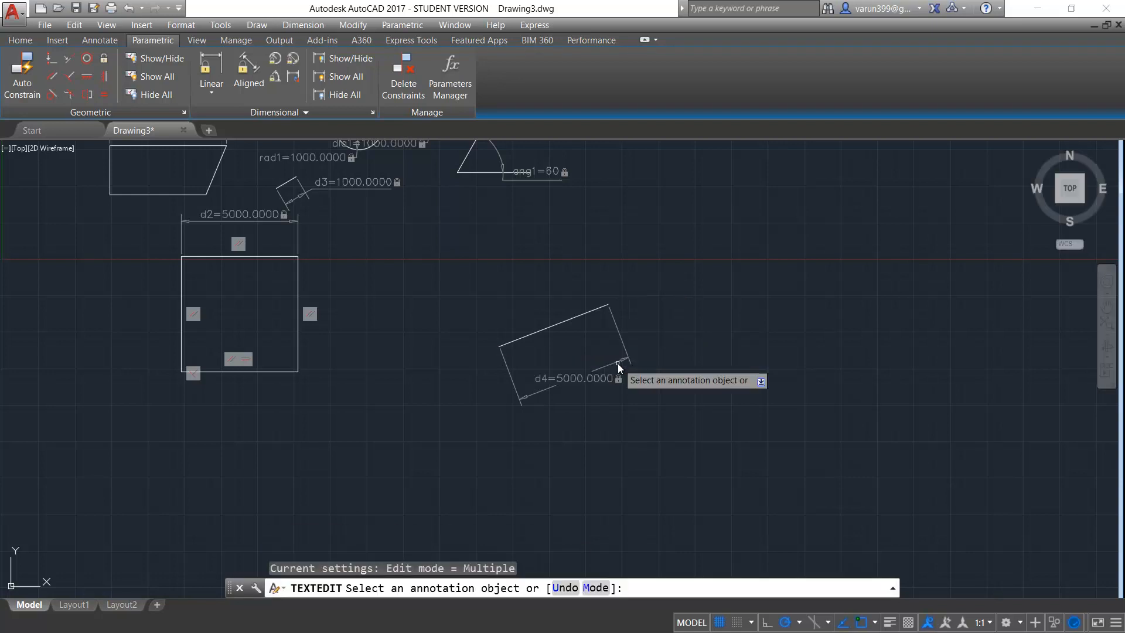
key("Escape")
key("Escape")
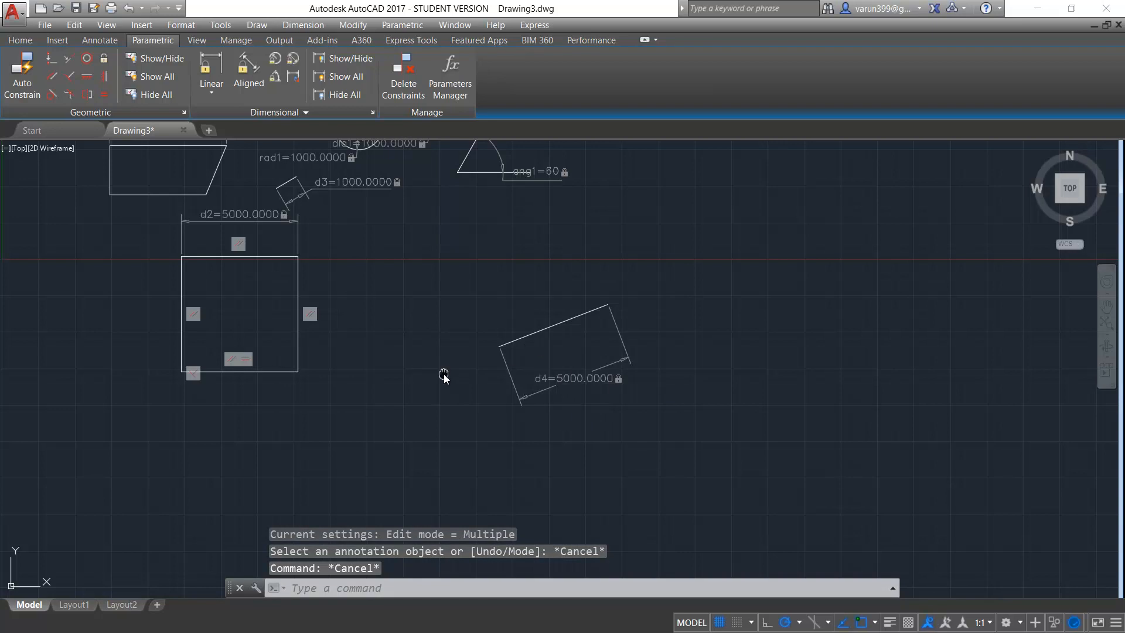
Step: Hide all dimensional constraints, check the larger circle by selecting it, and show all dimensional constraints again
middle_click_drag(444, 374, 527, 444)
key("Escape")
key("Escape")
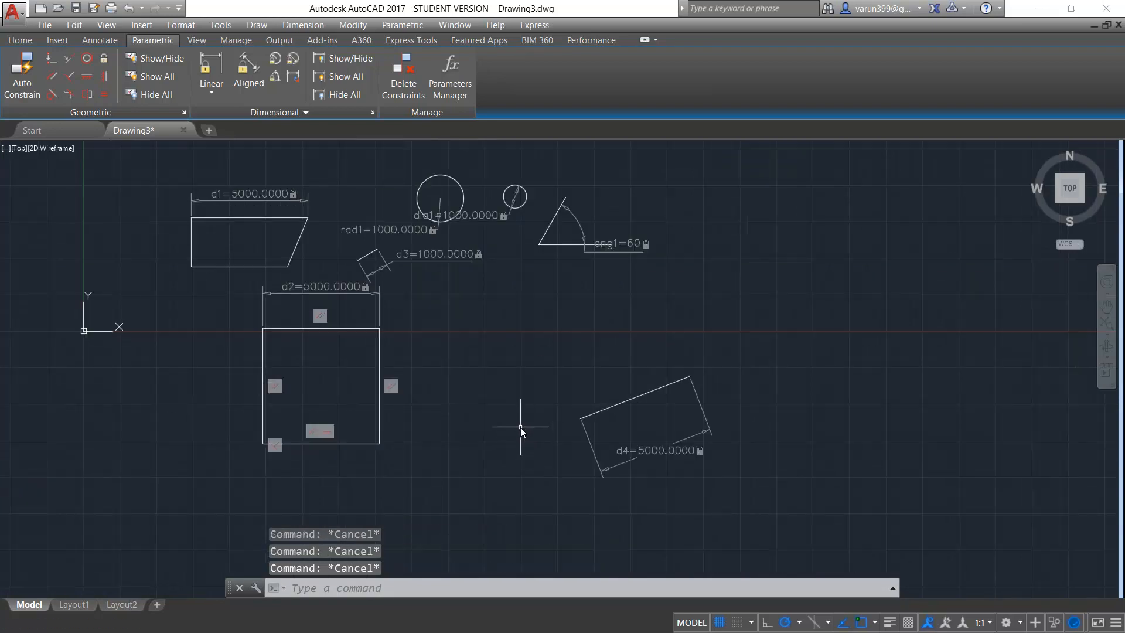
left_click(342, 96)
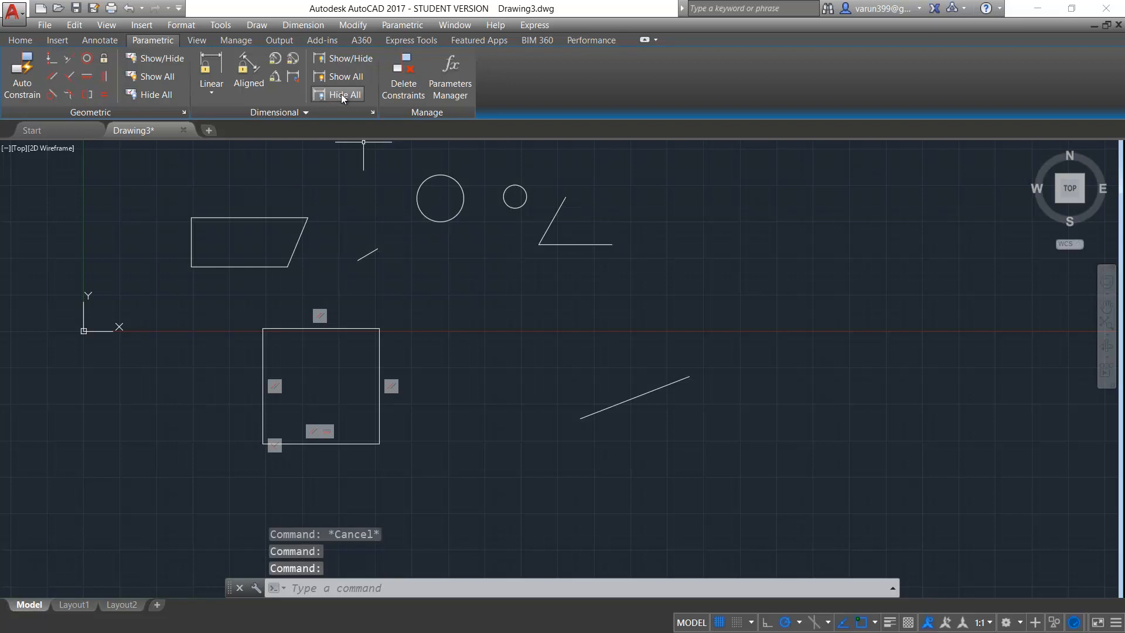
left_click(456, 214)
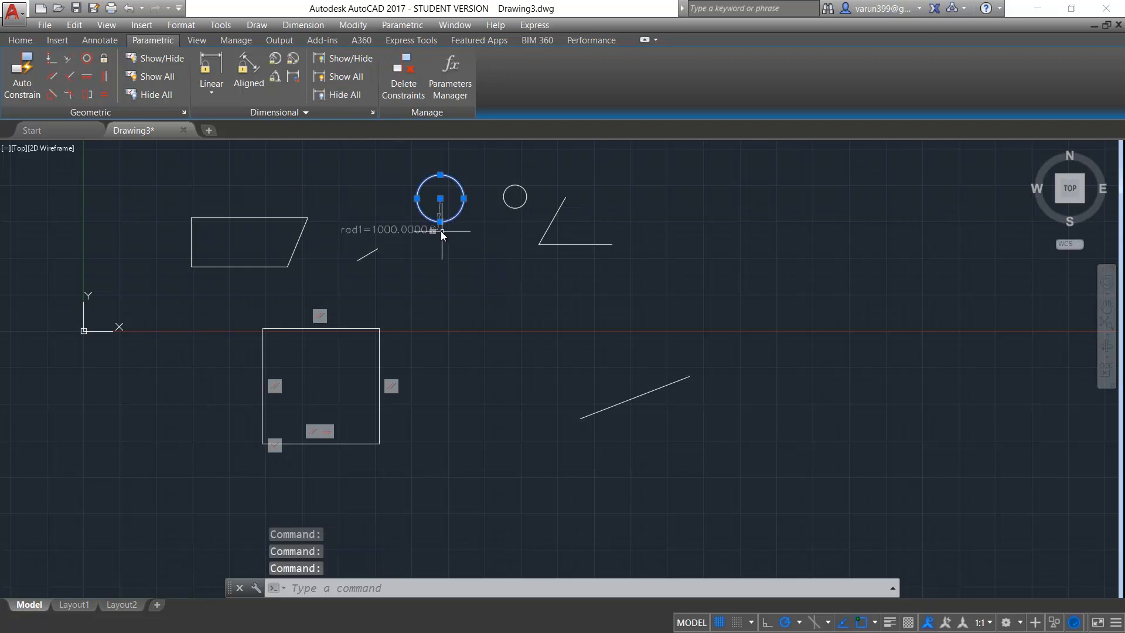
left_click(346, 79)
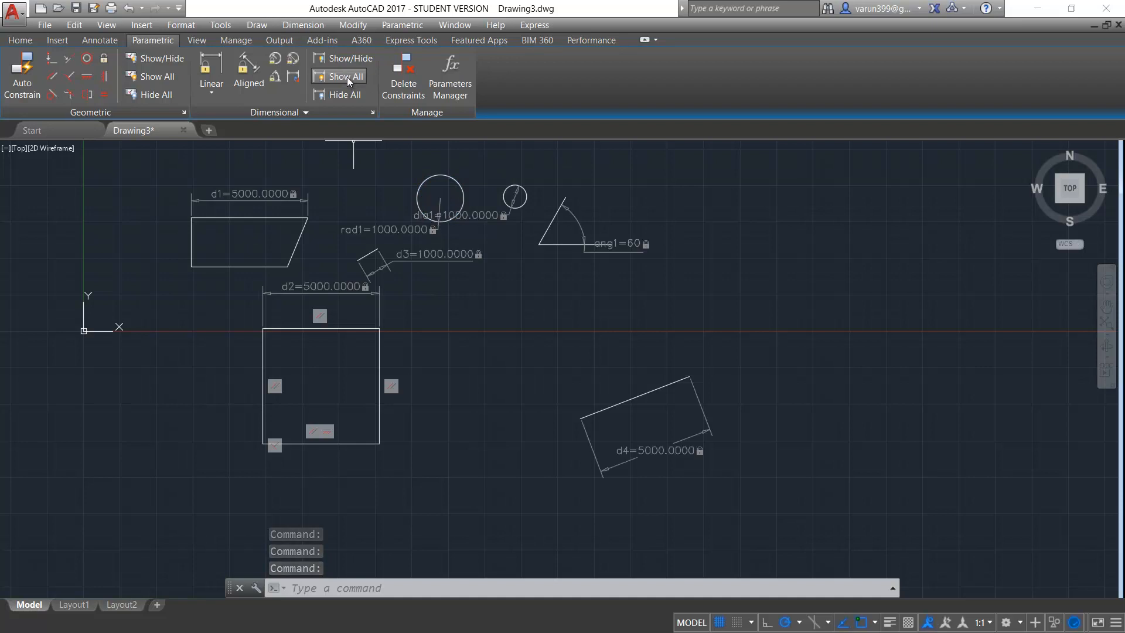
Step: Hide only the angular constraint ang1 and the aligned constraint d4 on the slanted line
left_click(346, 61)
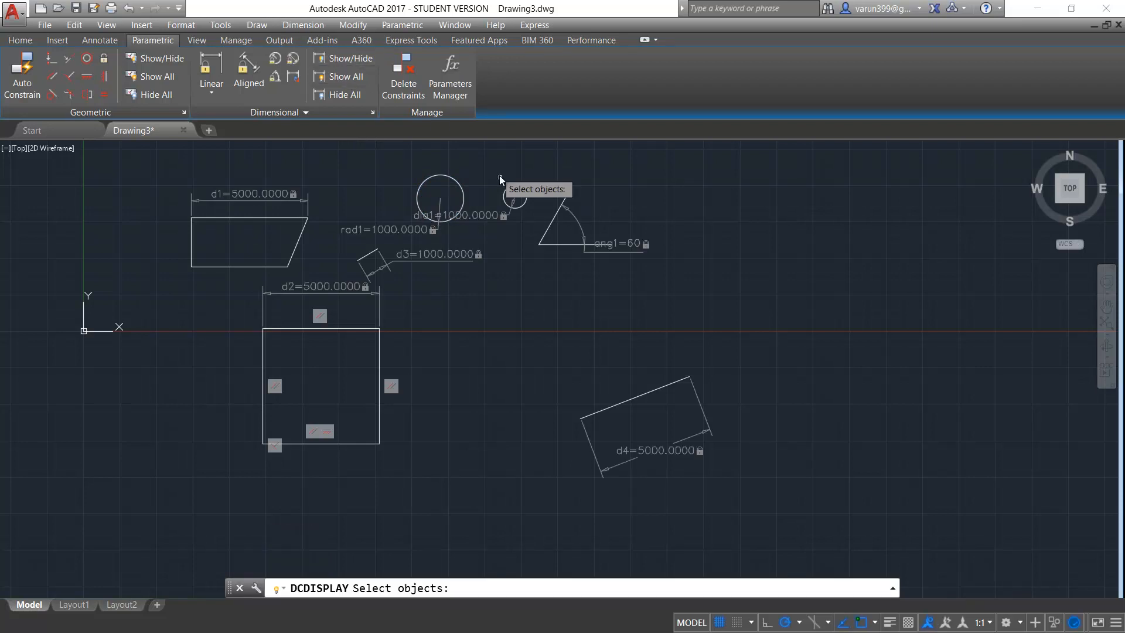
left_click(629, 244)
left_click(659, 444)
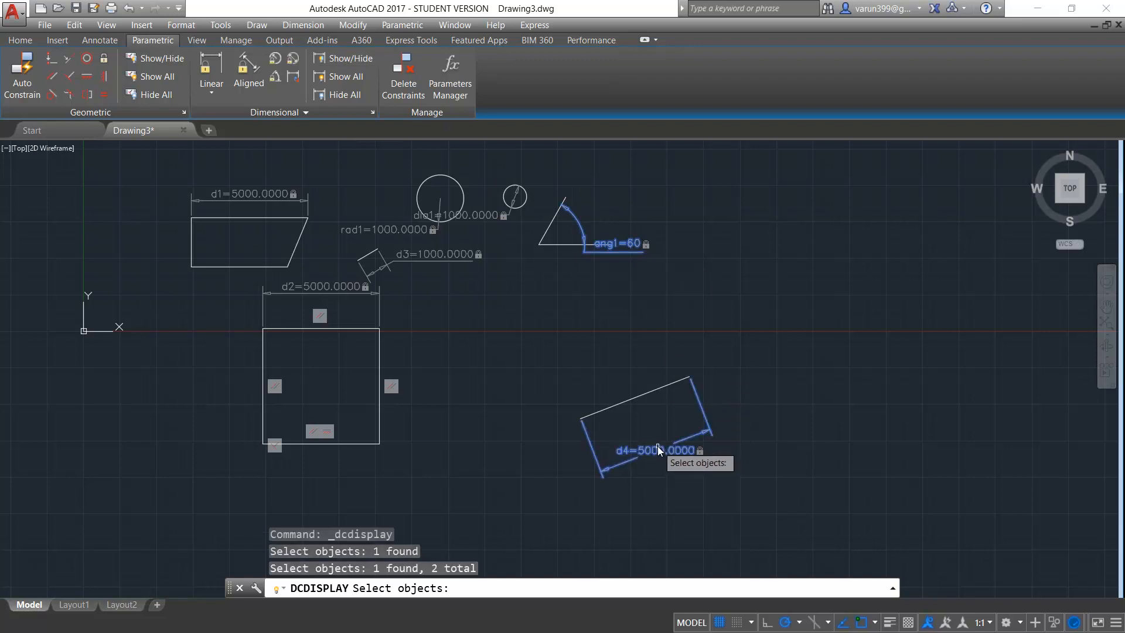
key("Return")
left_click(691, 399)
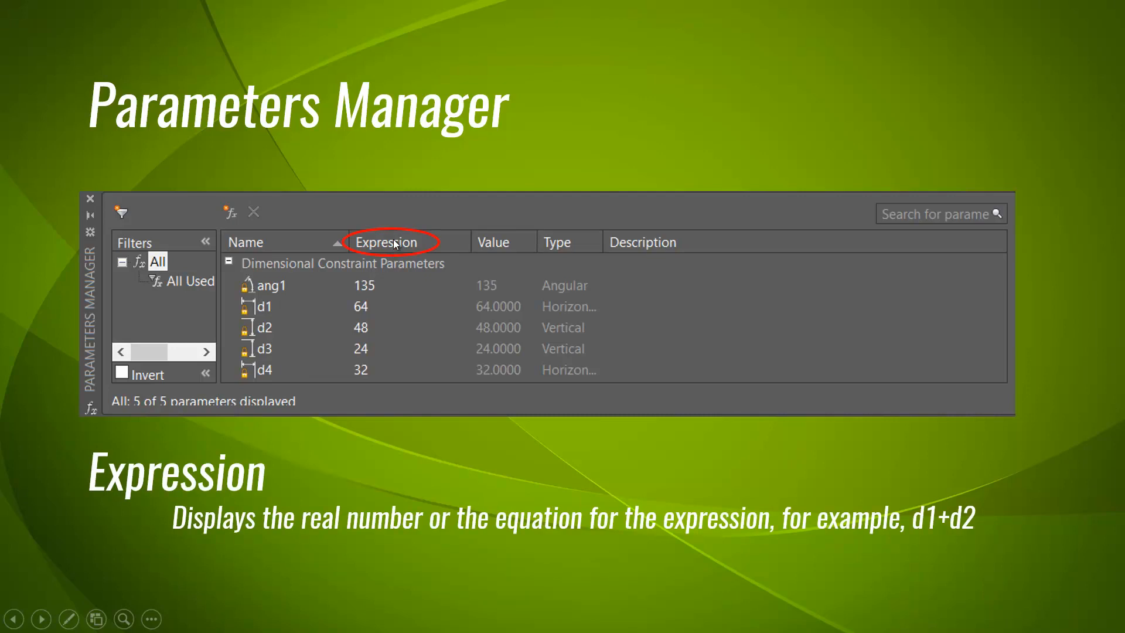
left_click(557, 528)
left_click(355, 310)
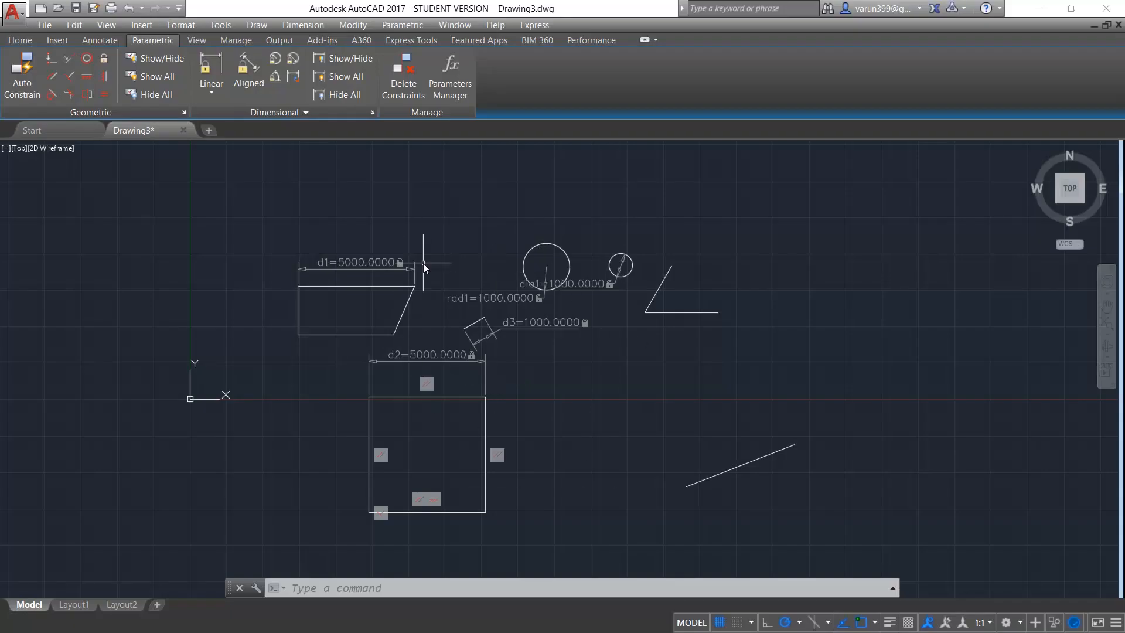
Step: Open the Parameters Manager, widen it and look through the listed dimensional constraint parameters
left_click(459, 92)
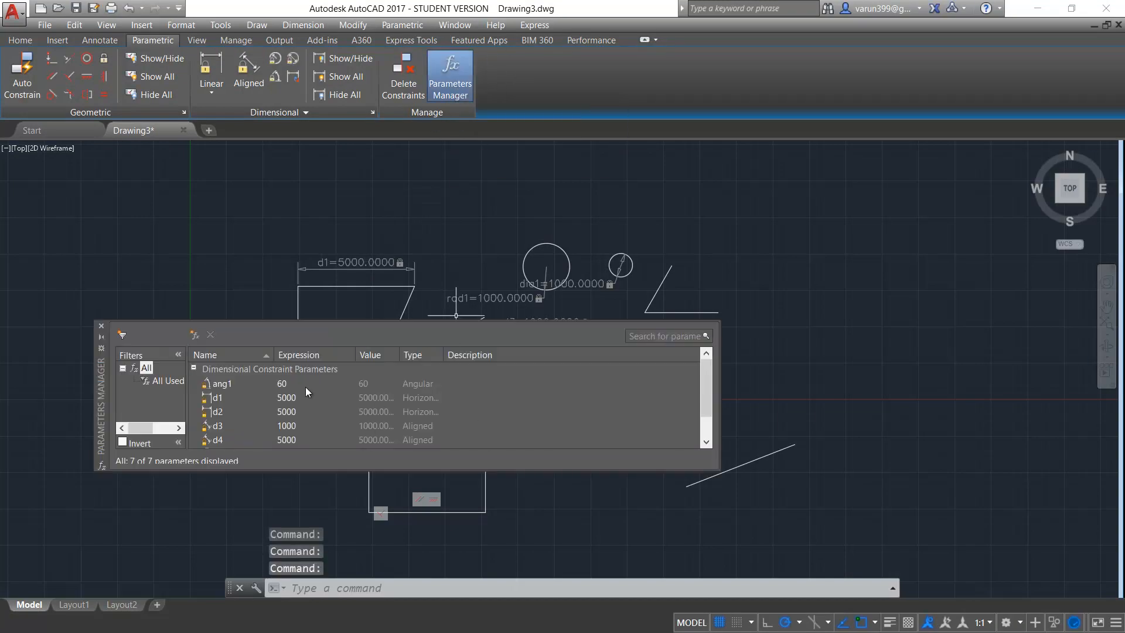
left_click_drag(706, 375, 707, 393)
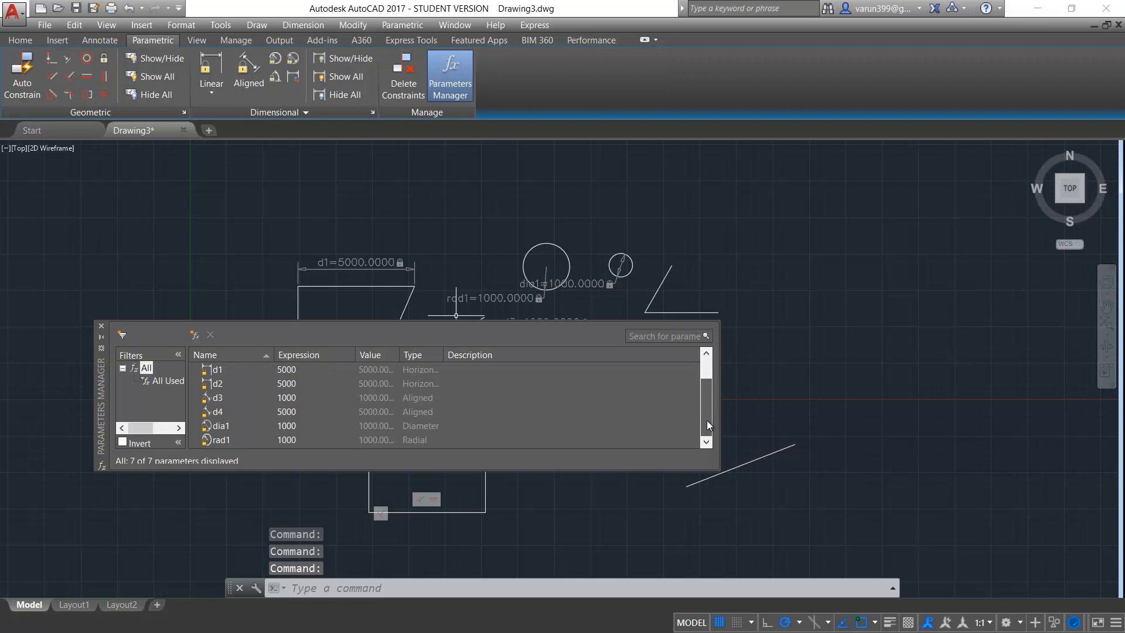
left_click_drag(720, 461, 935, 461)
left_click(216, 398)
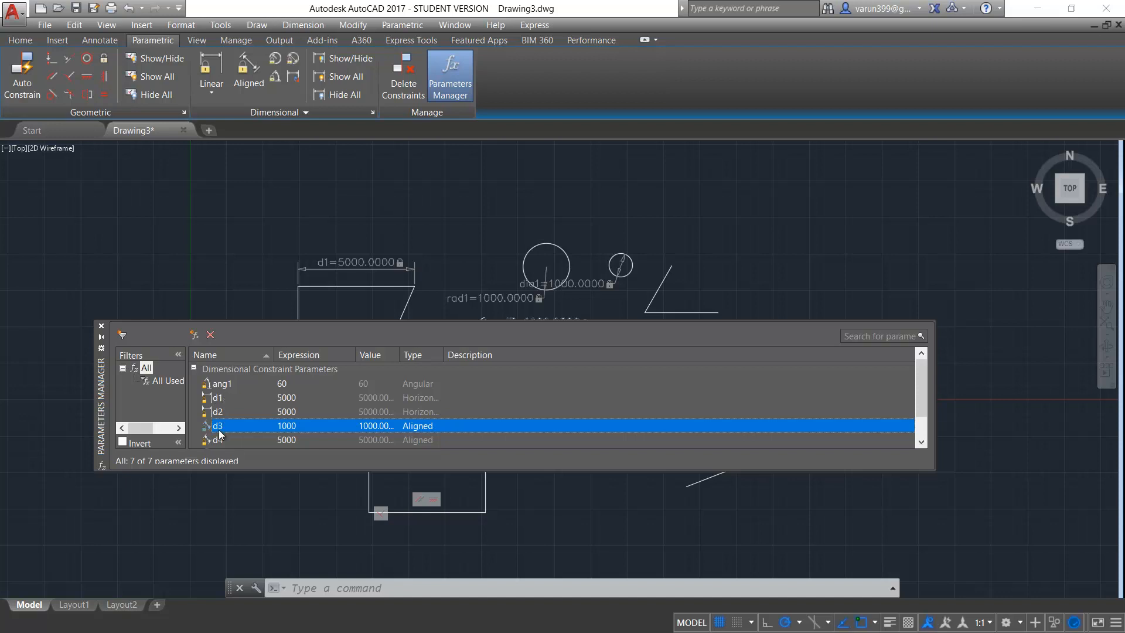
left_click(324, 387)
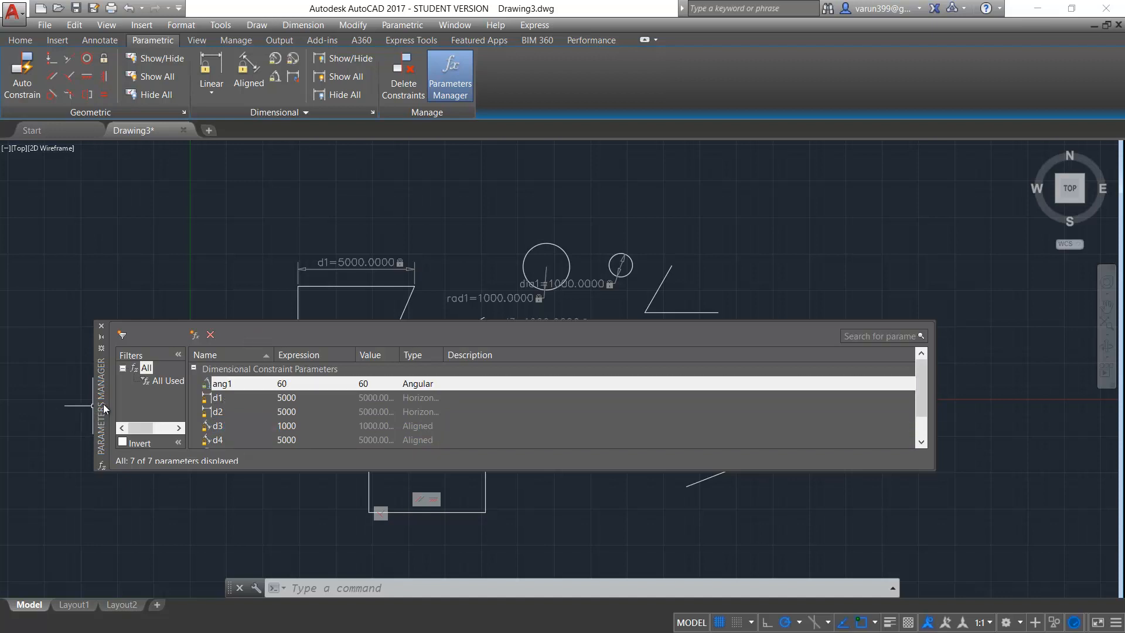
Step: Set the expression of parameter d1 to 2000 in the Parameters Manager, keeping the constrained shape uncovered
left_click_drag(102, 408, 103, 440)
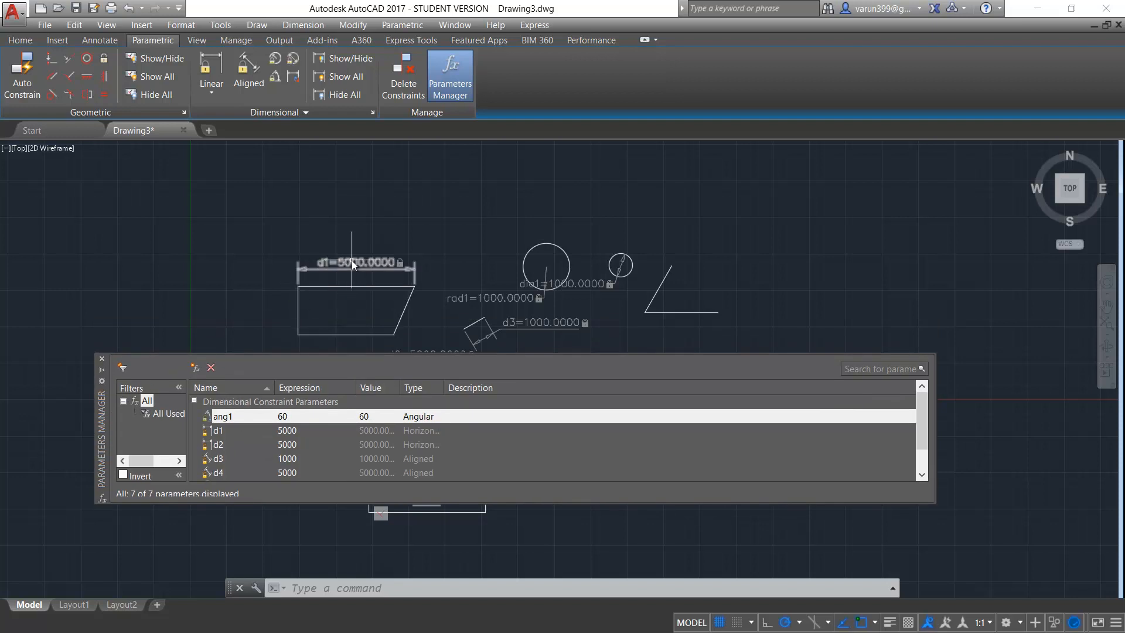
double_click(290, 432)
type("2")
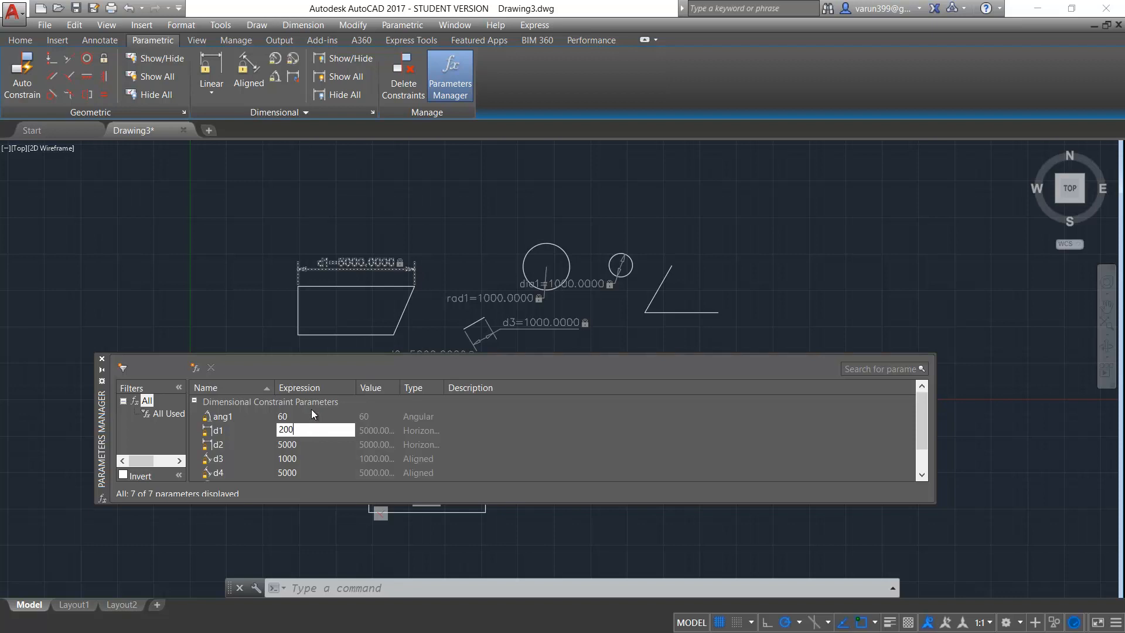
key("Return")
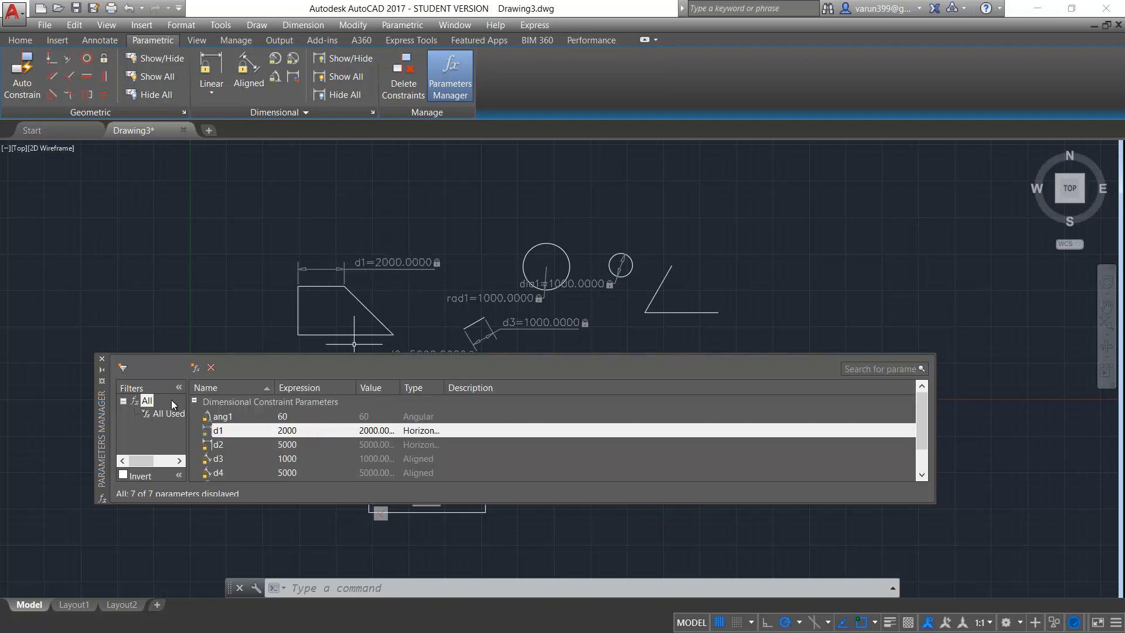
Step: Uncover the d2 dimension in the drawing and set the expression of parameter d2 to 10000
left_click_drag(101, 440, 84, 491)
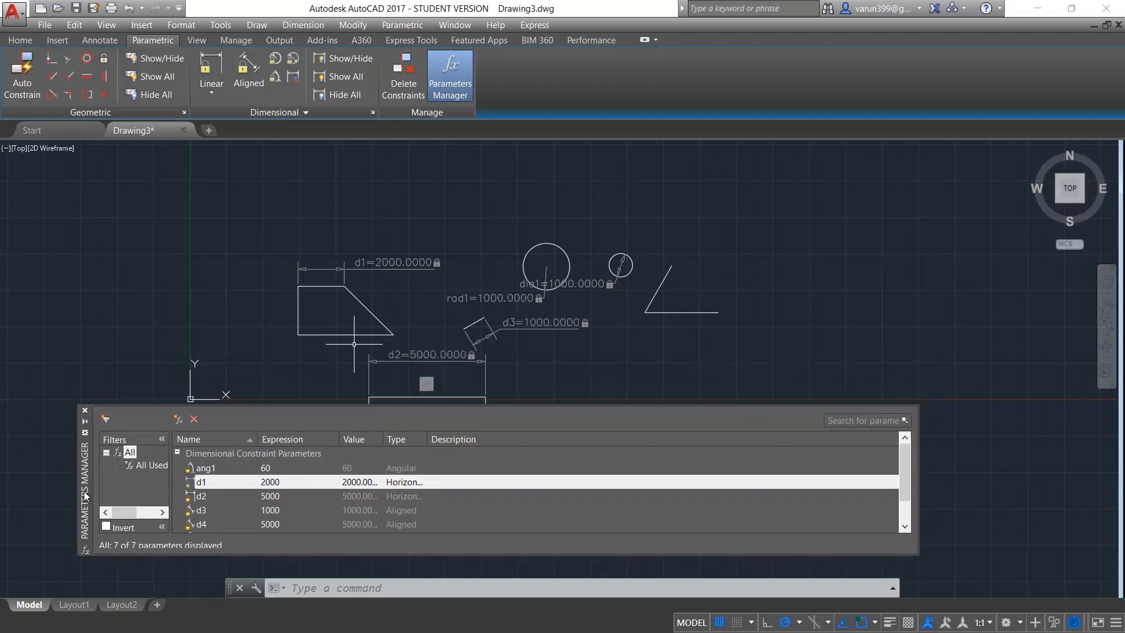
left_click(272, 497)
left_click(272, 497)
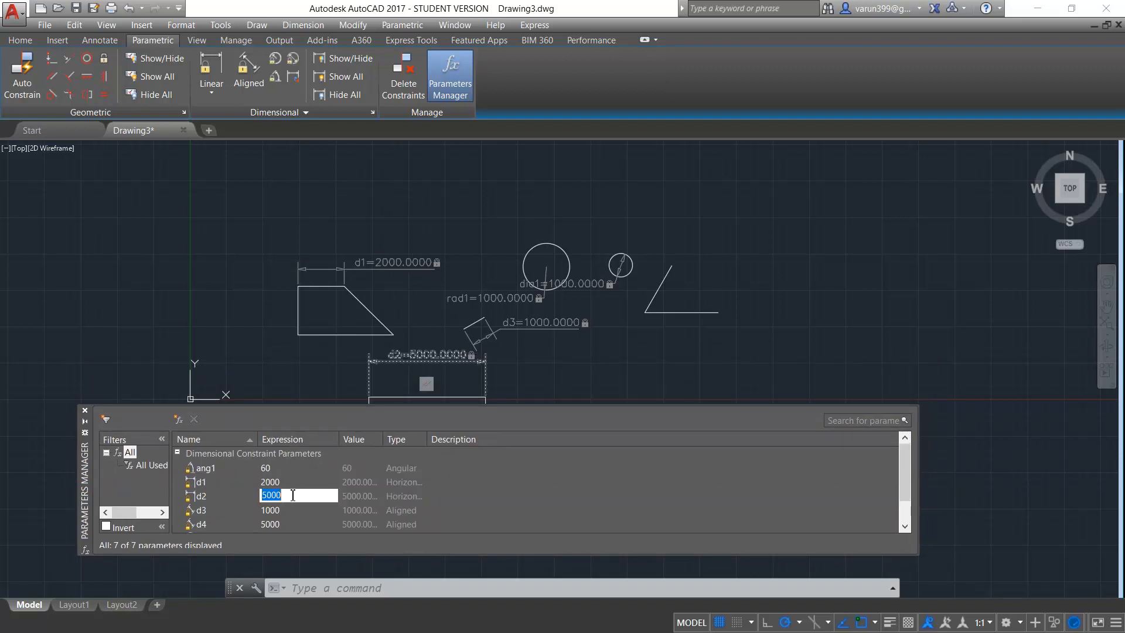
type("10000")
key("Return")
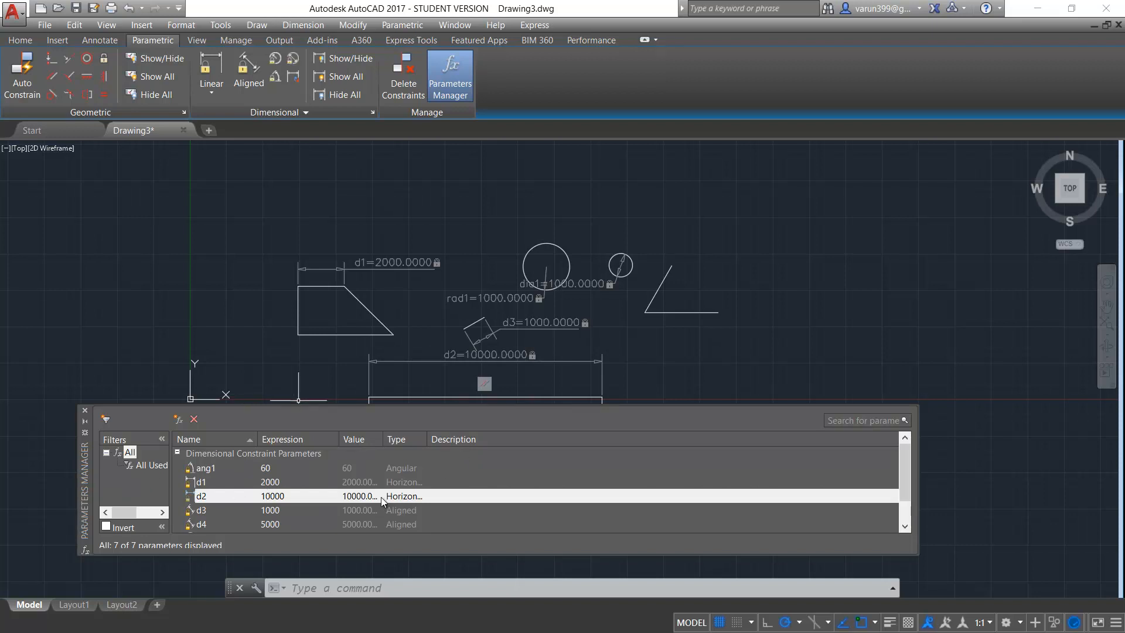
Step: Set the expression of parameter d3 to d1+d2 in the Parameters Manager
left_click(283, 496)
left_click(276, 511)
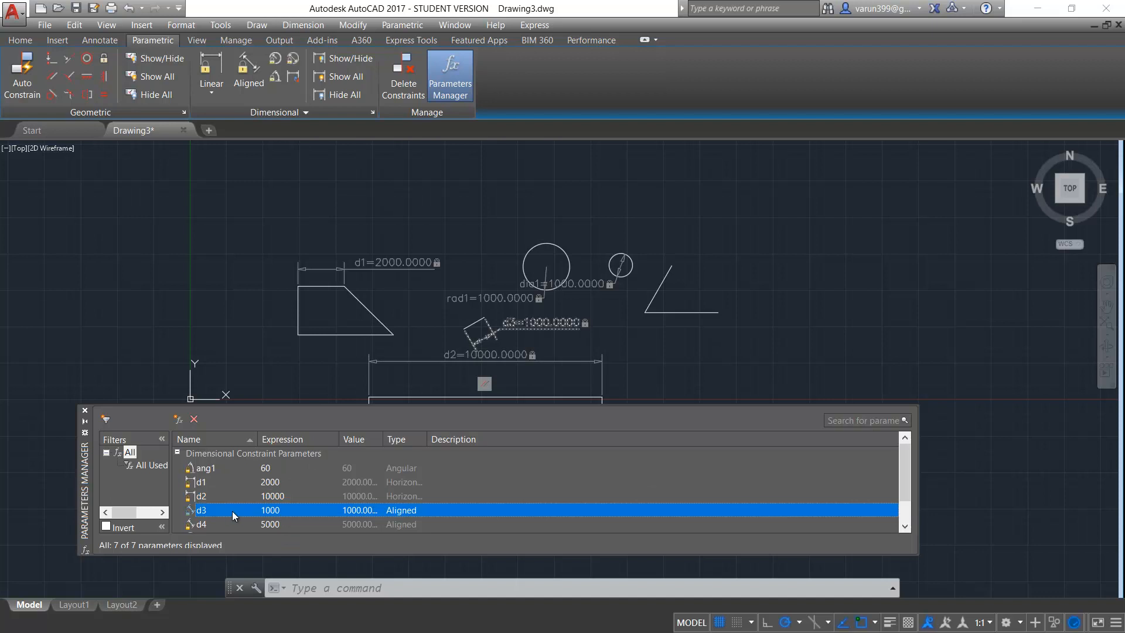
double_click(286, 509)
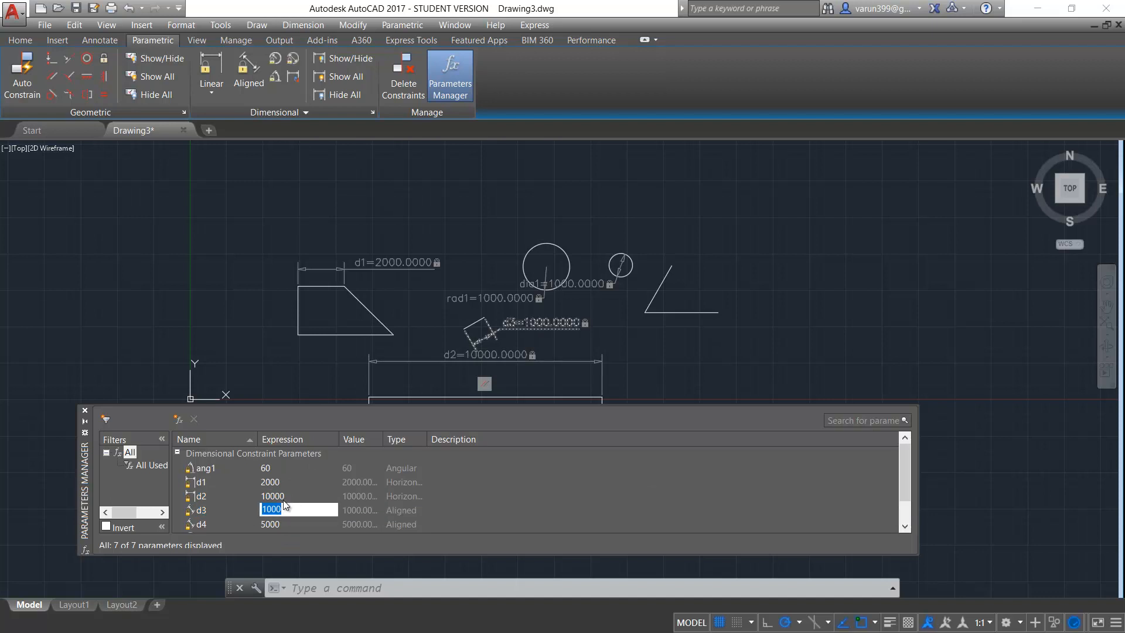
type("d1+d2")
left_click(205, 511)
key("ctrl")
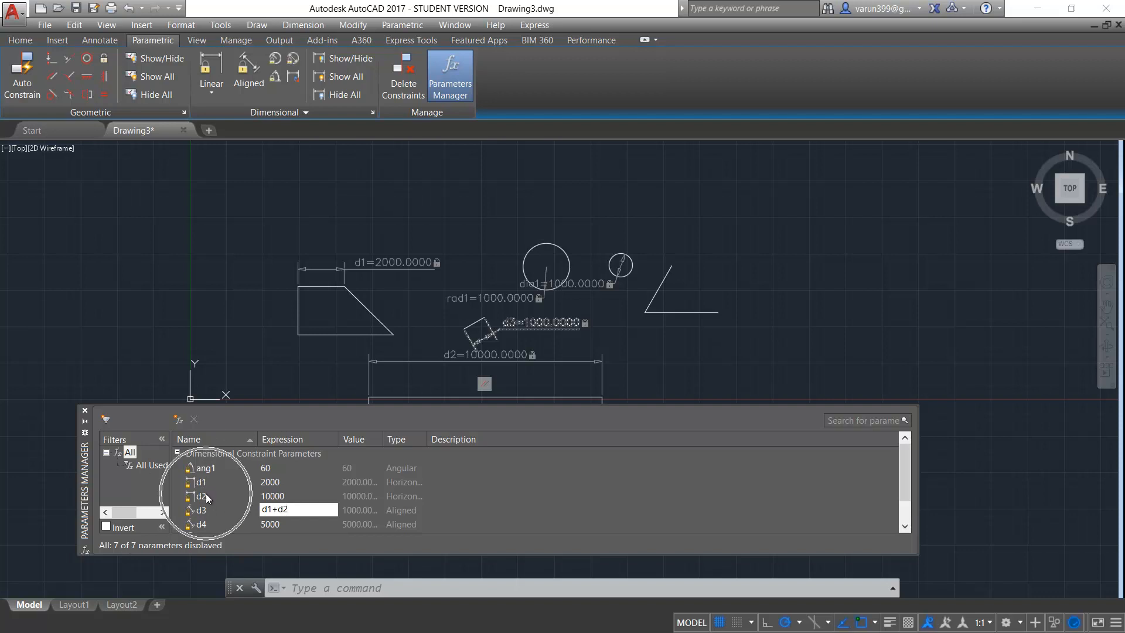
left_click(371, 510)
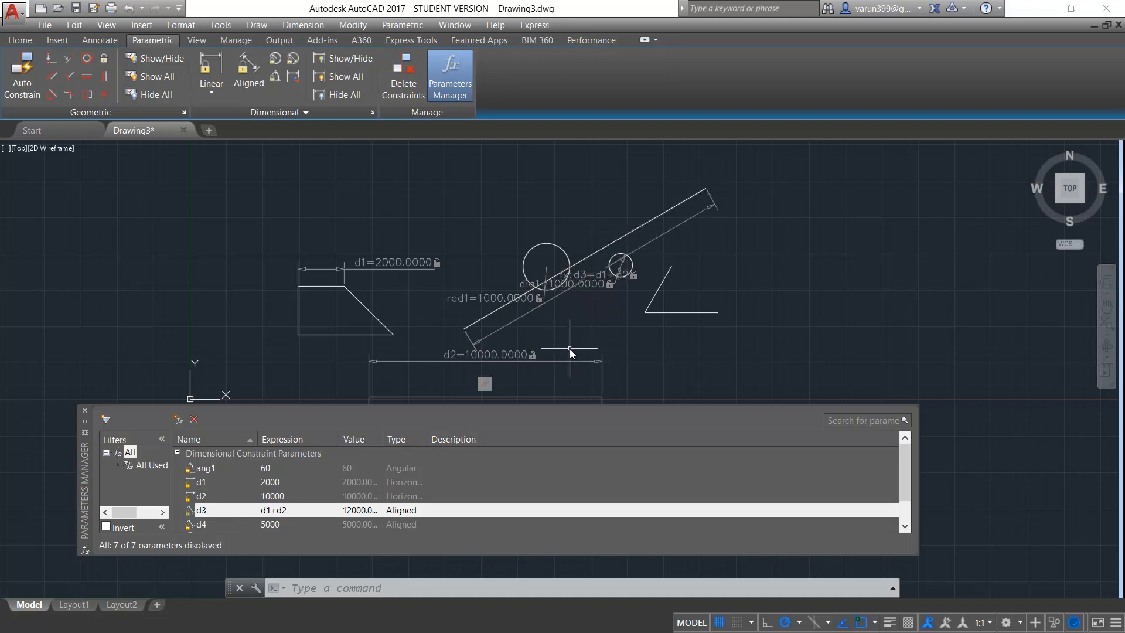
Step: With the Parameters Manager auto-hidden, set the trapezoid's d1 dimension to 3000 directly in the drawing and check parameter d3 in the manager
left_click(85, 421)
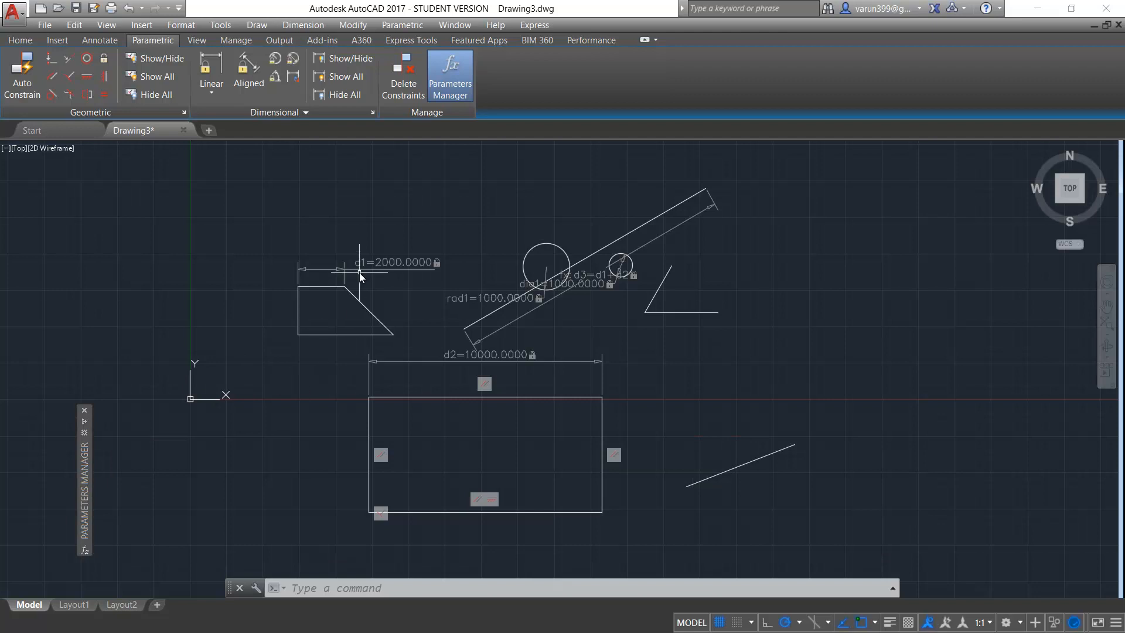
double_click(391, 260)
left_click(390, 264)
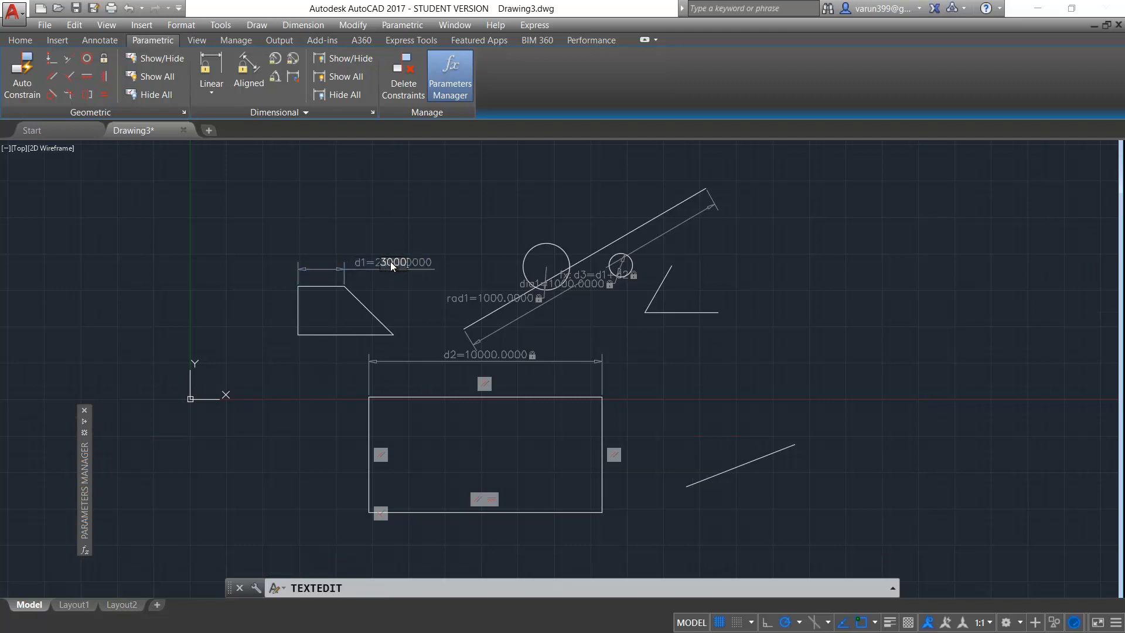
type("3000")
key("Return")
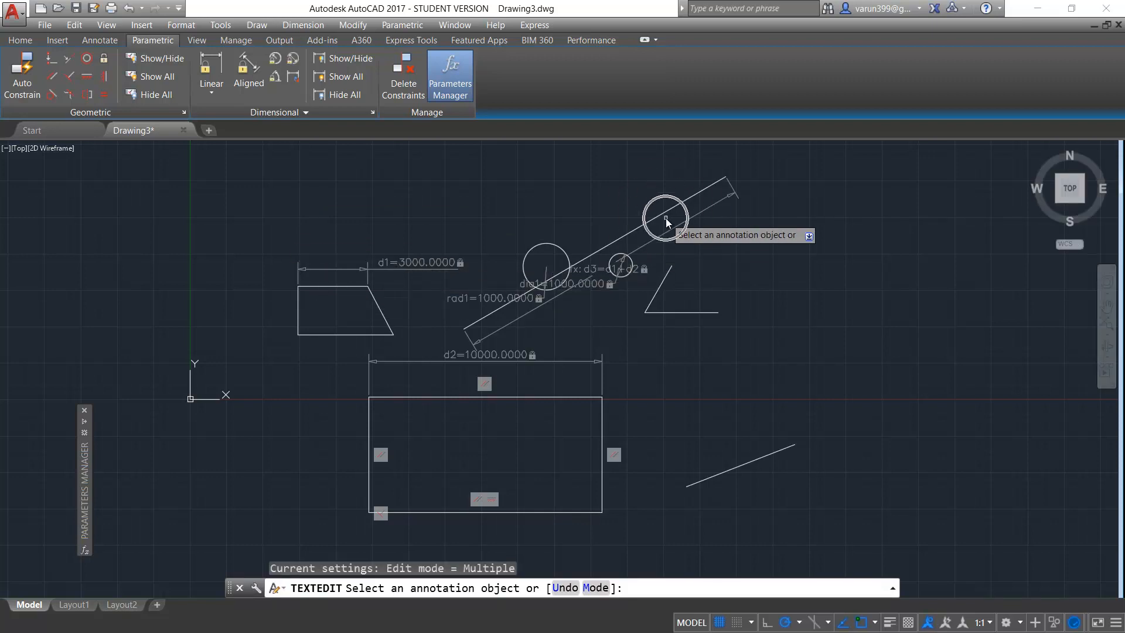
mouse_move(78, 465)
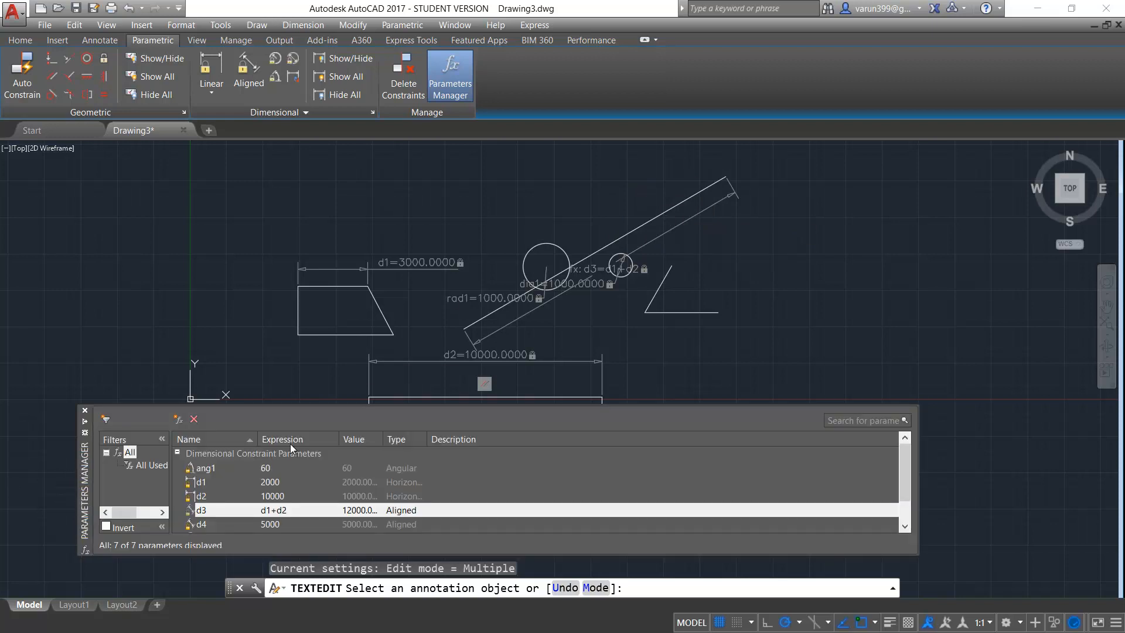
left_click(279, 507)
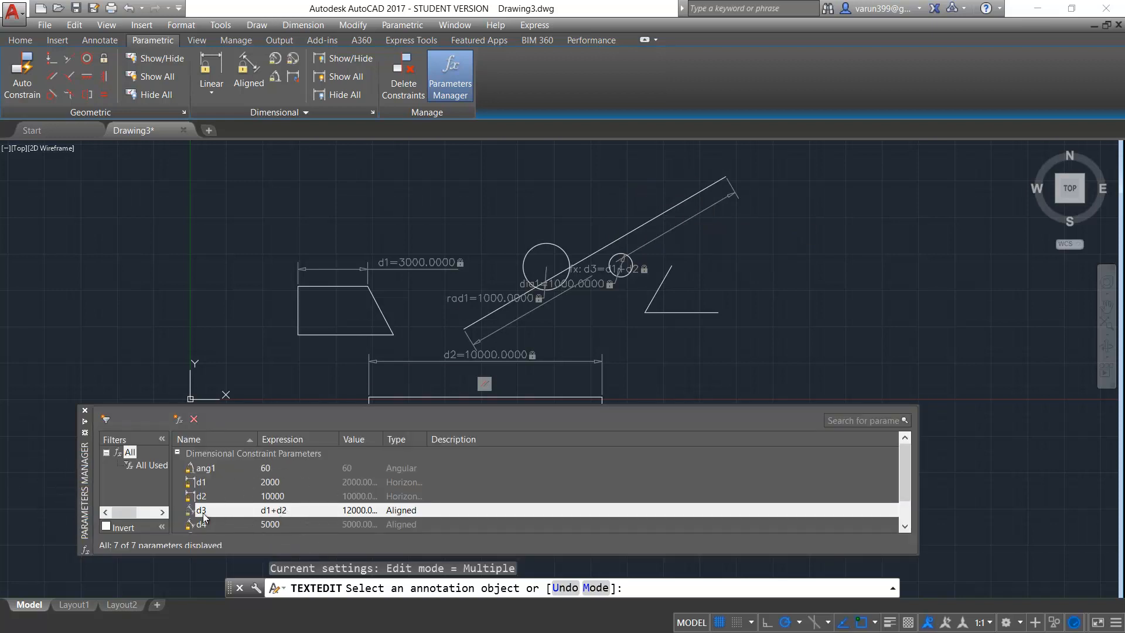